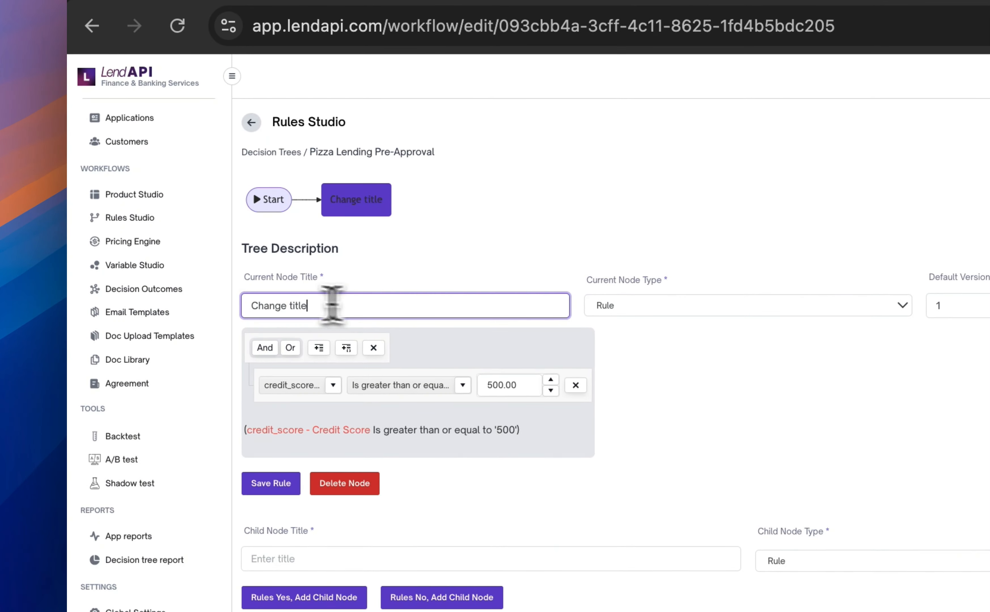
- Rename the first node of the Pizza Lending Pre-Approval tree to Age Check
{"action": "left_click_drag", "start_coordinate": [197, 244], "coordinate": [154, 242]}
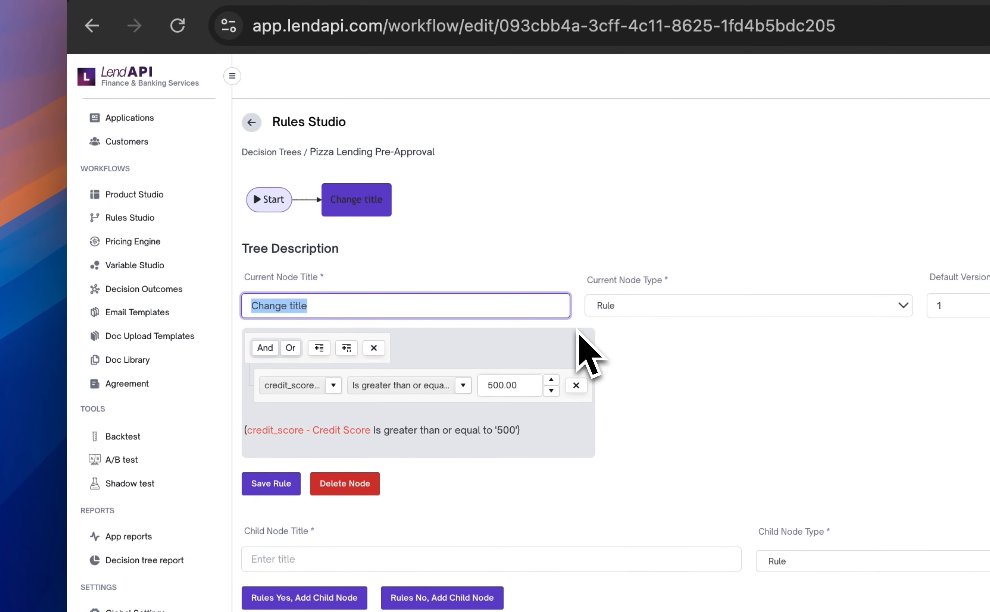
{"action": "type", "text": "Age"}
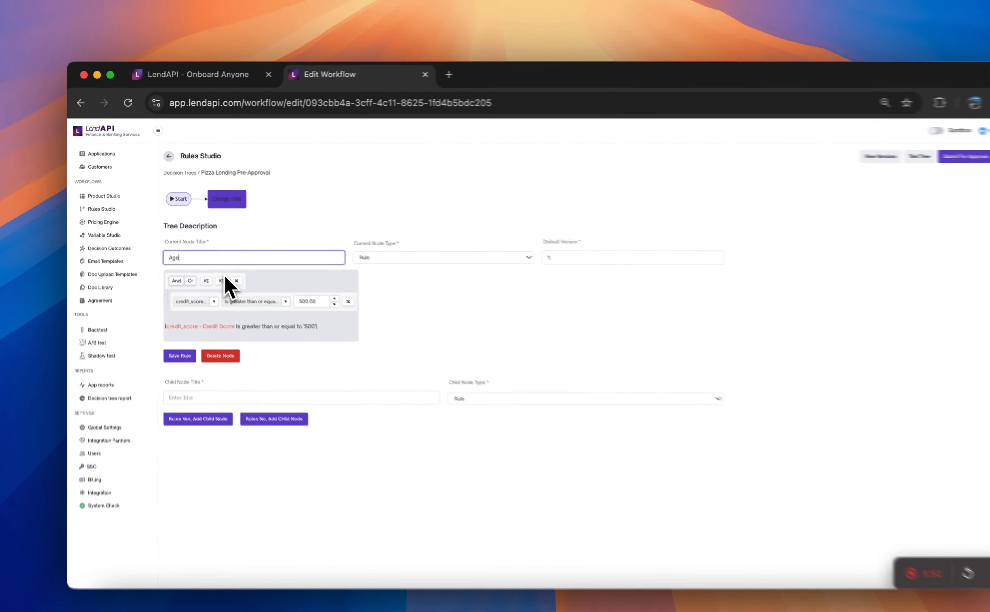
{"action": "type", "text": "Check"}
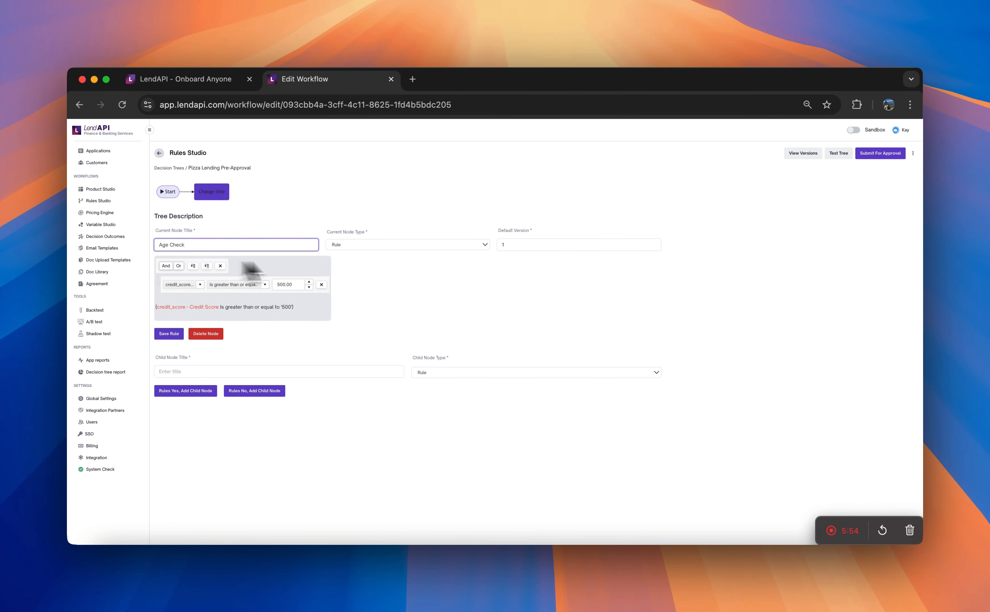
- Review the node type choices for the Age Check node, keeping Rule, and look at its default version
{"action": "left_click", "coordinate": [422, 247]}
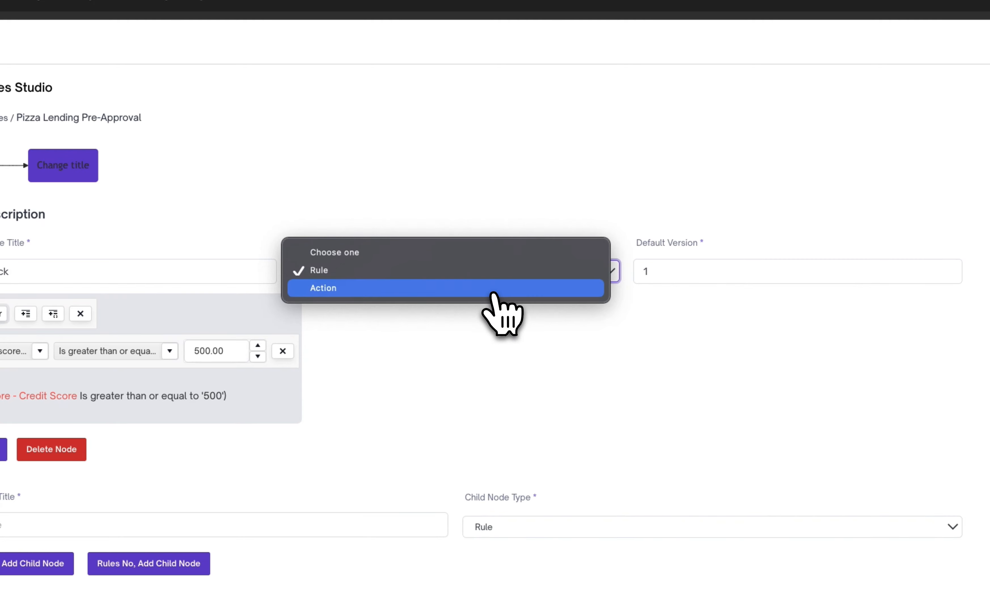
{"action": "left_click", "coordinate": [500, 335]}
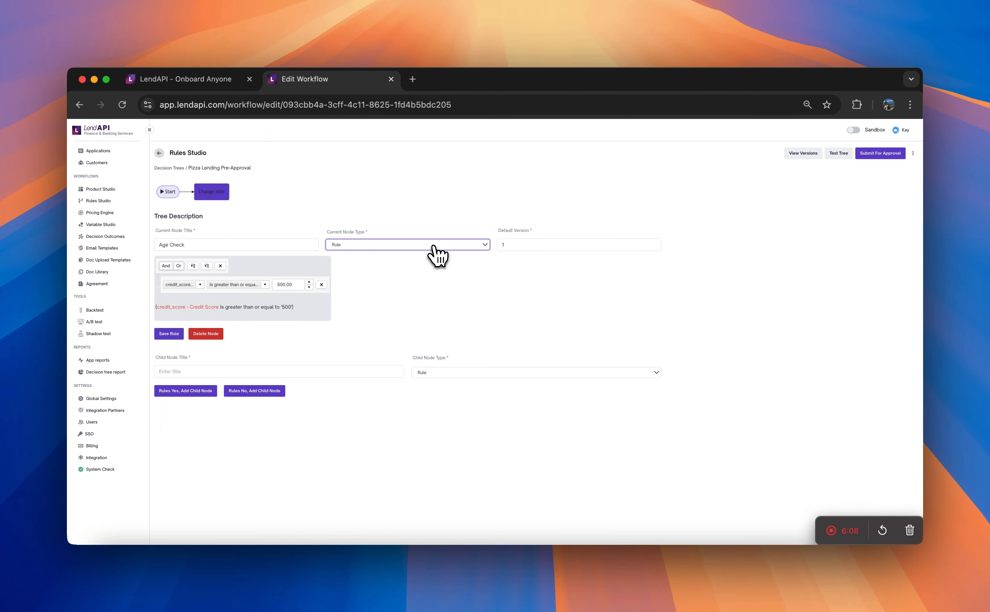
{"action": "left_click", "coordinate": [437, 254]}
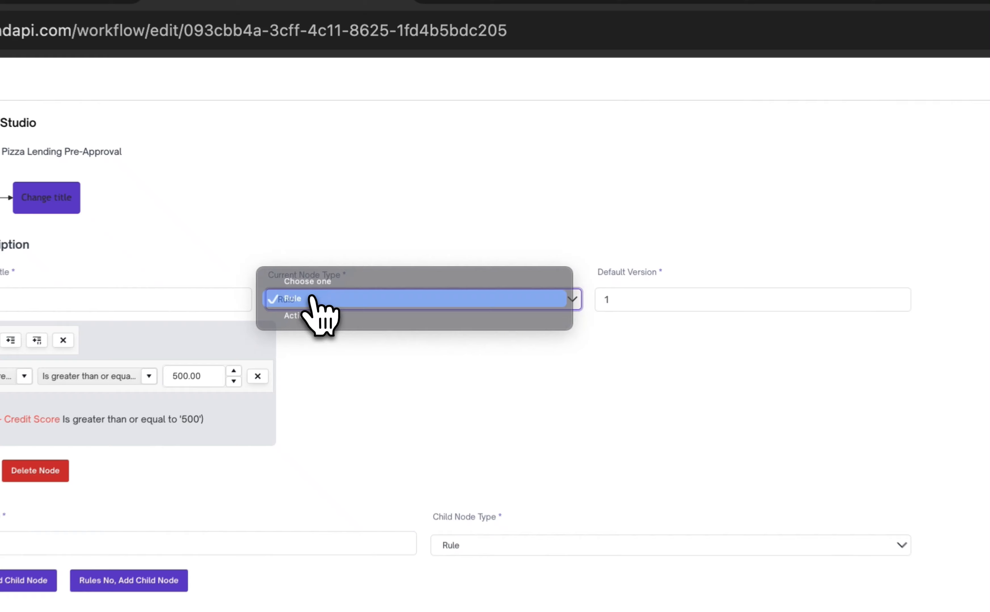
{"action": "left_click", "coordinate": [350, 244]}
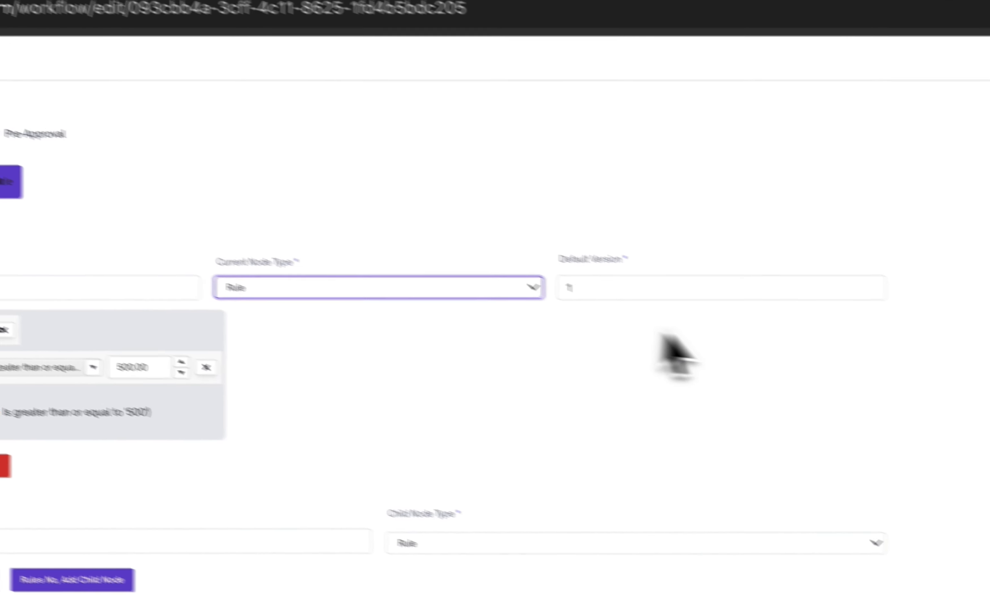
{"action": "left_click", "coordinate": [752, 287]}
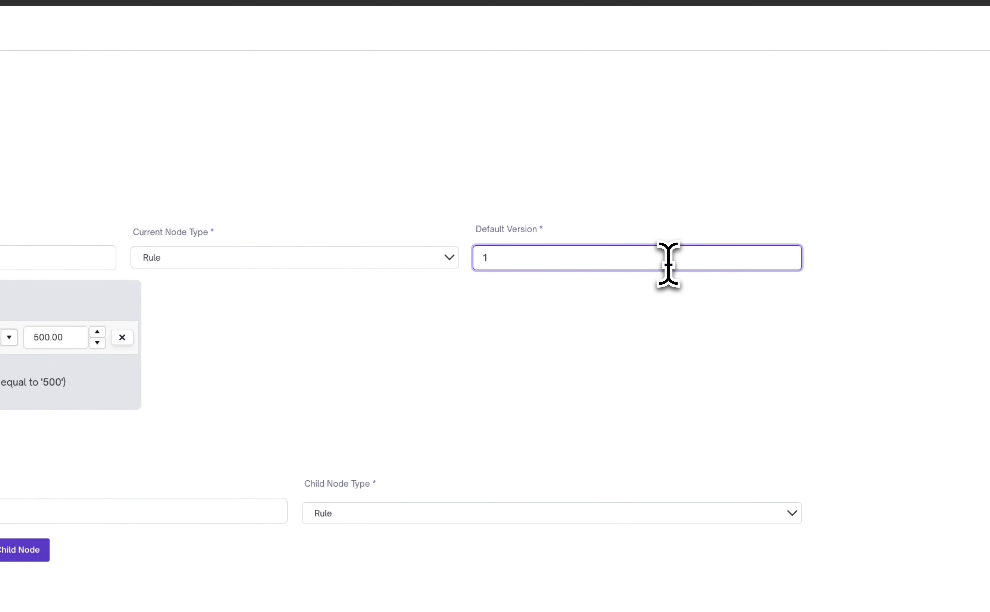
{"action": "left_click", "coordinate": [616, 352]}
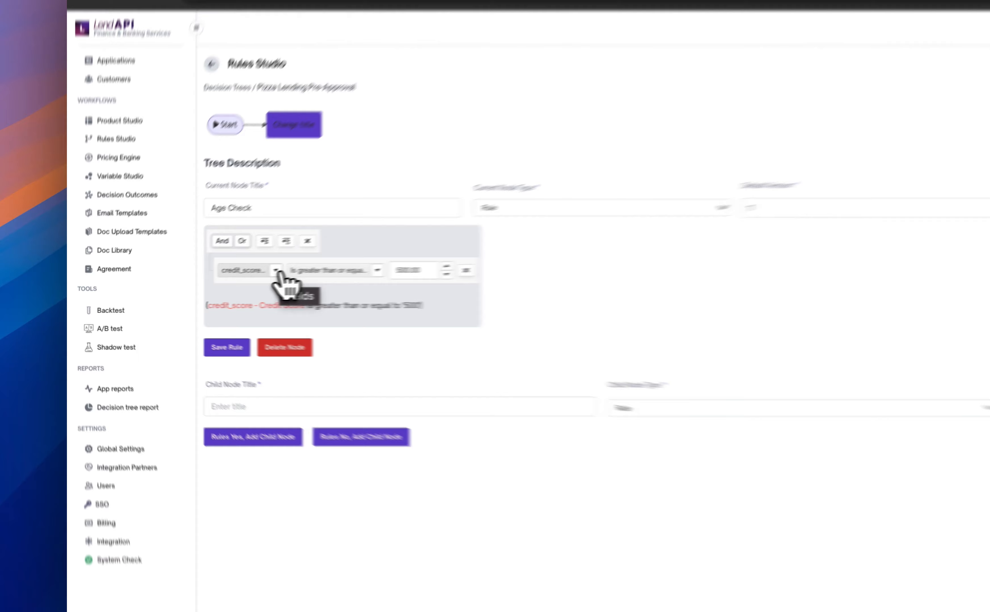
- Search the rule's variables for Pizza and set the condition field to pizza_dob - Date of Birth
{"action": "left_click", "coordinate": [201, 284]}
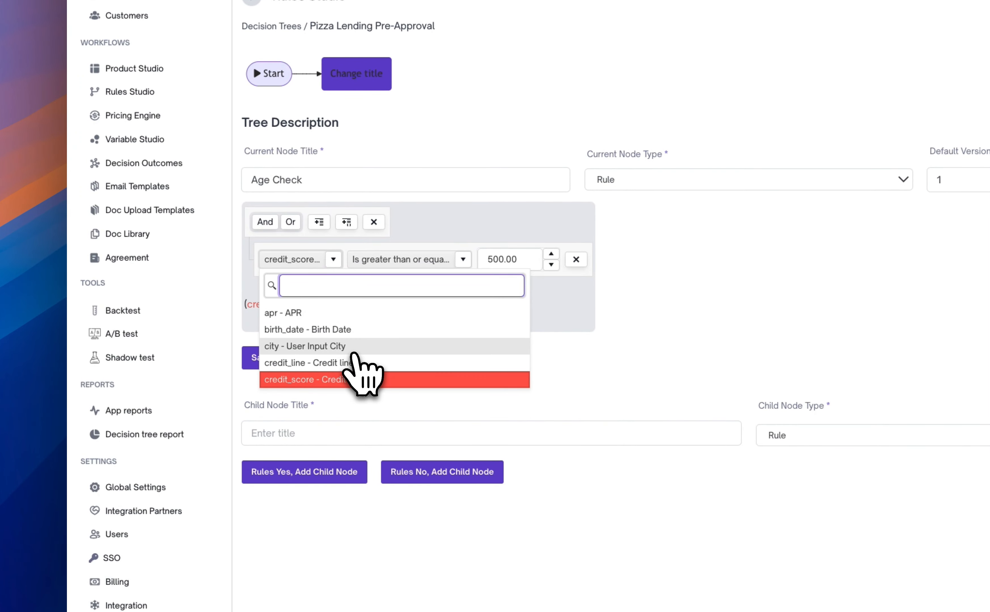
{"action": "scroll", "coordinate": [353, 354], "scroll_direction": "down", "scroll_amount": 5}
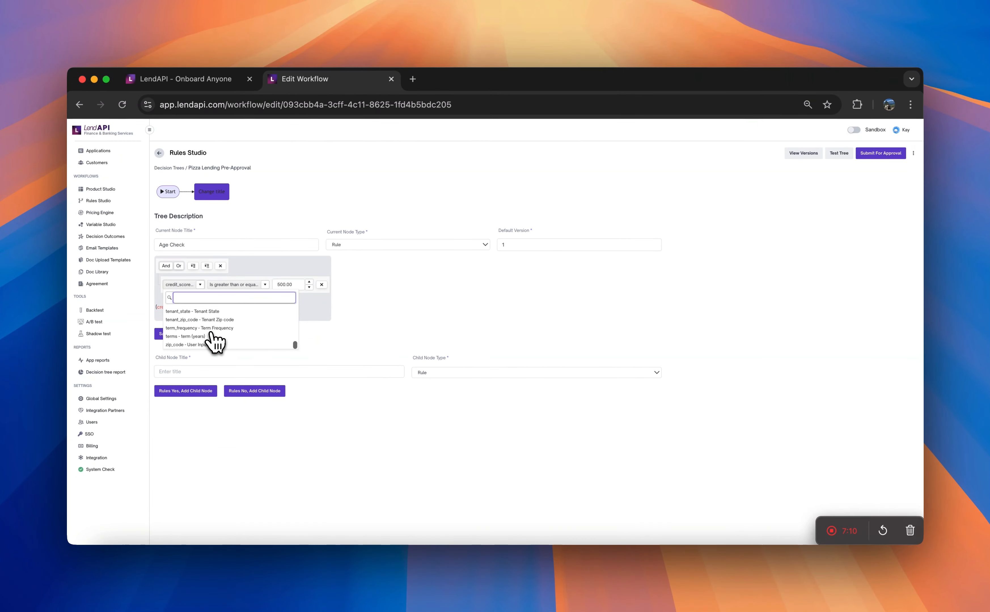
{"action": "scroll", "coordinate": [220, 340], "scroll_direction": "down", "scroll_amount": 2}
{"action": "scroll", "coordinate": [213, 340], "scroll_direction": "up", "scroll_amount": 4}
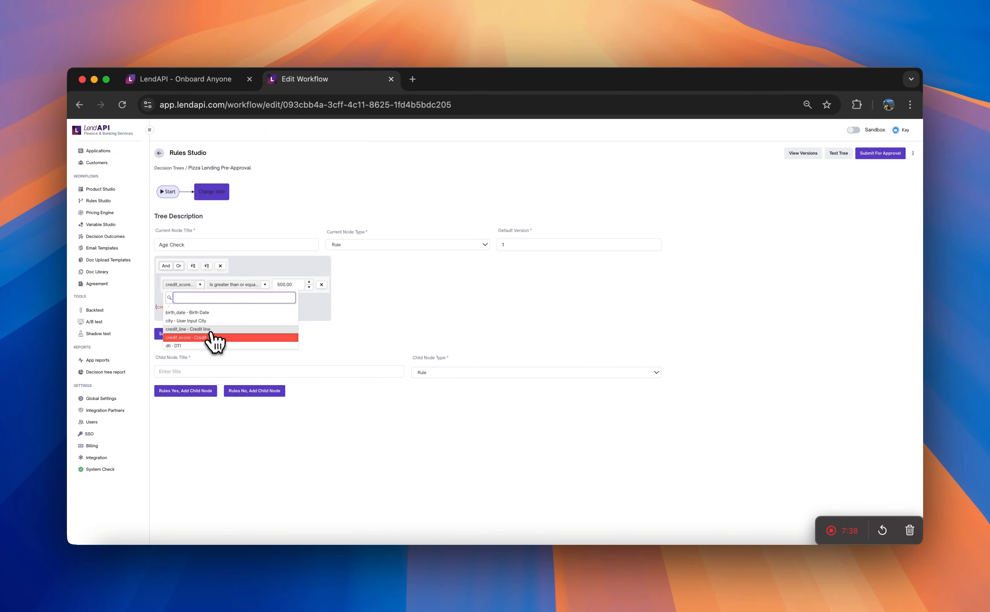
{"action": "type", "text": "za"}
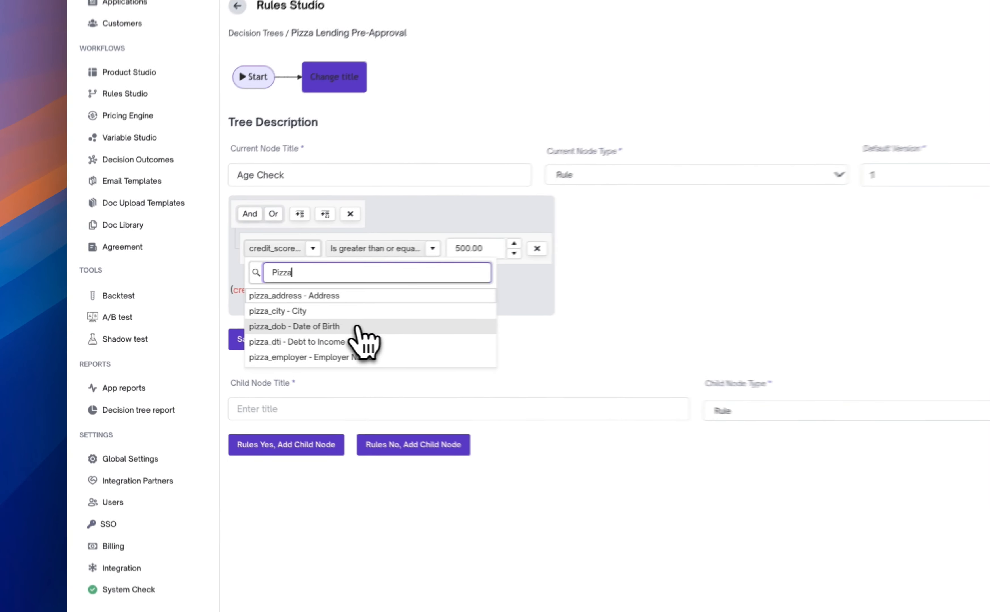
{"action": "left_click", "coordinate": [357, 328]}
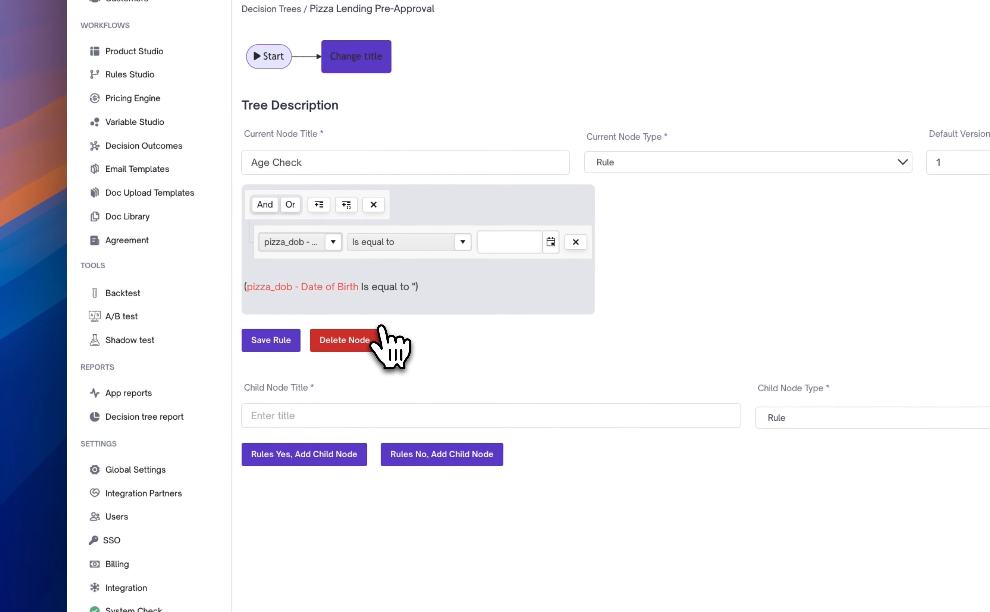
{"action": "left_click", "coordinate": [340, 249]}
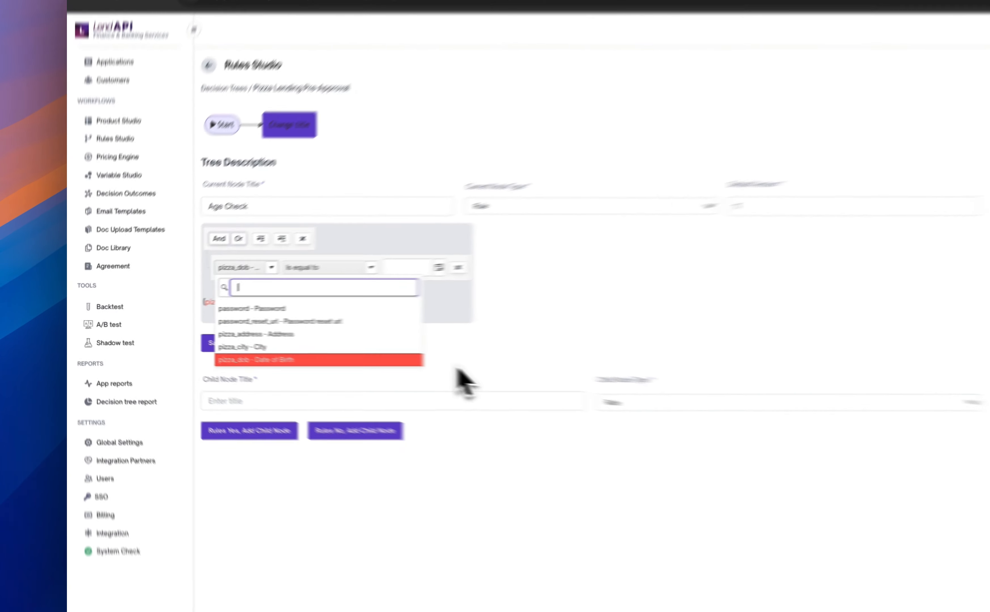
{"action": "left_click", "coordinate": [321, 350]}
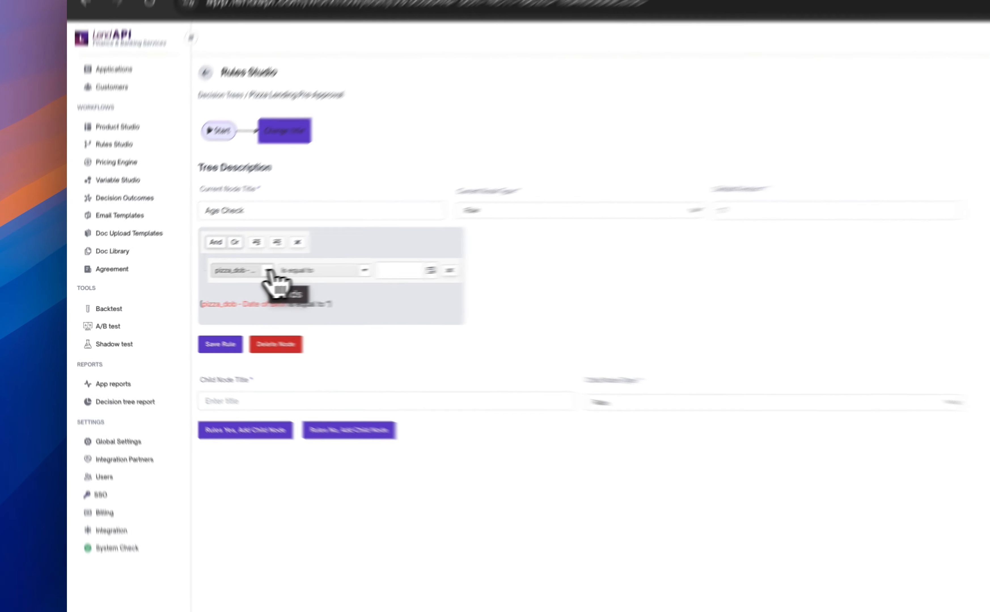
{"action": "left_click", "coordinate": [202, 285]}
{"action": "left_click", "coordinate": [208, 342]}
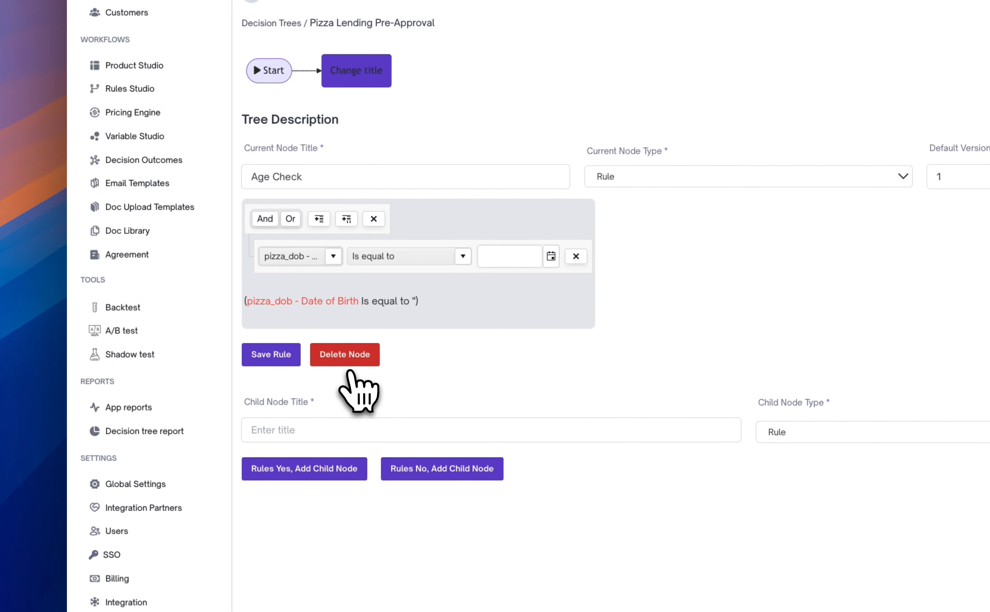
- Set the Date of Birth condition to Is before or equal to 12/31/2006
{"action": "left_click", "coordinate": [442, 257]}
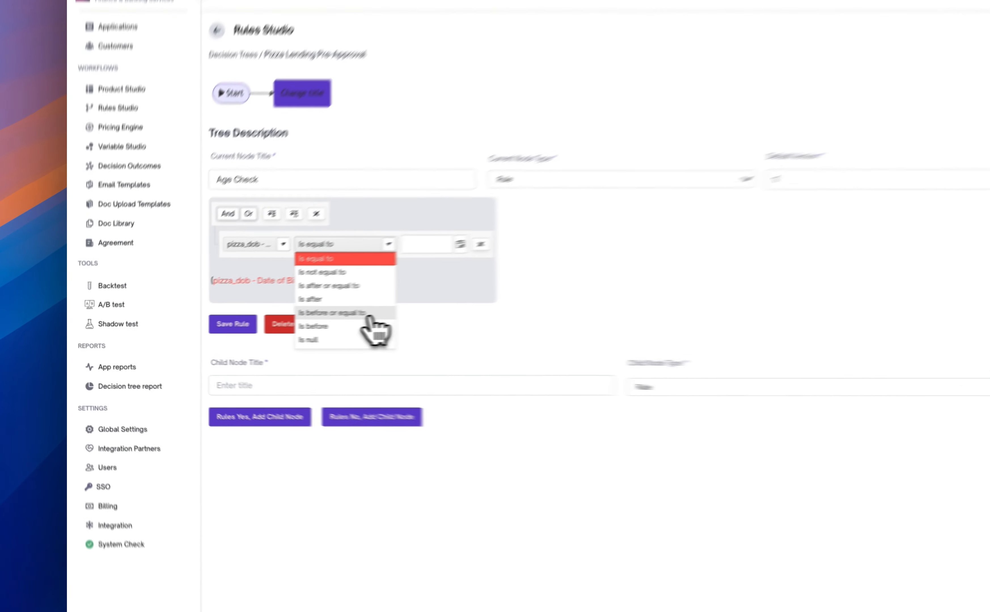
{"action": "left_click", "coordinate": [368, 314]}
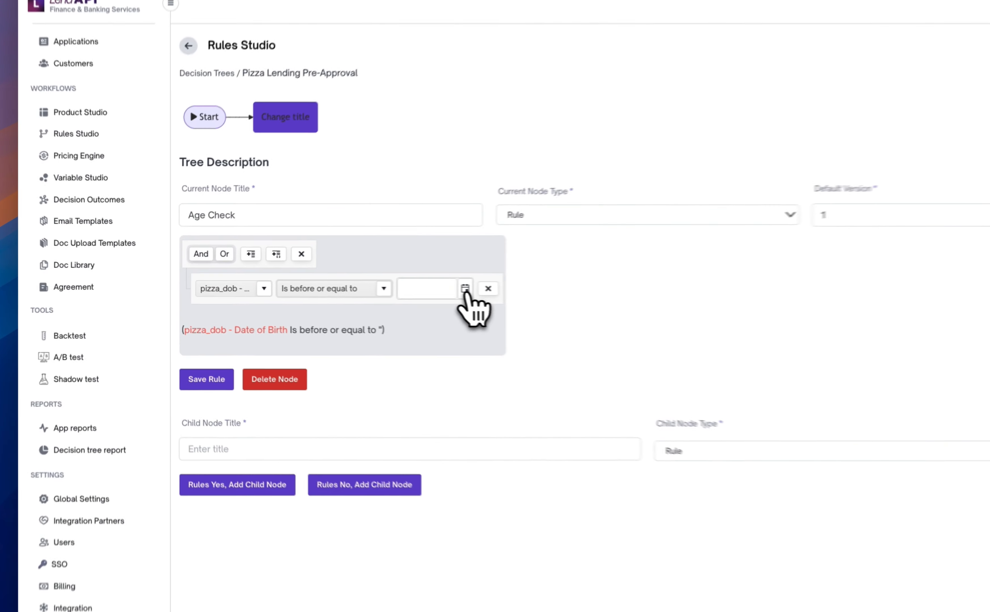
{"action": "left_click", "coordinate": [309, 284]}
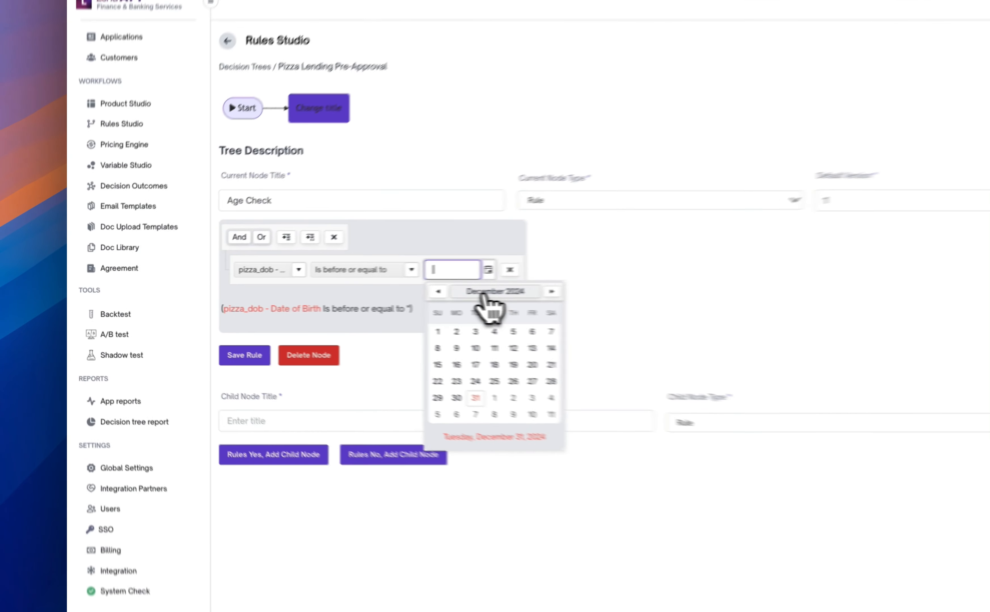
{"action": "left_click", "coordinate": [312, 298]}
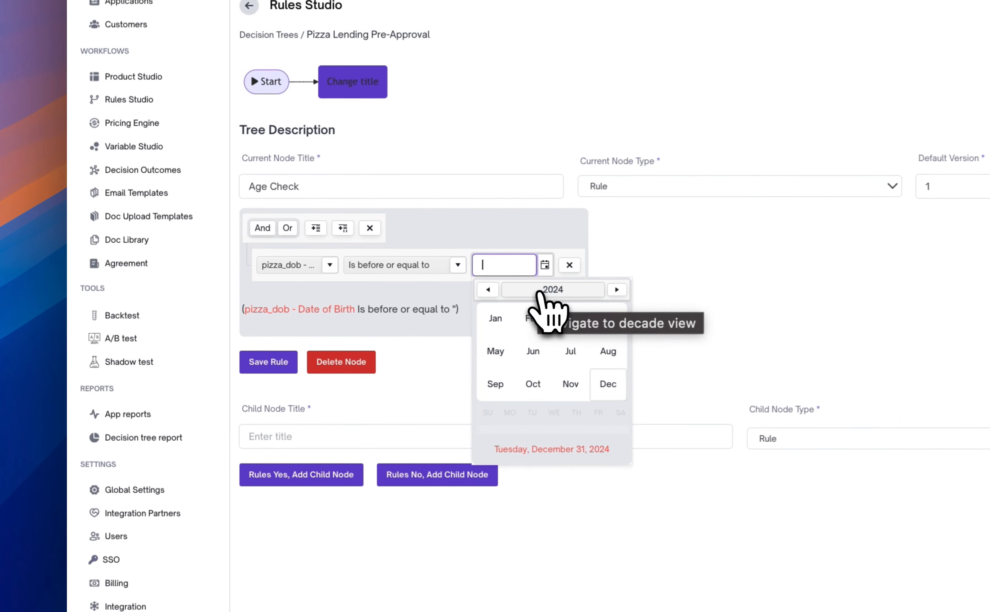
{"action": "left_click", "coordinate": [493, 289]}
{"action": "left_click", "coordinate": [493, 289]}
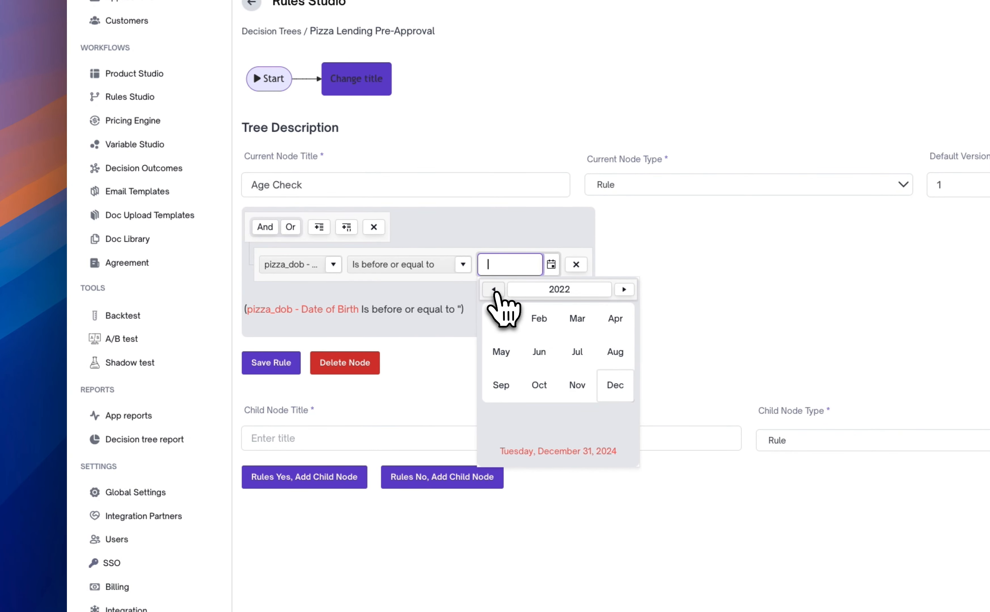
{"action": "left_click", "coordinate": [493, 290]}
{"action": "left_click", "coordinate": [493, 290]}
{"action": "left_click", "coordinate": [493, 290]}
{"action": "left_click", "coordinate": [493, 289]}
{"action": "left_click", "coordinate": [493, 289]}
{"action": "left_click", "coordinate": [493, 289]}
{"action": "left_click", "coordinate": [494, 289]}
{"action": "left_click", "coordinate": [493, 290]}
{"action": "left_click", "coordinate": [494, 289]}
{"action": "left_click", "coordinate": [493, 289]}
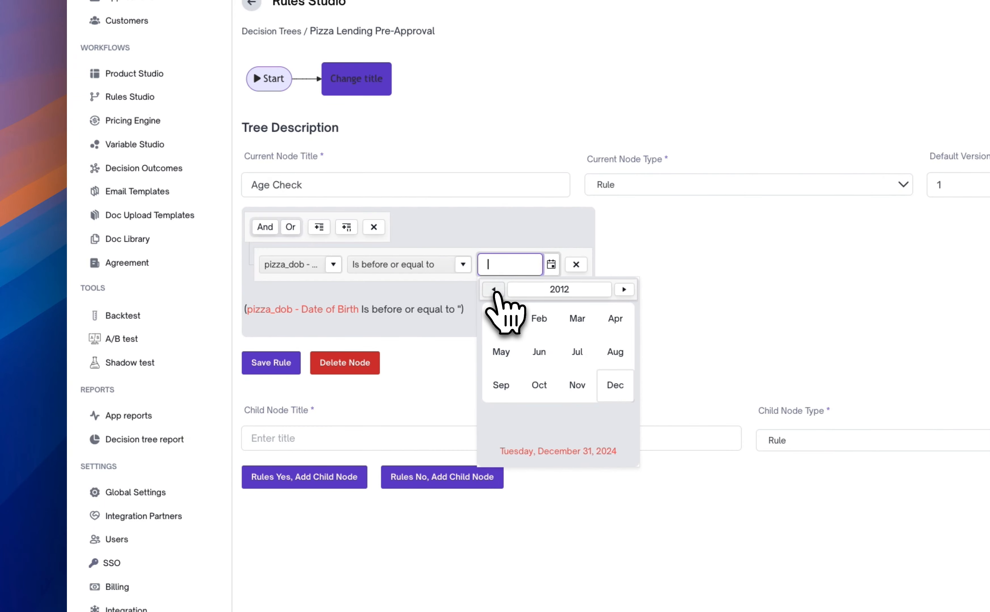
{"action": "left_click", "coordinate": [493, 289]}
{"action": "left_click", "coordinate": [493, 289]}
{"action": "left_click", "coordinate": [493, 289]}
{"action": "left_click", "coordinate": [493, 289]}
{"action": "left_click", "coordinate": [493, 289]}
{"action": "left_click", "coordinate": [493, 289]}
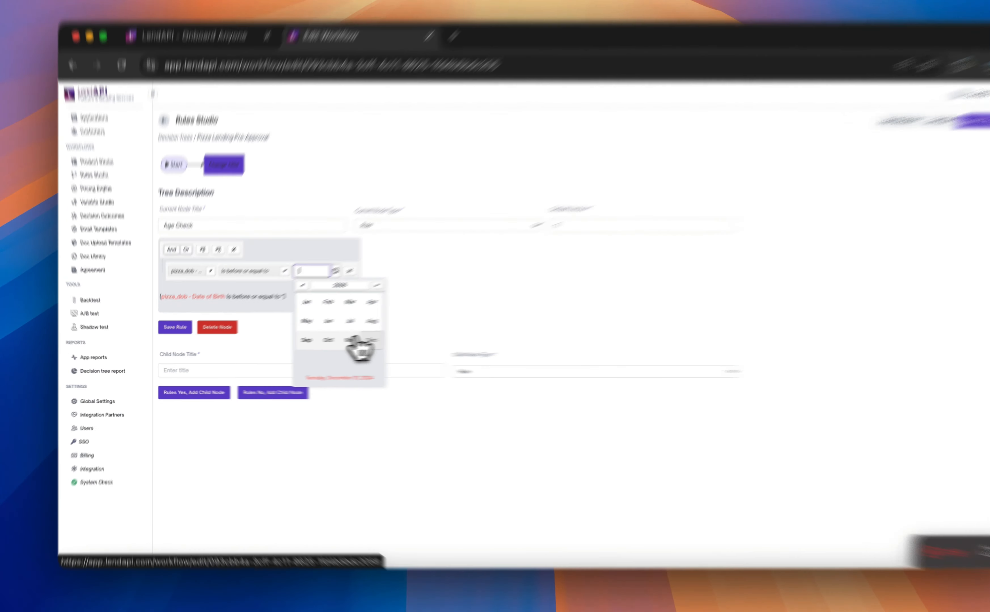
{"action": "left_click", "coordinate": [341, 345]}
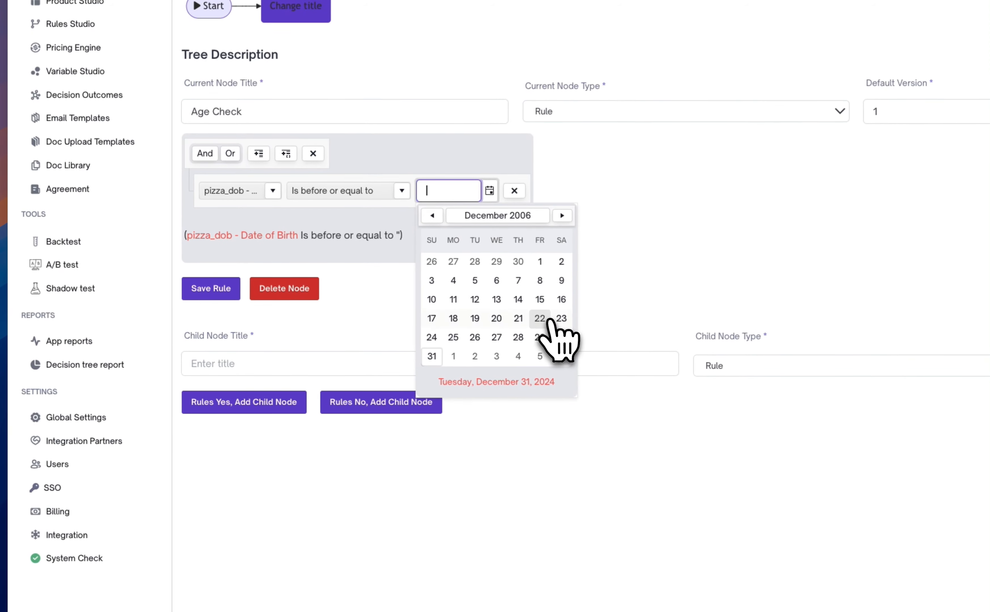
{"action": "left_click", "coordinate": [434, 356]}
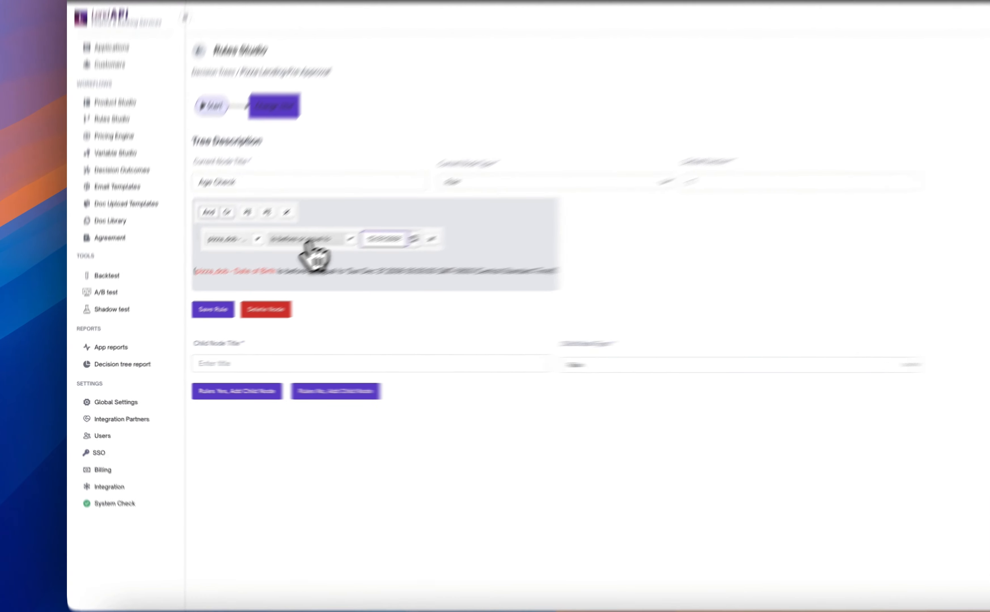
- Check the operator and field of the Date of Birth condition and save the Age Check rule
{"action": "left_click", "coordinate": [309, 241]}
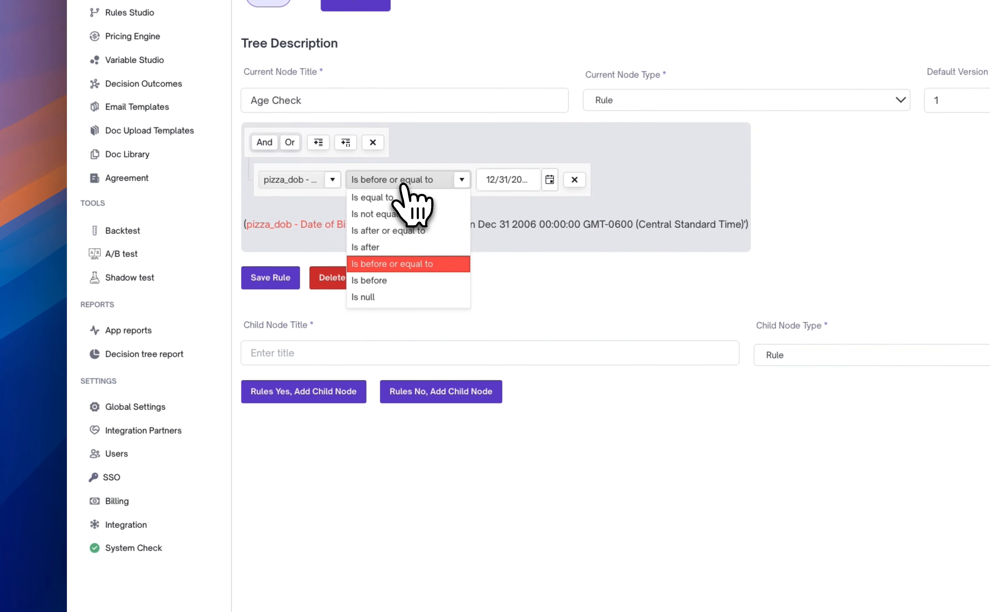
{"action": "left_click", "coordinate": [404, 185]}
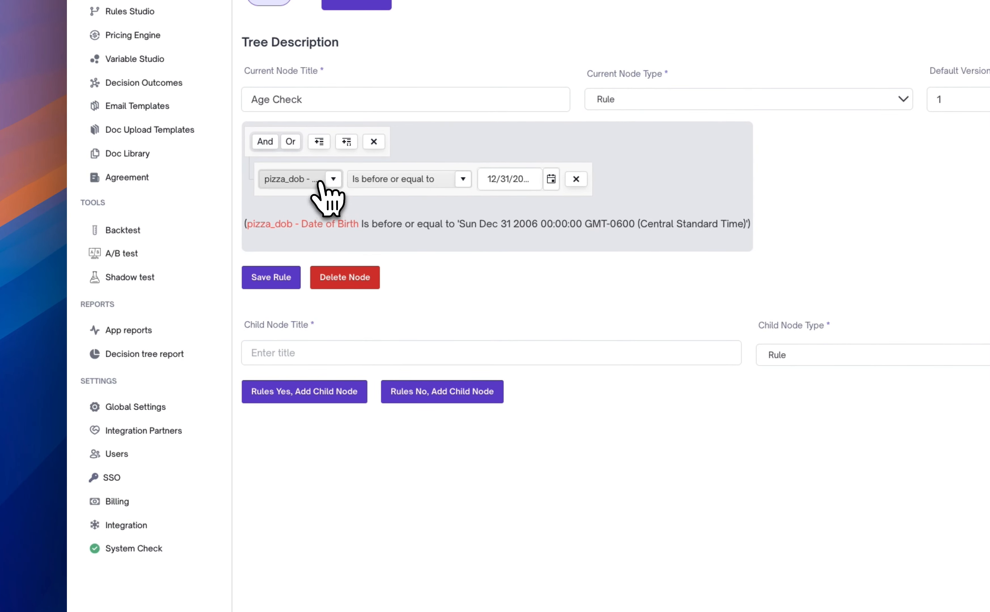
{"action": "left_click", "coordinate": [330, 183]}
{"action": "left_click", "coordinate": [318, 179]}
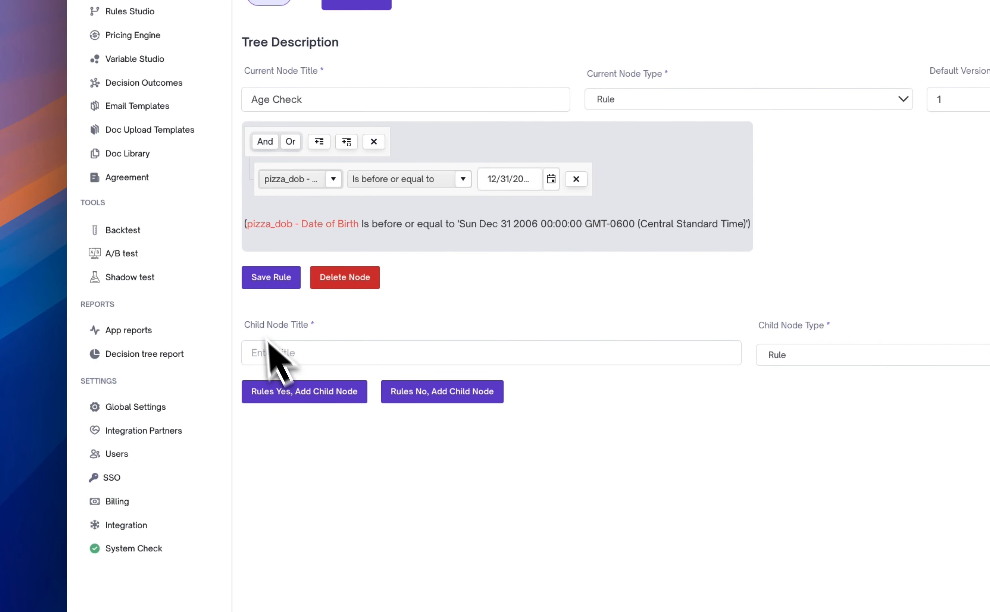
{"action": "left_click", "coordinate": [277, 278]}
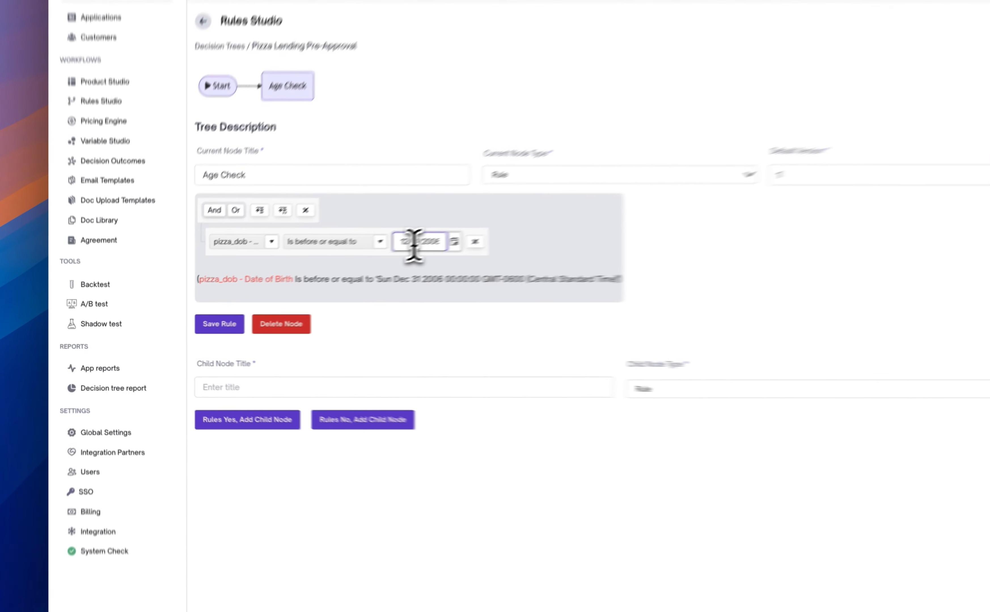
{"action": "left_click_drag", "start_coordinate": [285, 286], "coordinate": [305, 287]}
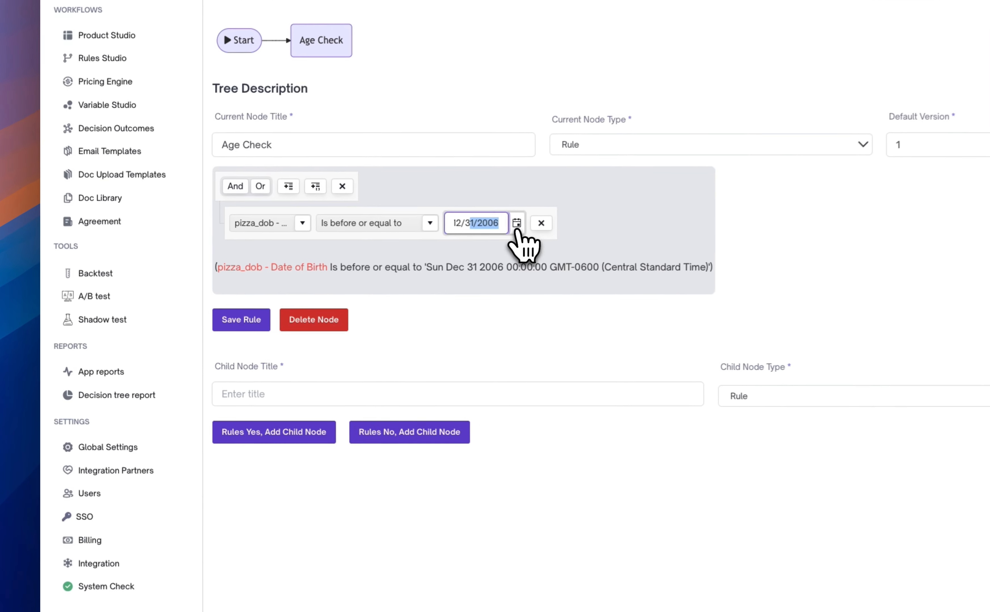
- Add a Rule child node titled Employment Check to the Yes branch of Age Check and open it for editing
{"action": "left_click", "coordinate": [471, 392]}
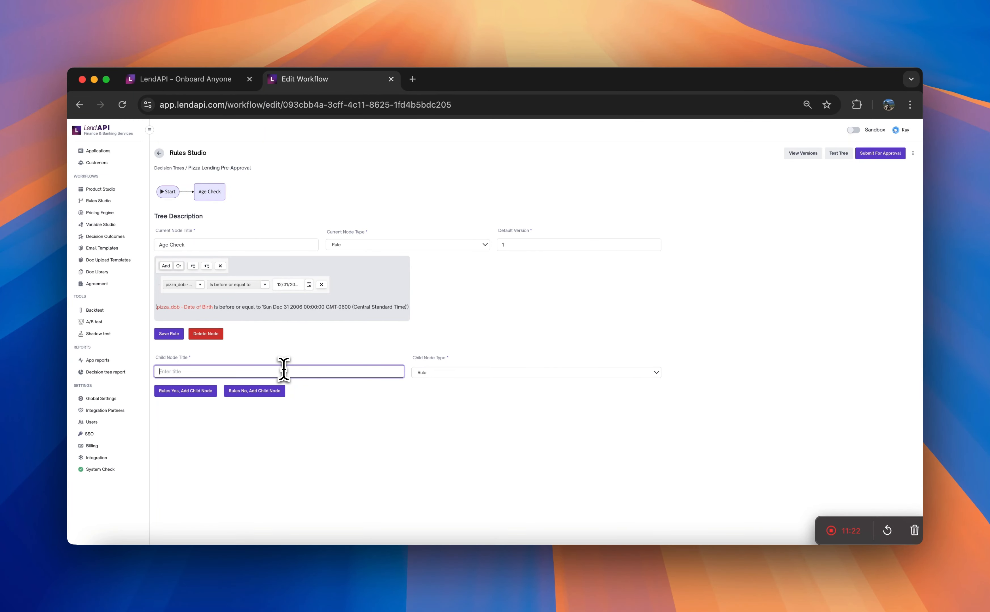
{"action": "type", "text": "Employment Check"}
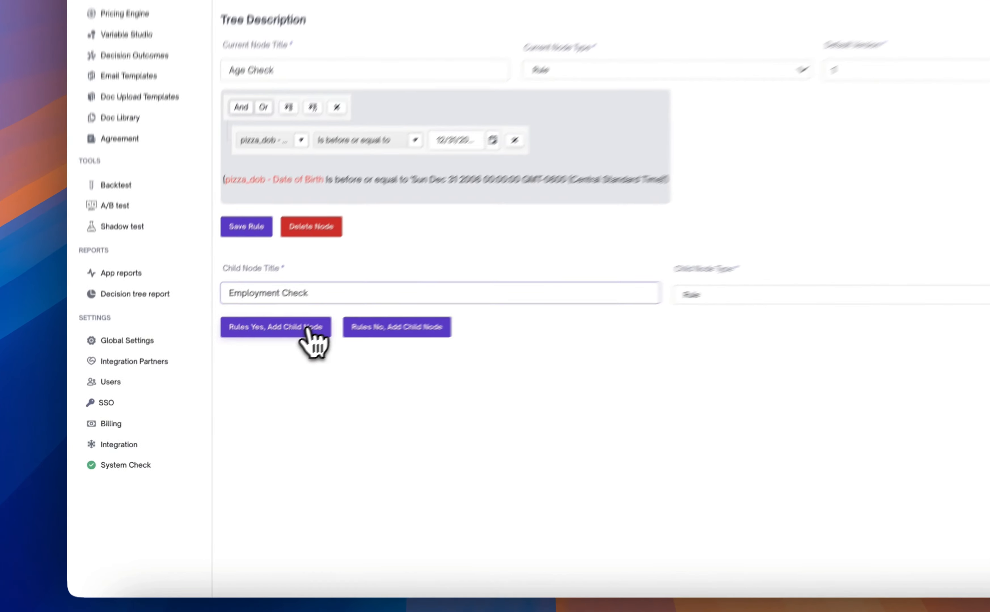
{"action": "left_click", "coordinate": [204, 393]}
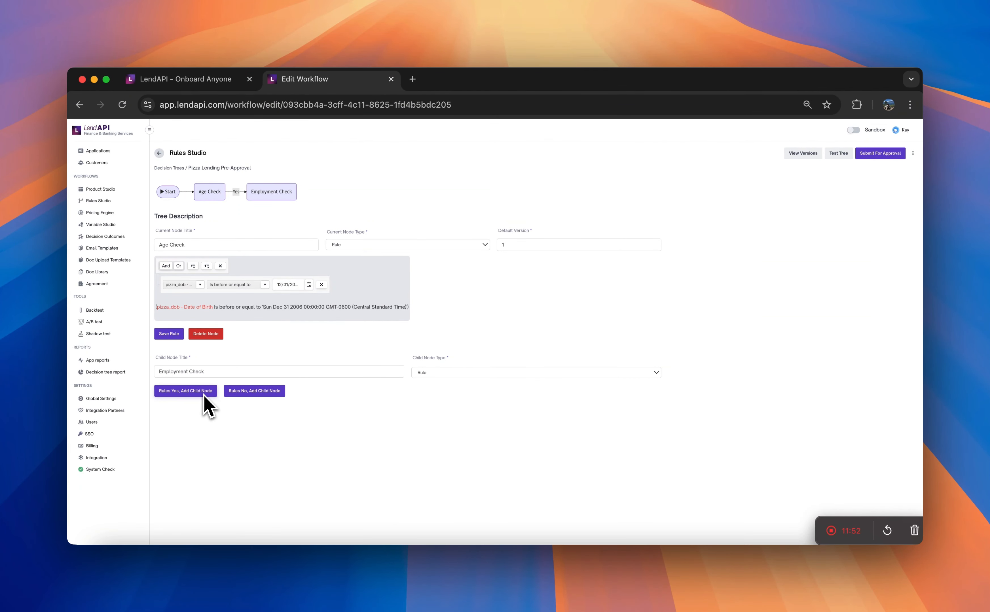
{"action": "left_click", "coordinate": [284, 193]}
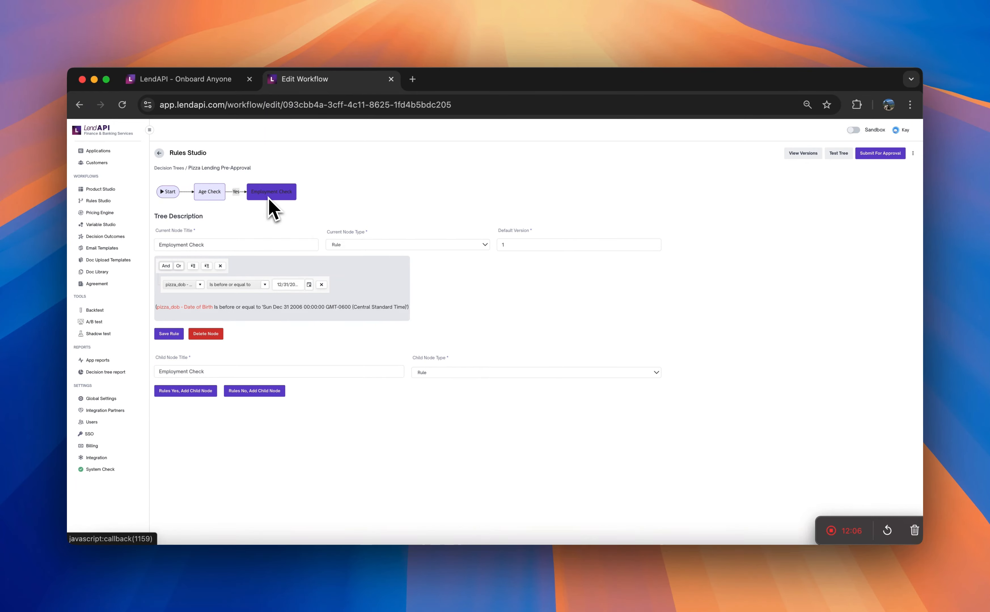
- Review the Age Check node, reopen the Employment Check node and check its title, node type and default version
{"action": "left_click", "coordinate": [210, 191]}
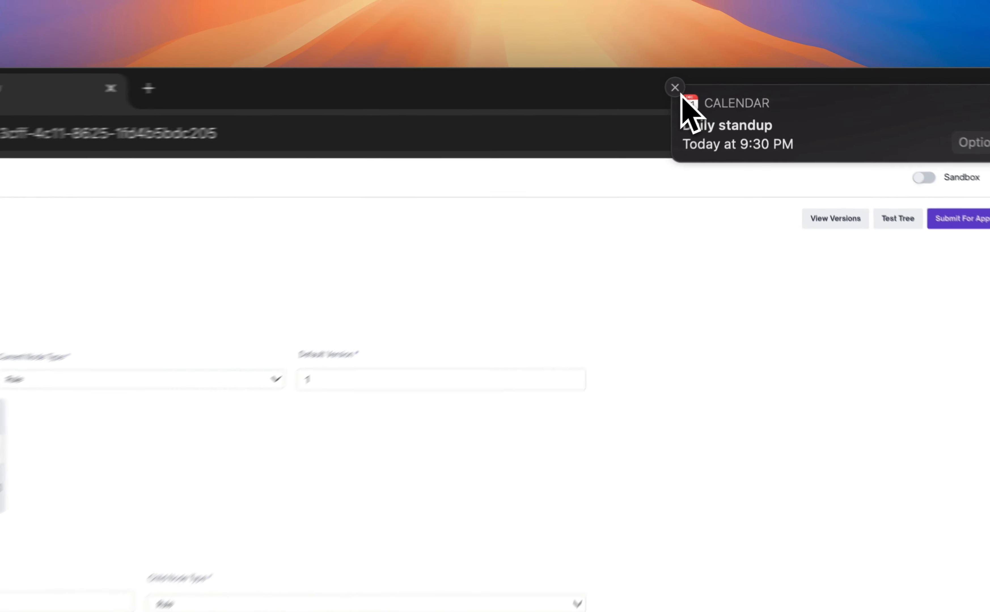
{"action": "left_click", "coordinate": [675, 88]}
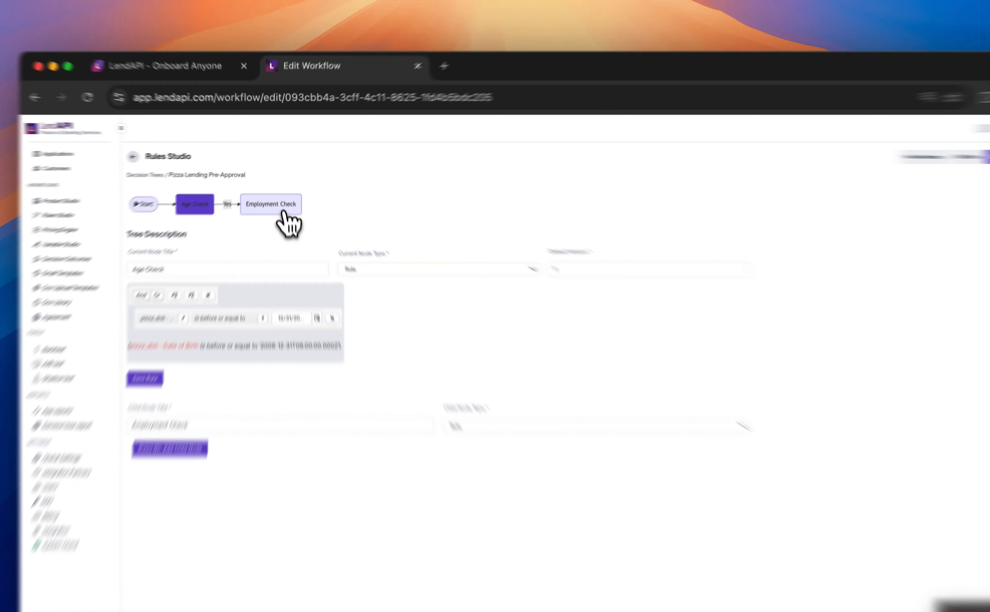
{"action": "left_click", "coordinate": [282, 198]}
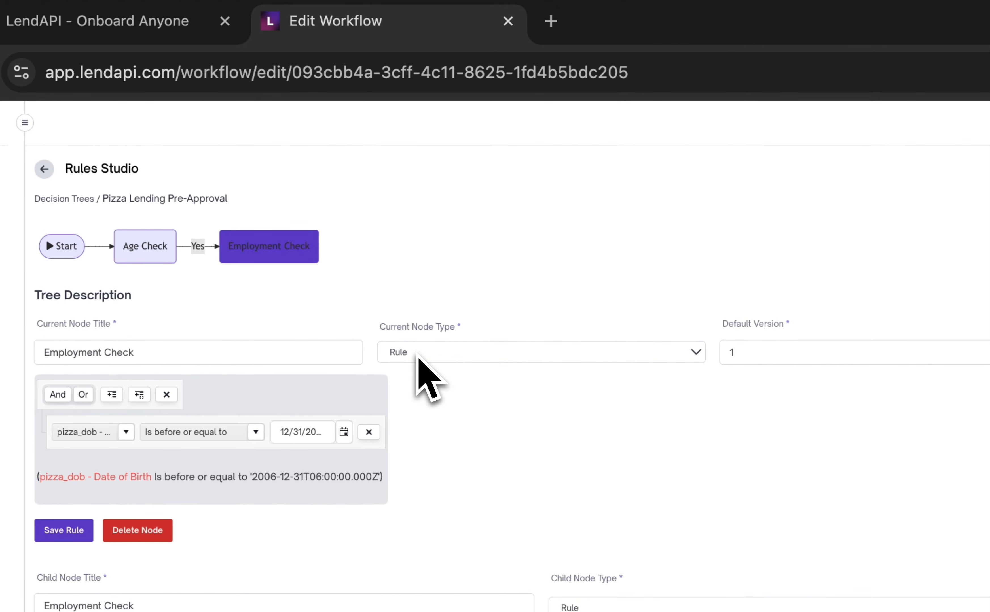
{"action": "left_click", "coordinate": [284, 353]}
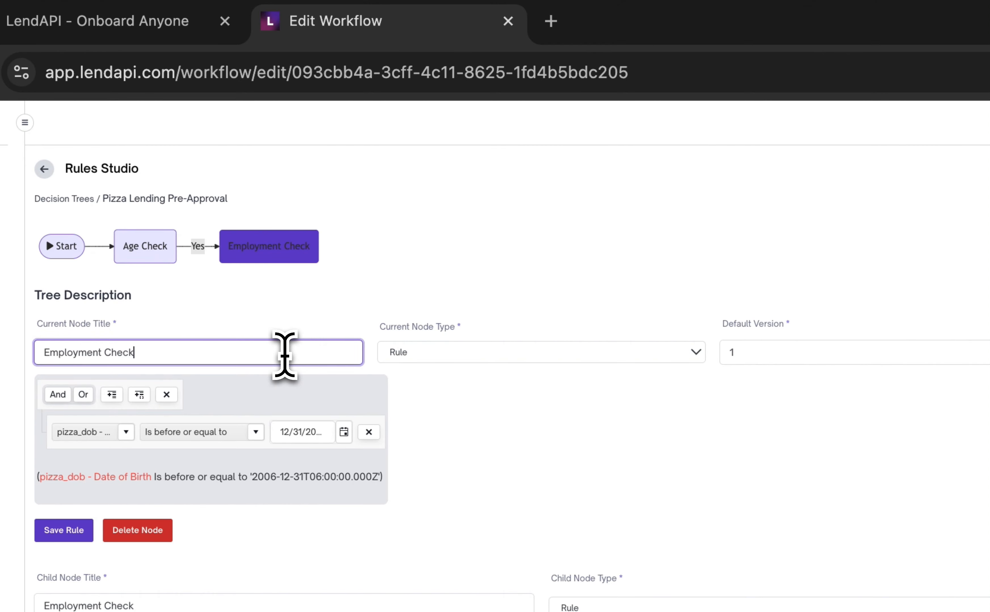
{"action": "left_click", "coordinate": [517, 353]}
{"action": "left_click", "coordinate": [519, 354]}
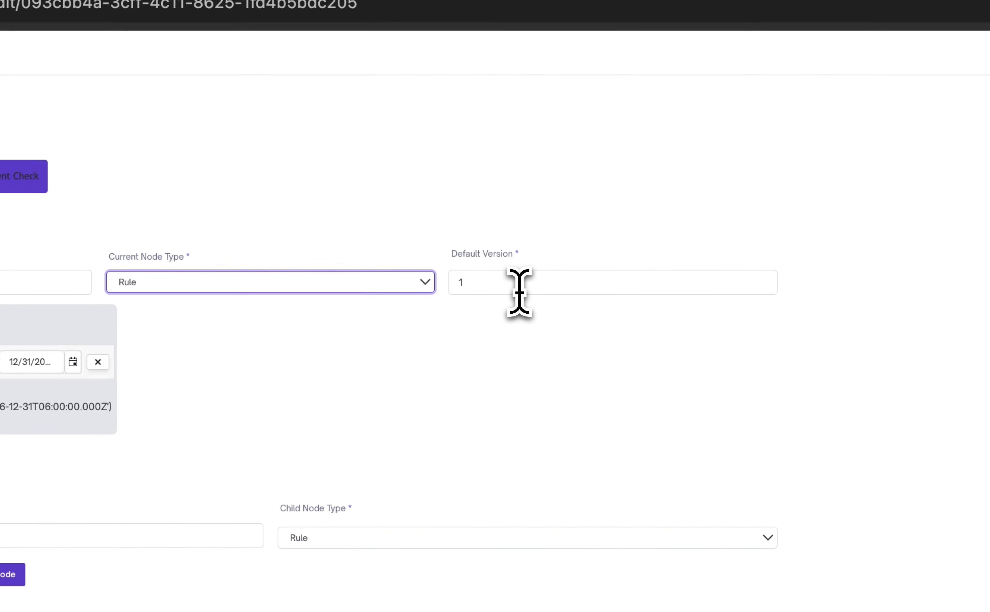
{"action": "left_click", "coordinate": [519, 292]}
{"action": "left_click", "coordinate": [517, 329]}
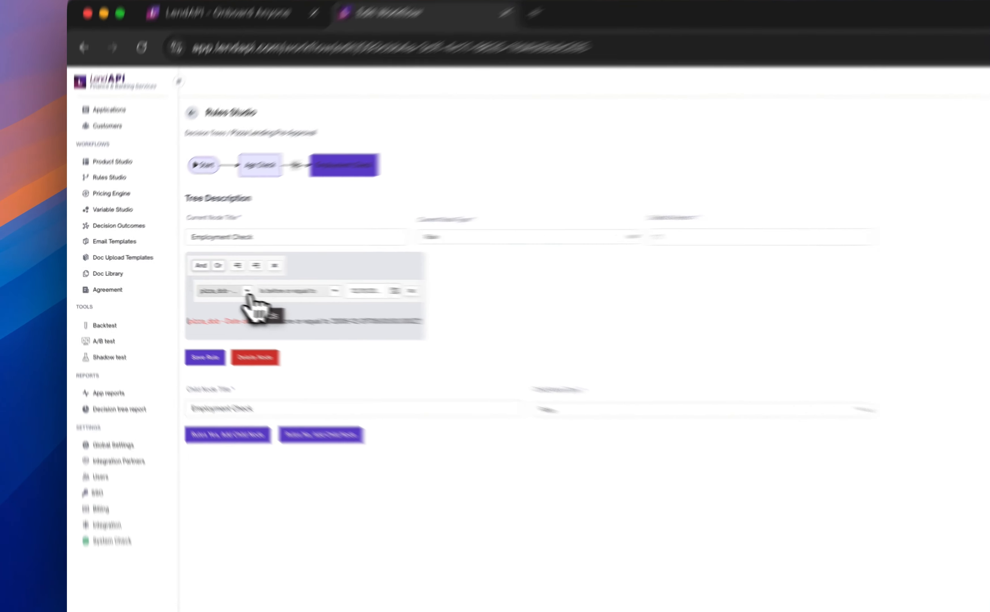
- Set the Employment Check condition's field to pizza_employment - Employment Type and its operator to Contains
{"action": "left_click", "coordinate": [200, 285]}
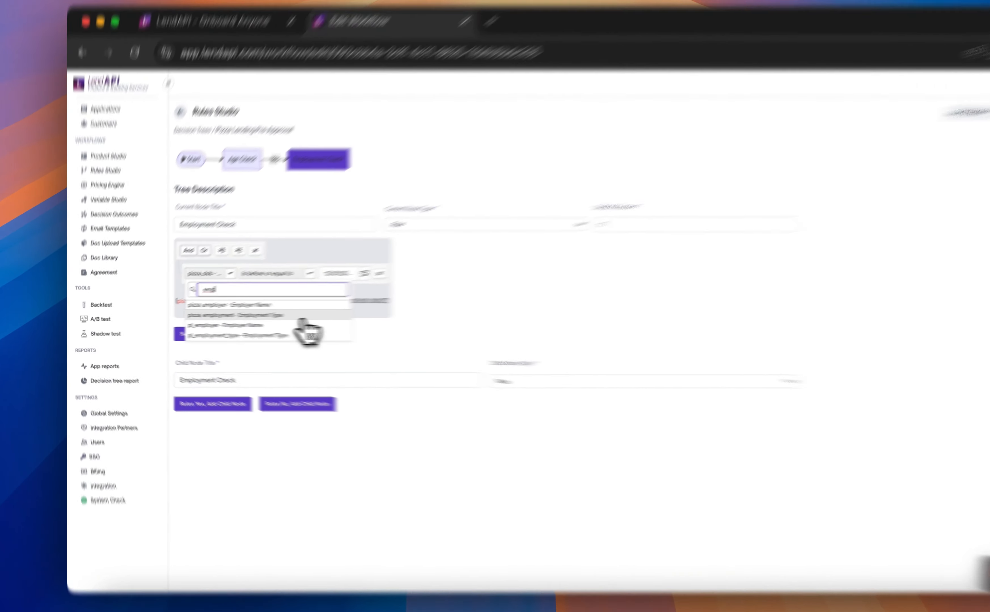
{"action": "left_click", "coordinate": [259, 319]}
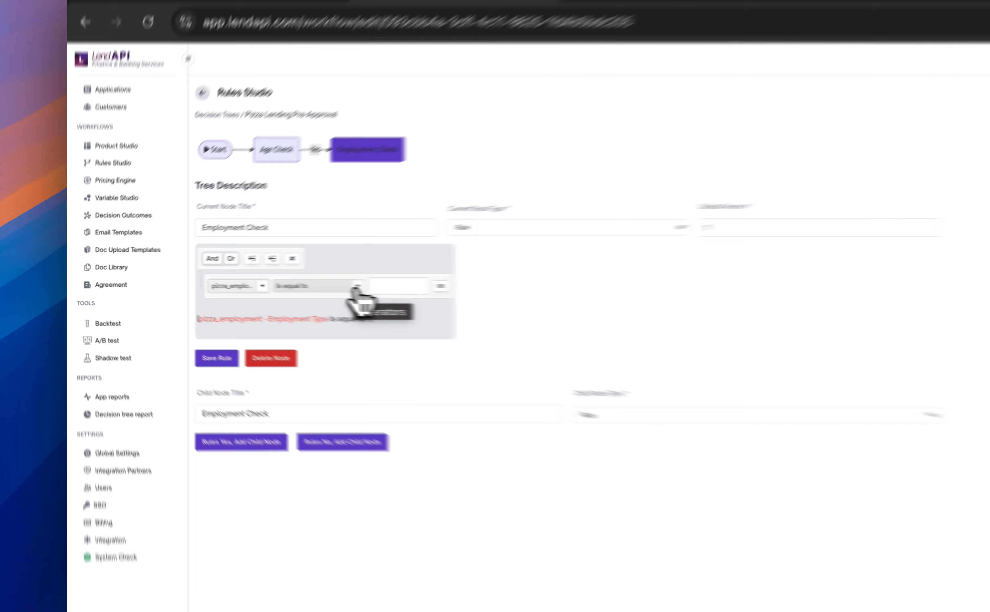
{"action": "left_click", "coordinate": [264, 285]}
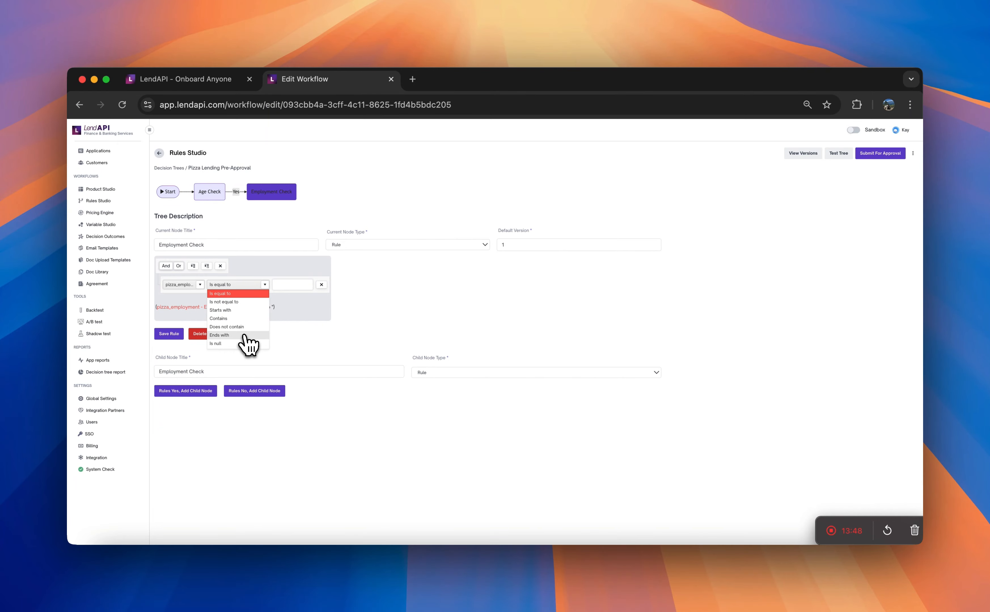
{"action": "scroll", "coordinate": [247, 343], "scroll_direction": "down", "scroll_amount": 3}
{"action": "scroll", "coordinate": [245, 338], "scroll_direction": "up", "scroll_amount": 3}
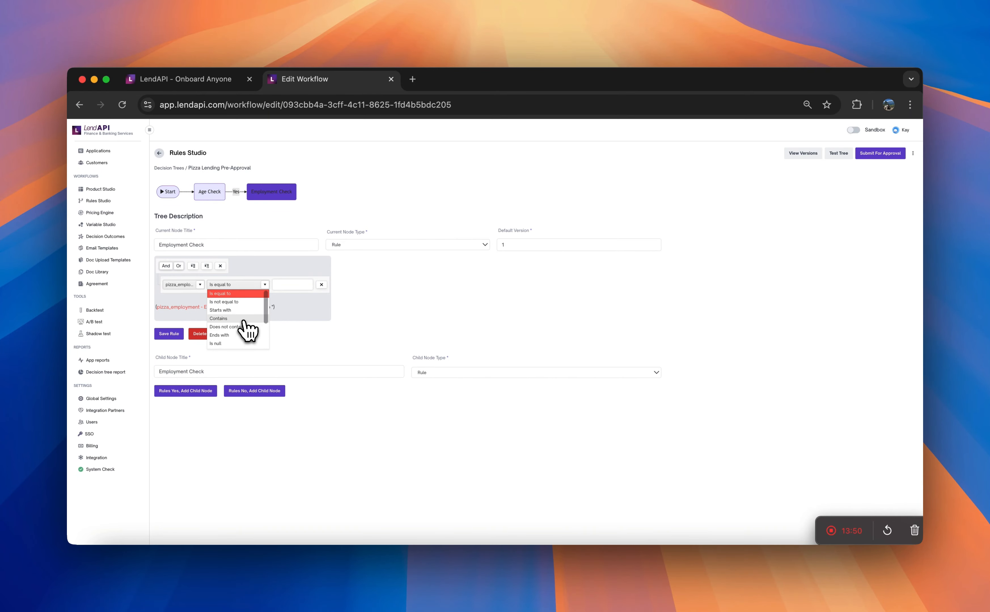
{"action": "left_click", "coordinate": [243, 325]}
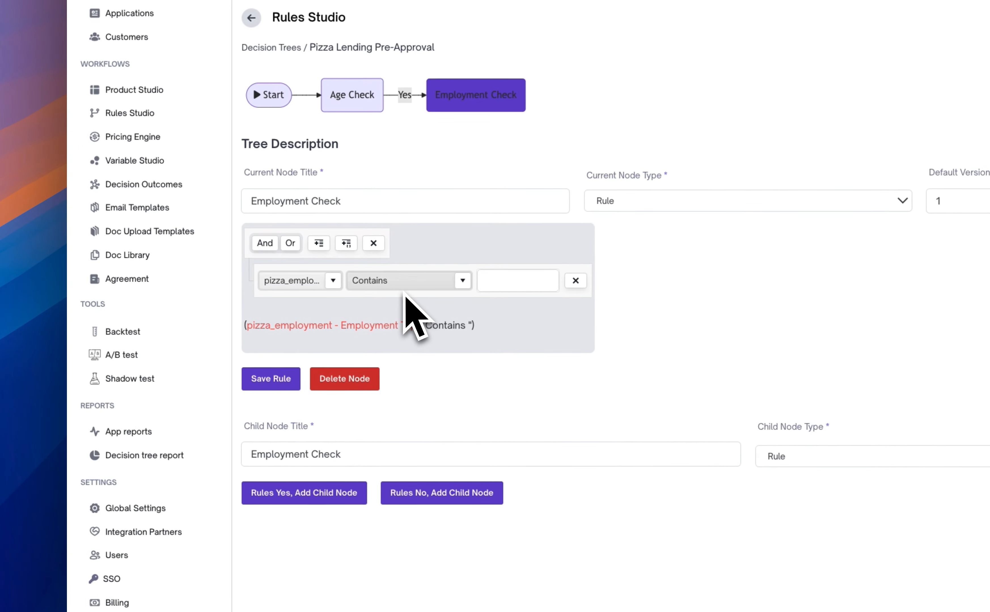
- Set the Employment Type condition's value to unemployed and check the resulting rule expression
{"action": "left_click", "coordinate": [533, 282]}
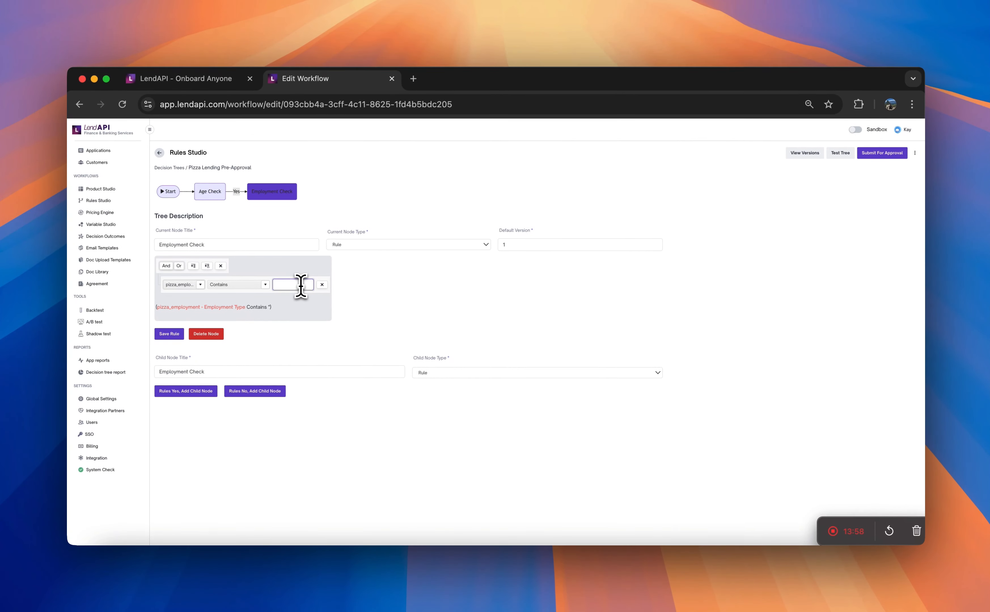
{"action": "type", "text": "unemploy"}
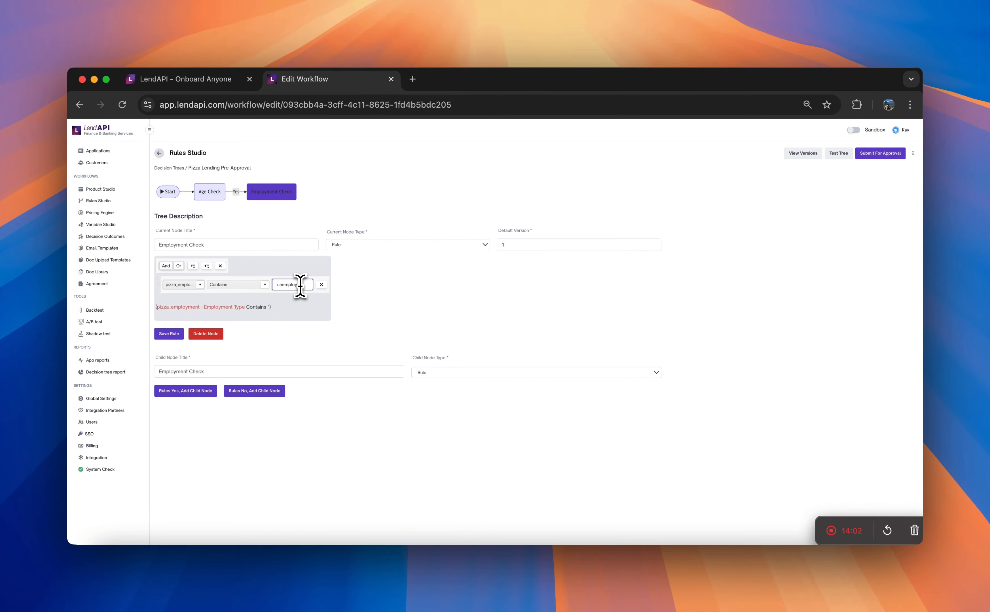
{"action": "type", "text": "ed"}
{"action": "left_click", "coordinate": [310, 307]}
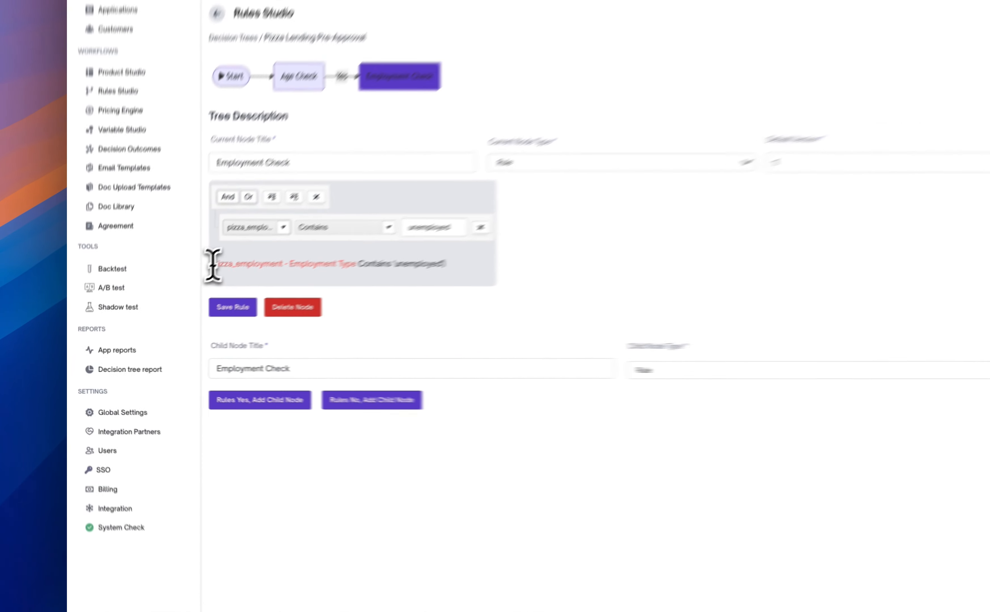
{"action": "left_click_drag", "start_coordinate": [212, 265], "coordinate": [354, 263]}
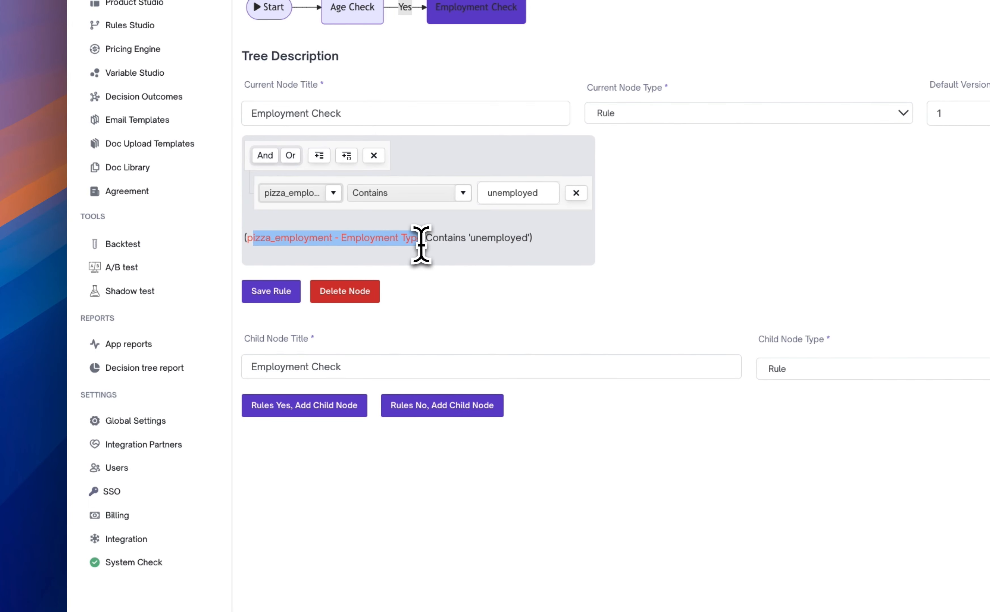
{"action": "left_click_drag", "start_coordinate": [422, 240], "coordinate": [530, 239]}
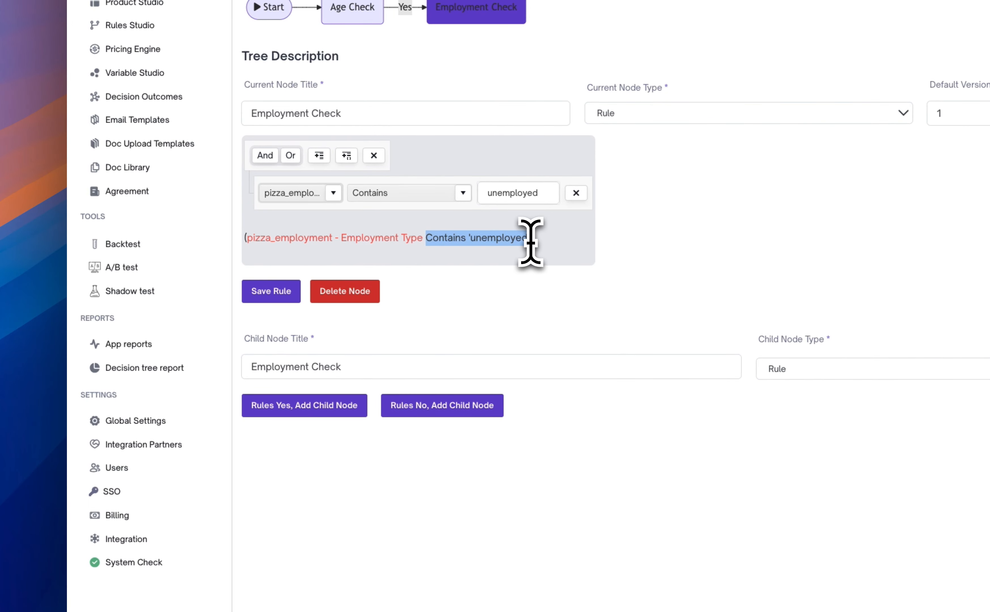
{"action": "left_click", "coordinate": [585, 301]}
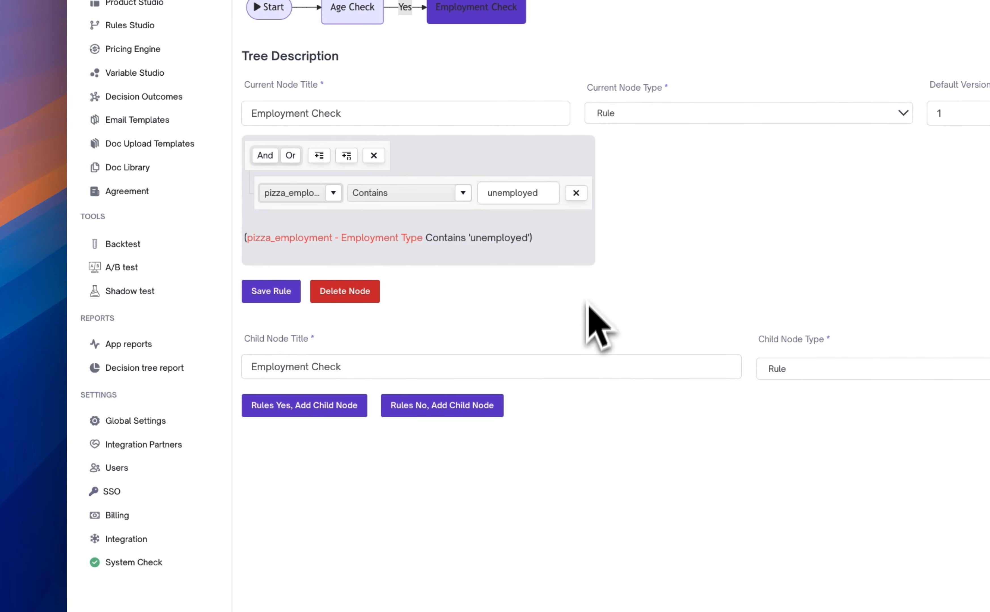
- Add a Rule child node titled DTI Check to the No branch of Employment Check and open it for editing
{"action": "left_click", "coordinate": [580, 374]}
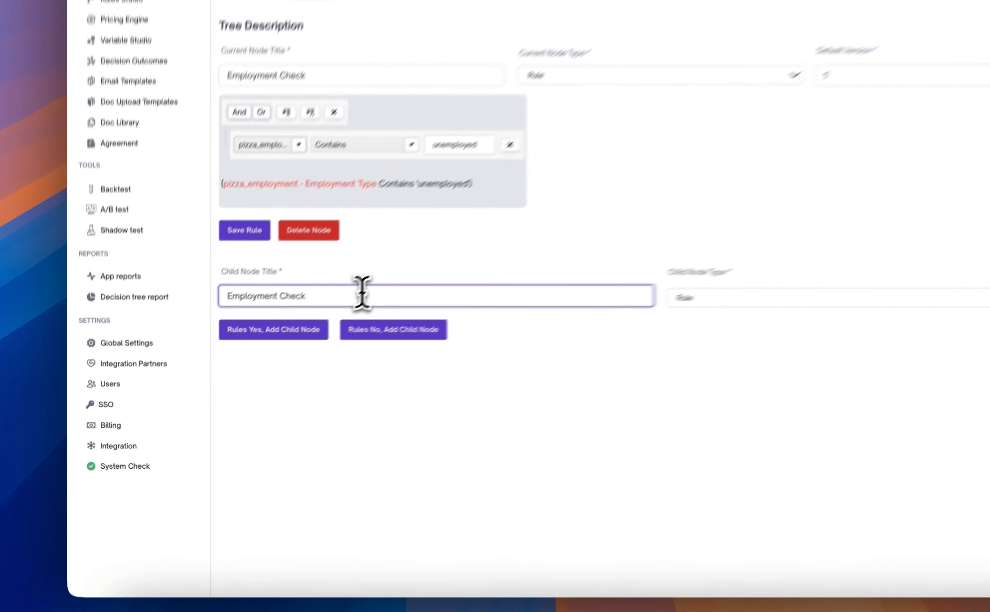
{"action": "left_click_drag", "start_coordinate": [236, 371], "coordinate": [143, 376]}
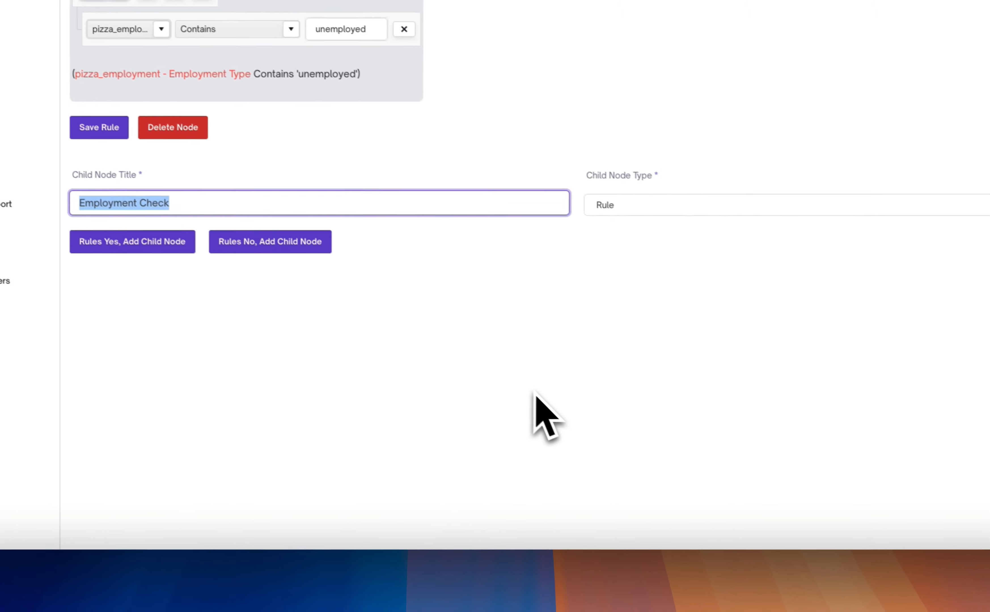
{"action": "type", "text": "DTI Check"}
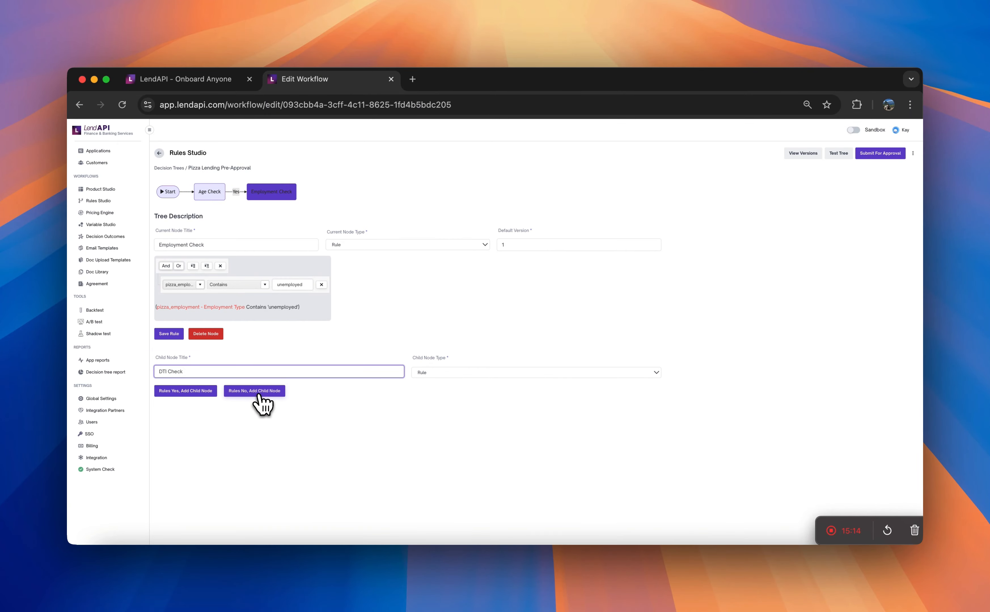
{"action": "left_click", "coordinate": [247, 392]}
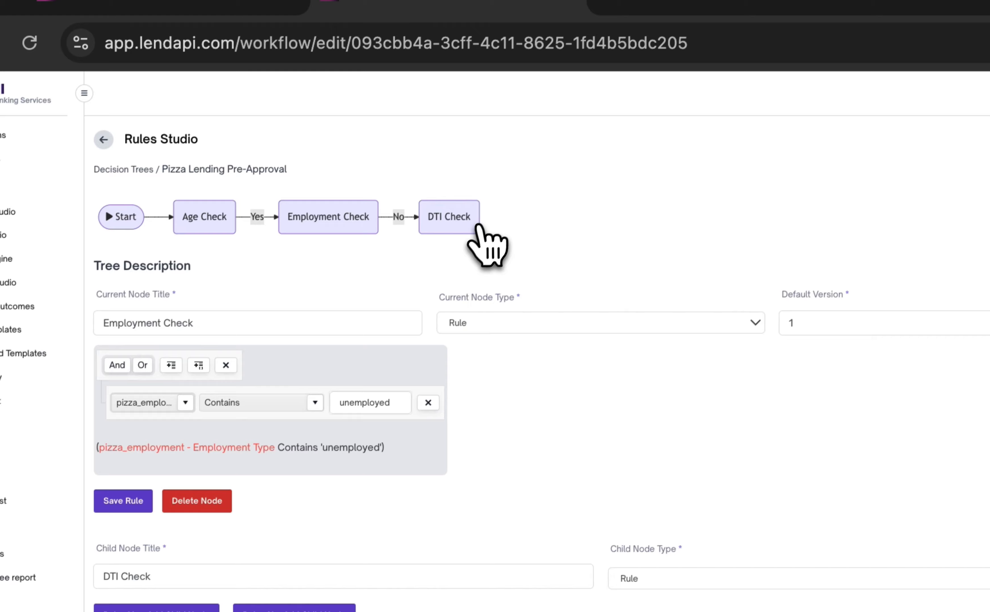
{"action": "left_click", "coordinate": [476, 226]}
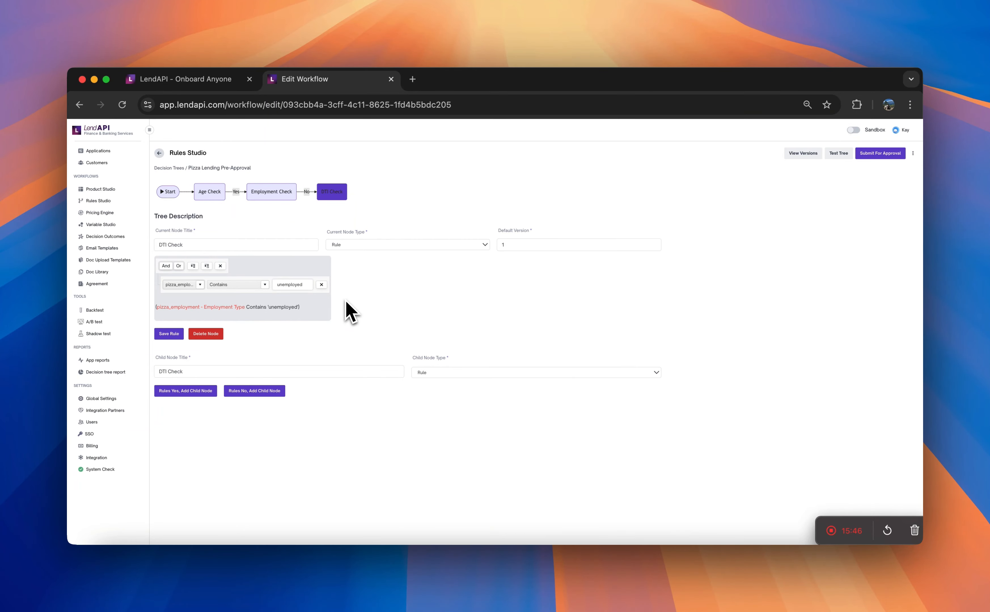
- Check the DTI Check node's title and its available node types, keeping Rule selected
{"action": "left_click", "coordinate": [279, 245]}
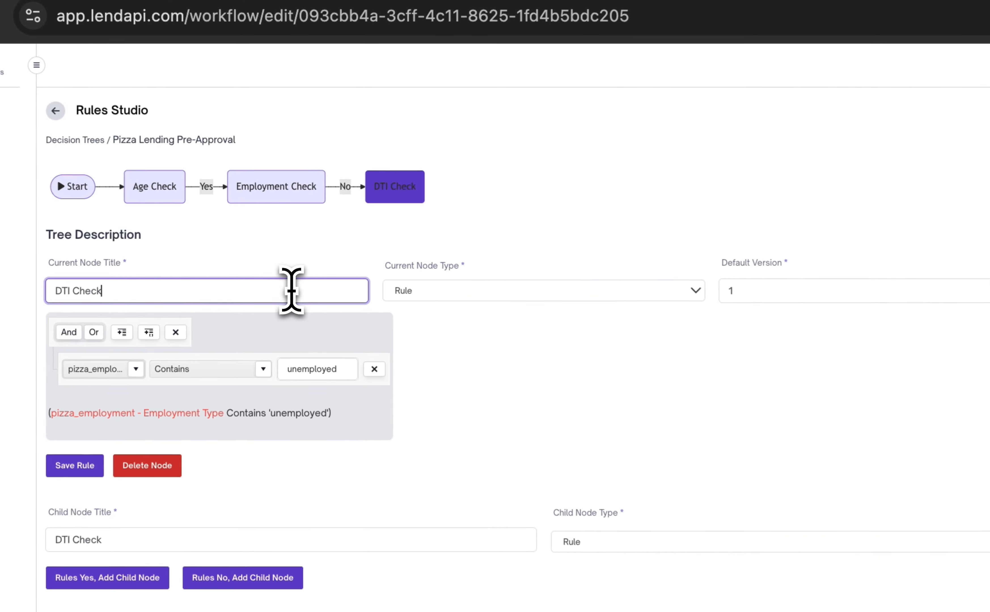
{"action": "left_click", "coordinate": [526, 295]}
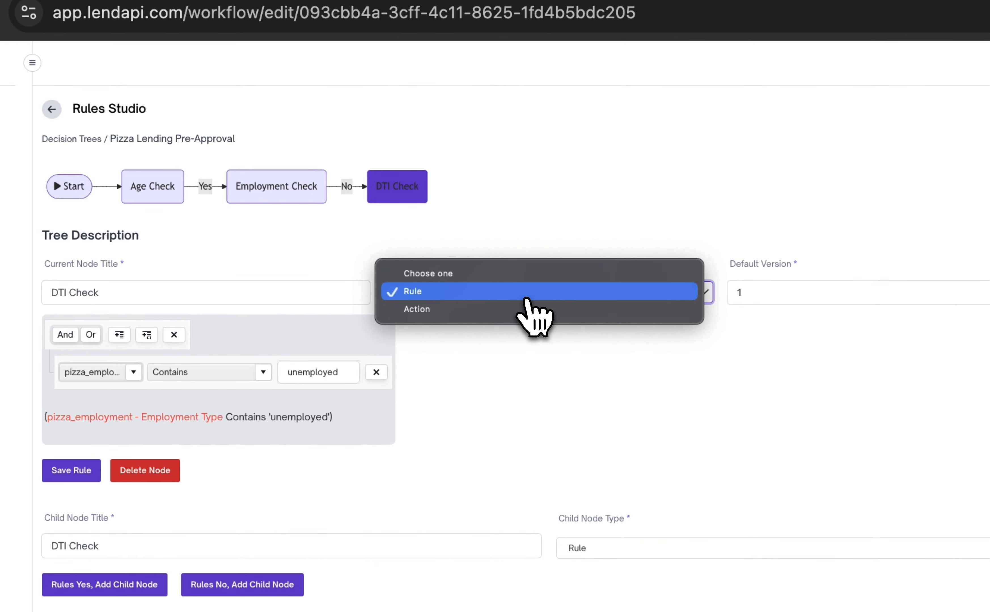
{"action": "left_click", "coordinate": [527, 299]}
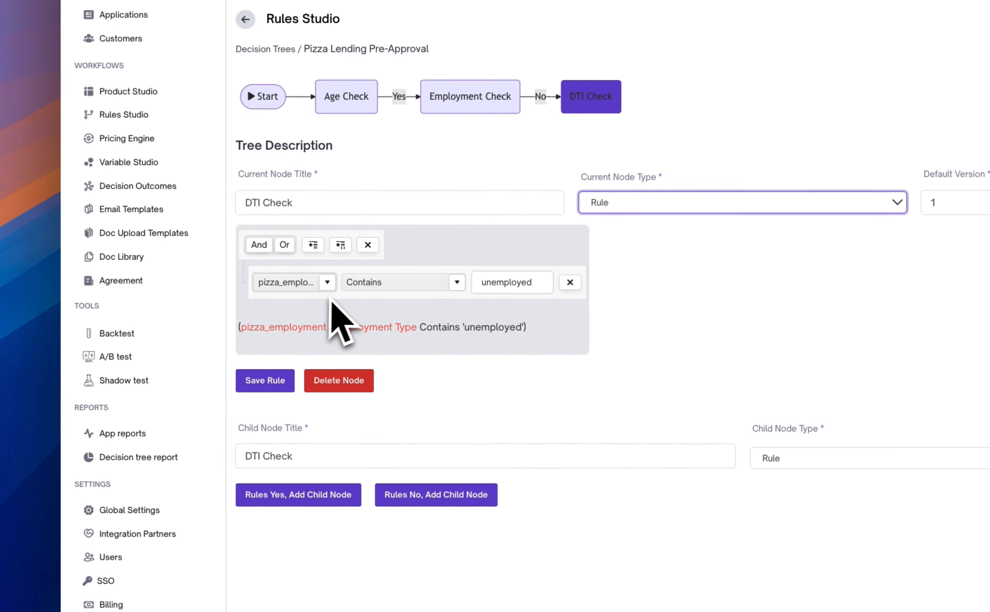
- Search the rule's variables for pi and set the DTI Check condition's field to pizza_dti - Debt to Income
{"action": "left_click", "coordinate": [328, 284]}
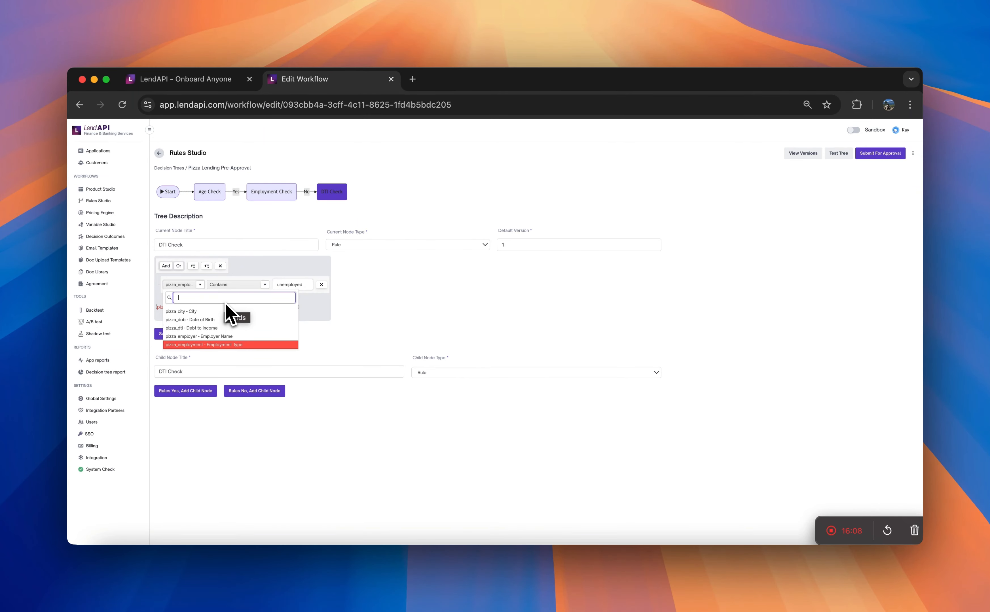
{"action": "type", "text": "d"}
{"action": "key", "text": "BackSpace"}
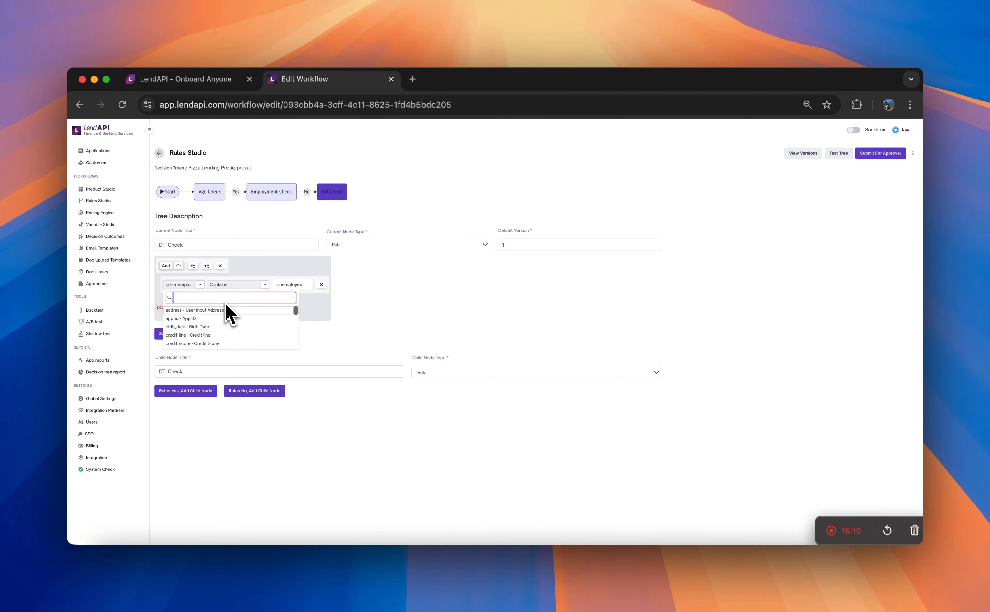
{"action": "type", "text": "pi"}
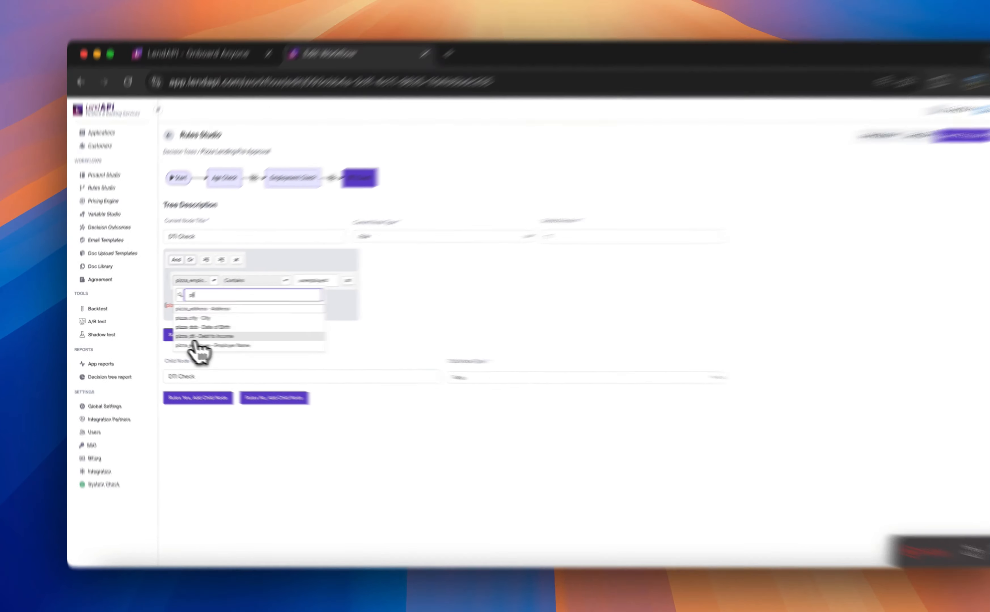
{"action": "left_click", "coordinate": [183, 336]}
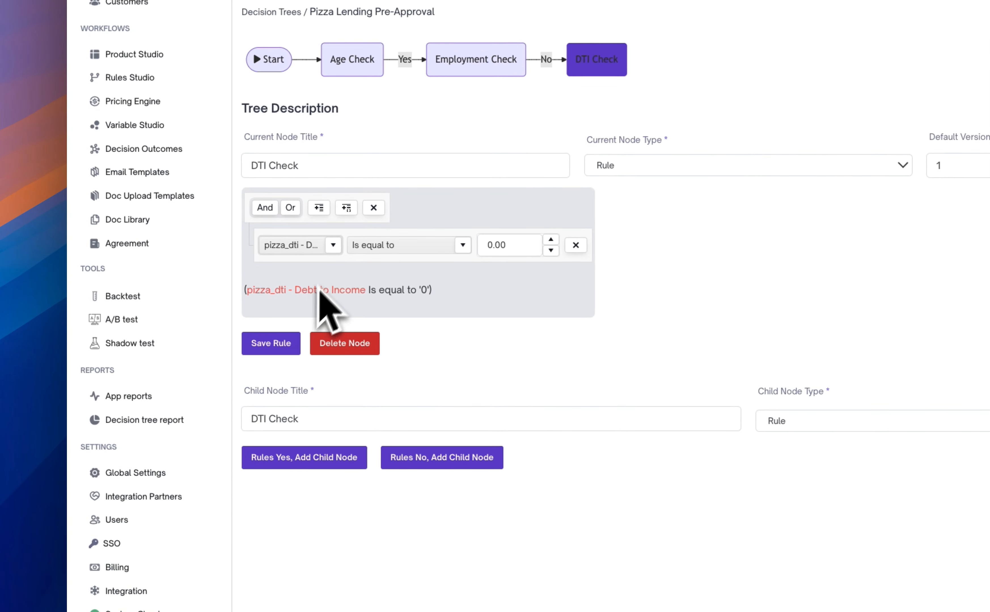
{"action": "left_click", "coordinate": [333, 245]}
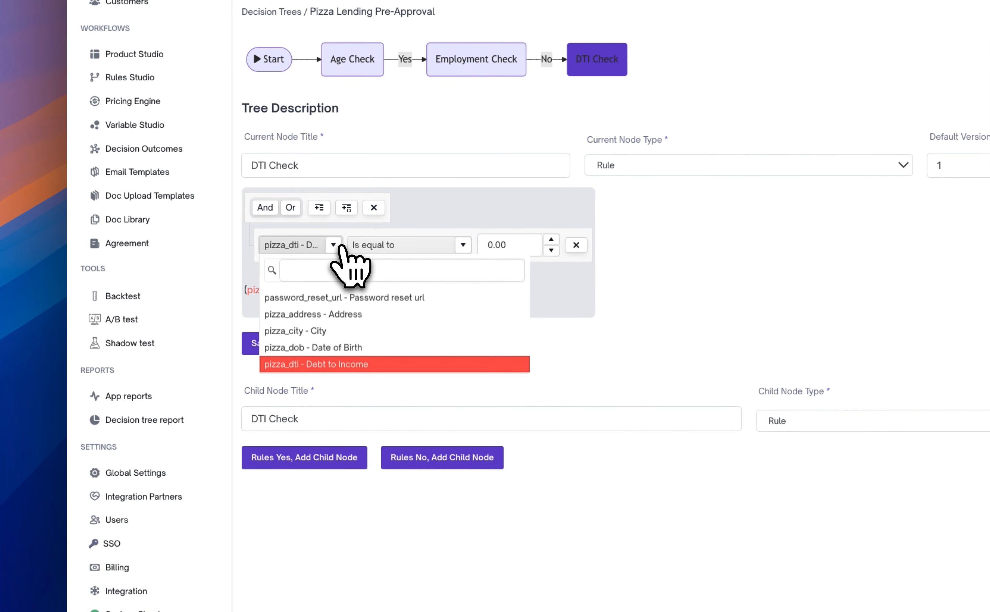
{"action": "left_click", "coordinate": [375, 366]}
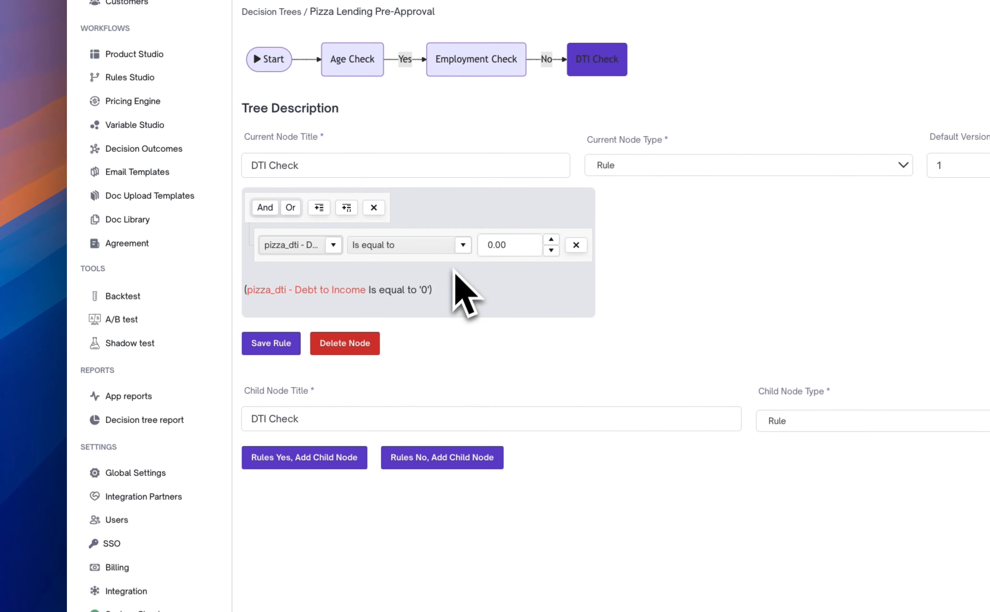
- Set the Debt to Income condition to Is less than or equal to 90
{"action": "left_click", "coordinate": [462, 245]}
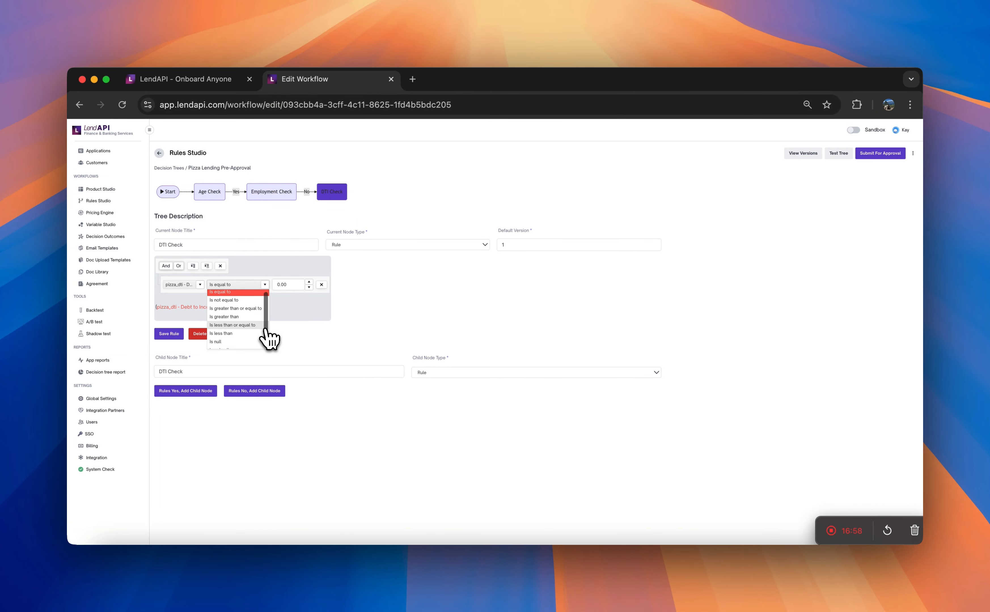
{"action": "scroll", "coordinate": [266, 331], "scroll_direction": "down", "scroll_amount": 1}
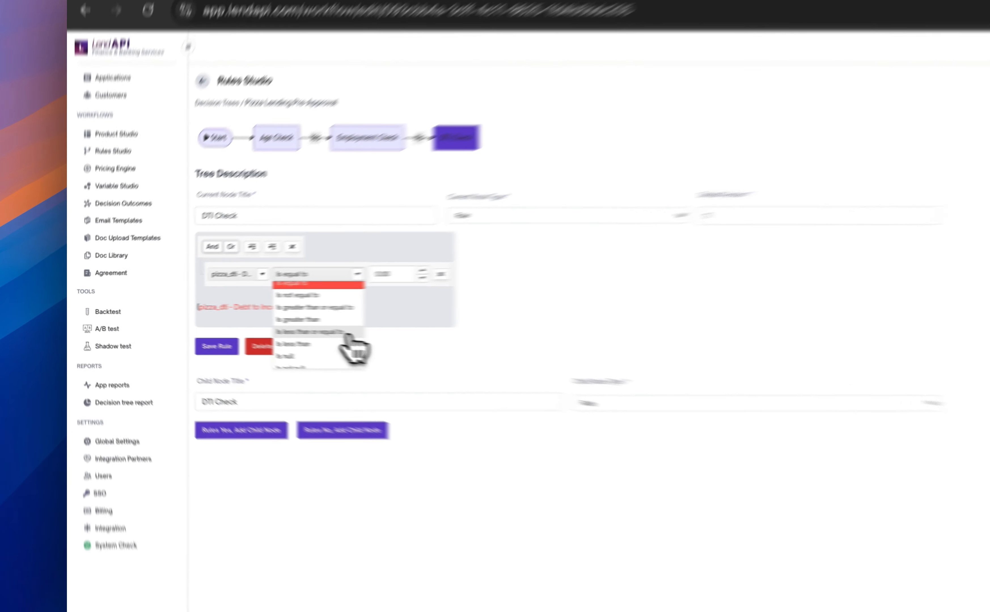
{"action": "left_click", "coordinate": [258, 325]}
{"action": "left_click", "coordinate": [289, 286]}
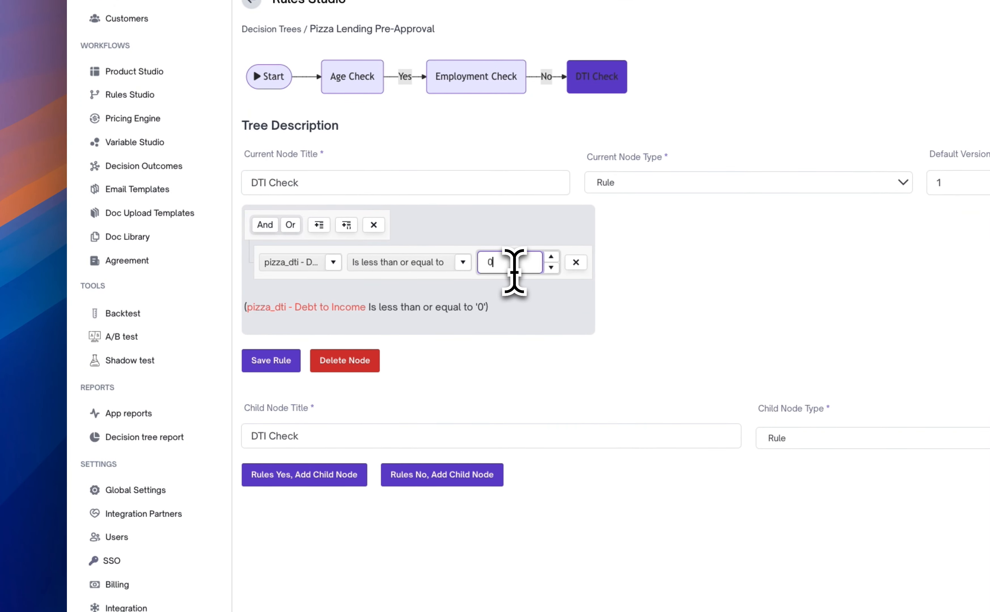
{"action": "type", "text": "90"}
{"action": "left_click", "coordinate": [516, 310]}
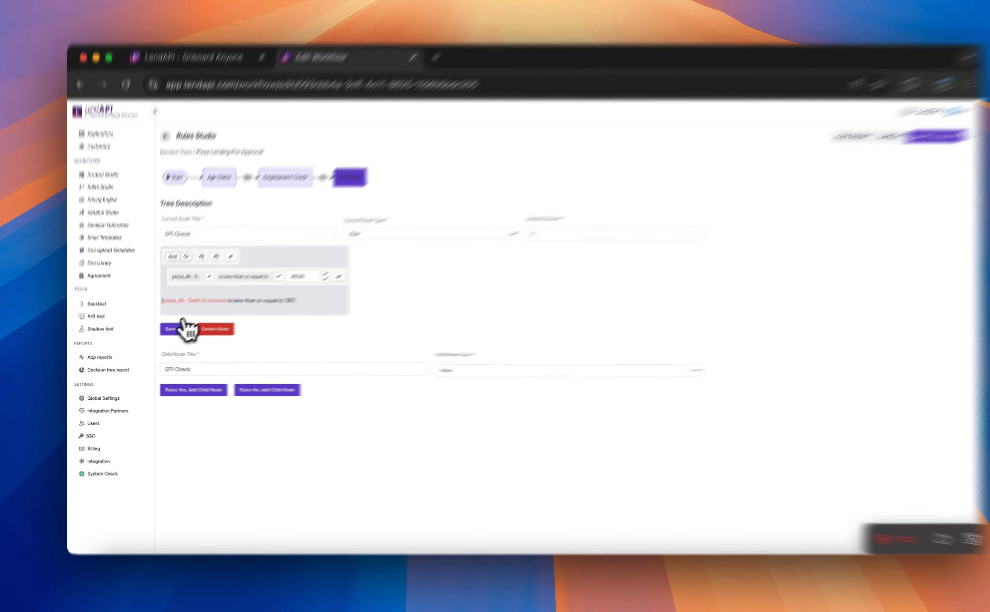
- Save the DTI Check rule and add an Action child node titled Approved for Pre-Qual to its Yes branch
{"action": "left_click", "coordinate": [174, 330]}
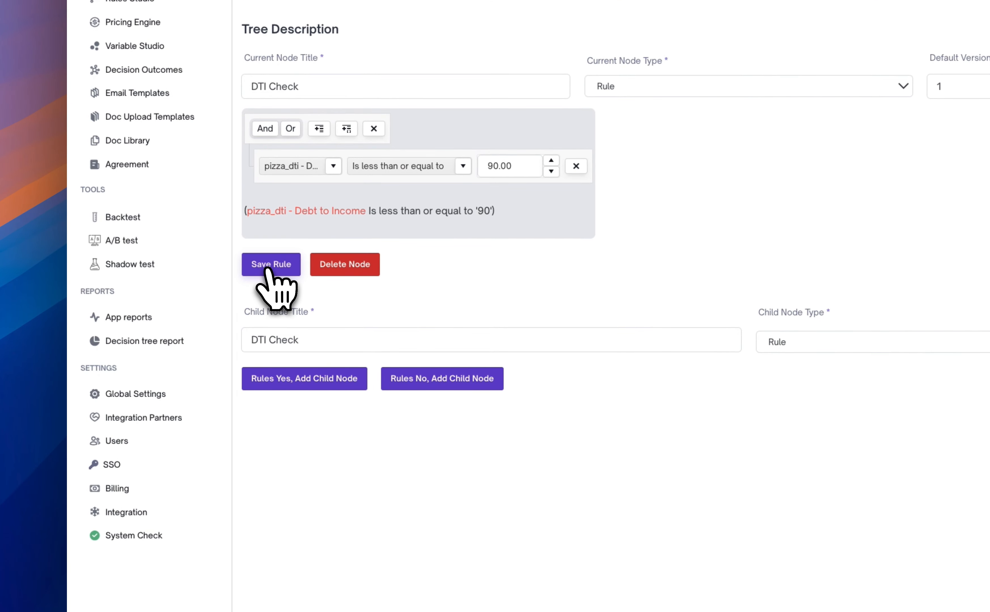
{"action": "left_click", "coordinate": [407, 349]}
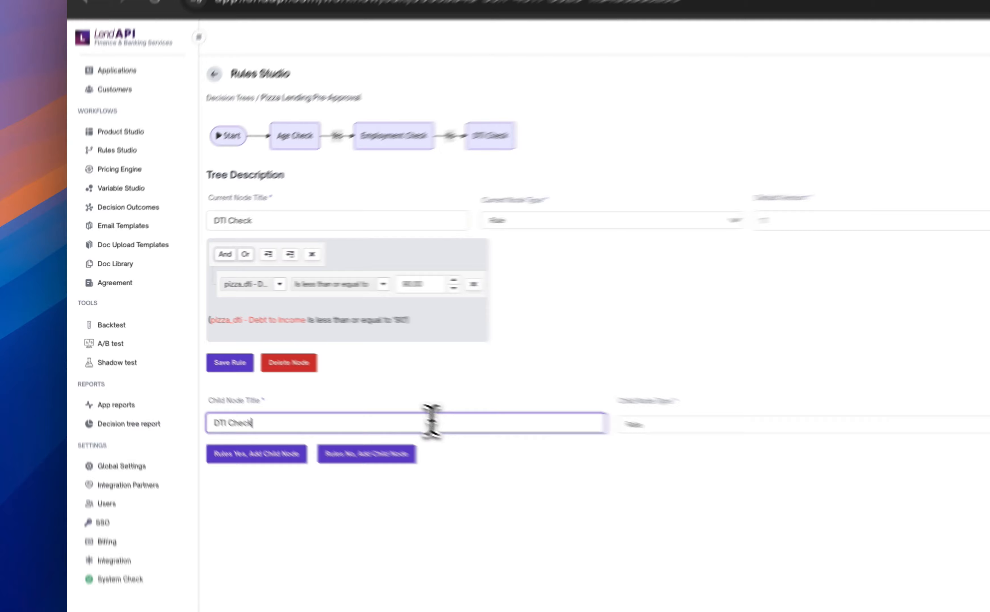
{"action": "left_click_drag", "start_coordinate": [293, 370], "coordinate": [140, 368]}
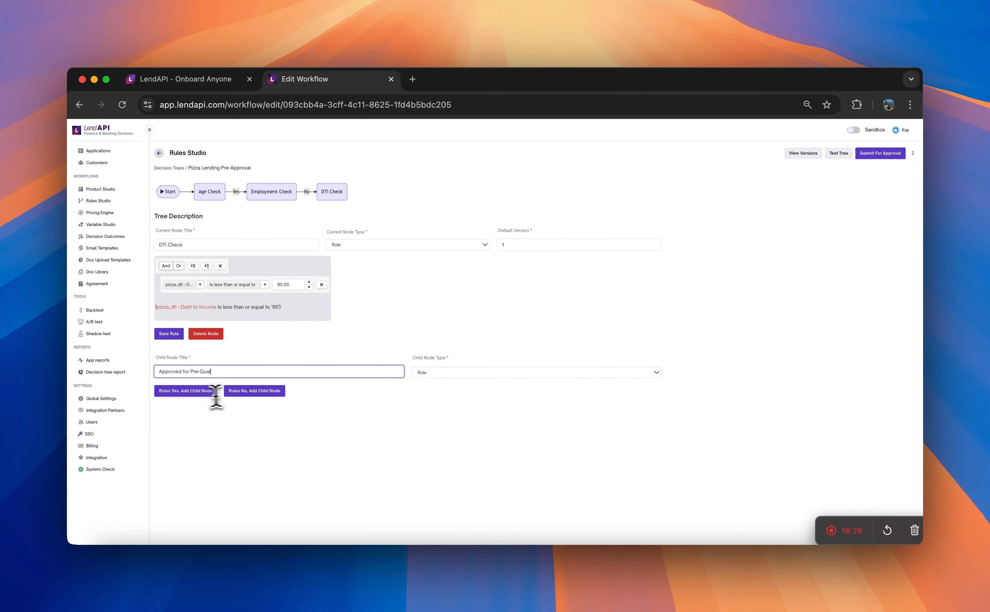
{"action": "left_click", "coordinate": [439, 373]}
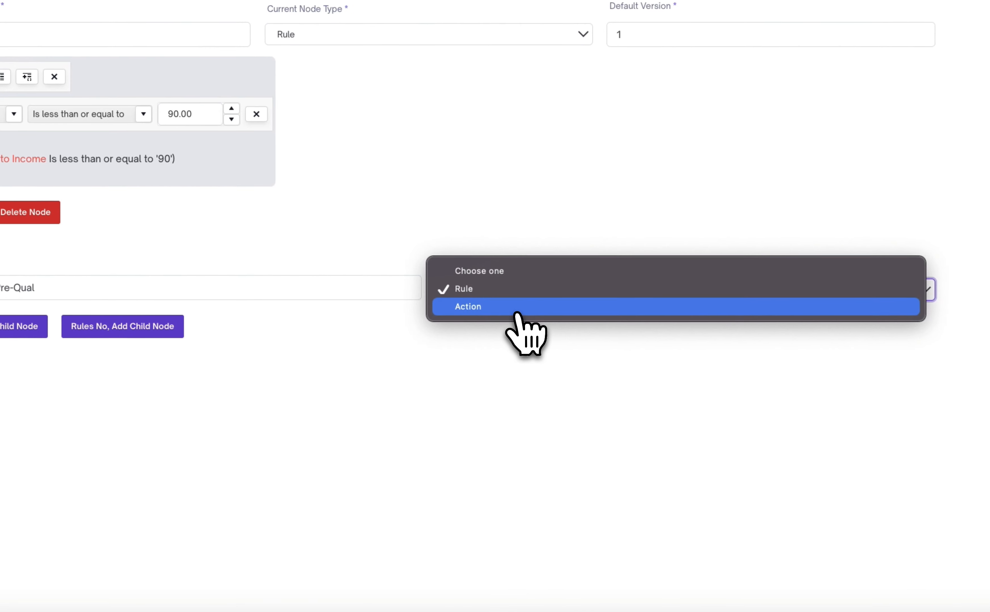
{"action": "left_click", "coordinate": [499, 323]}
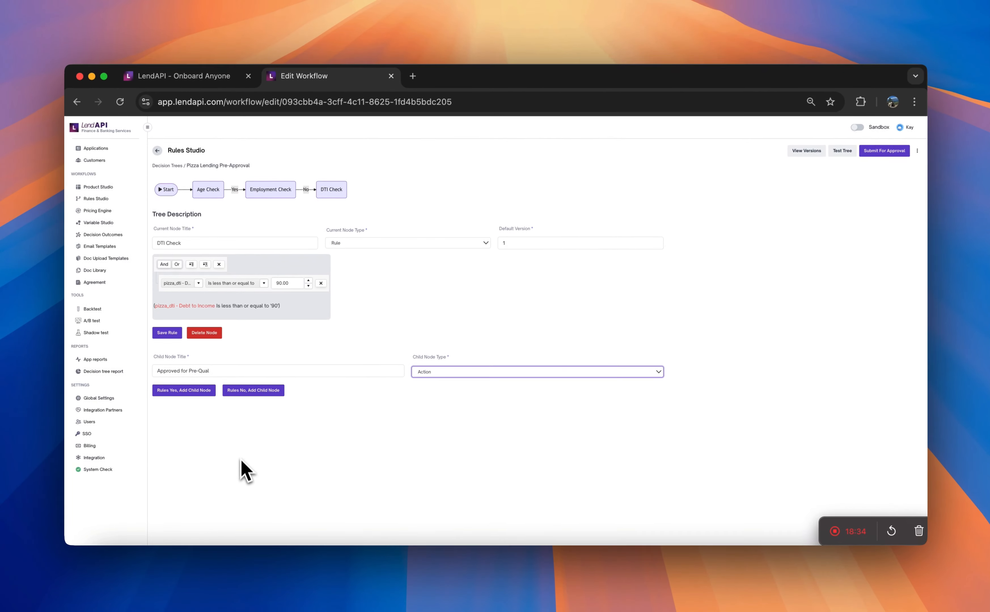
{"action": "left_click", "coordinate": [208, 390]}
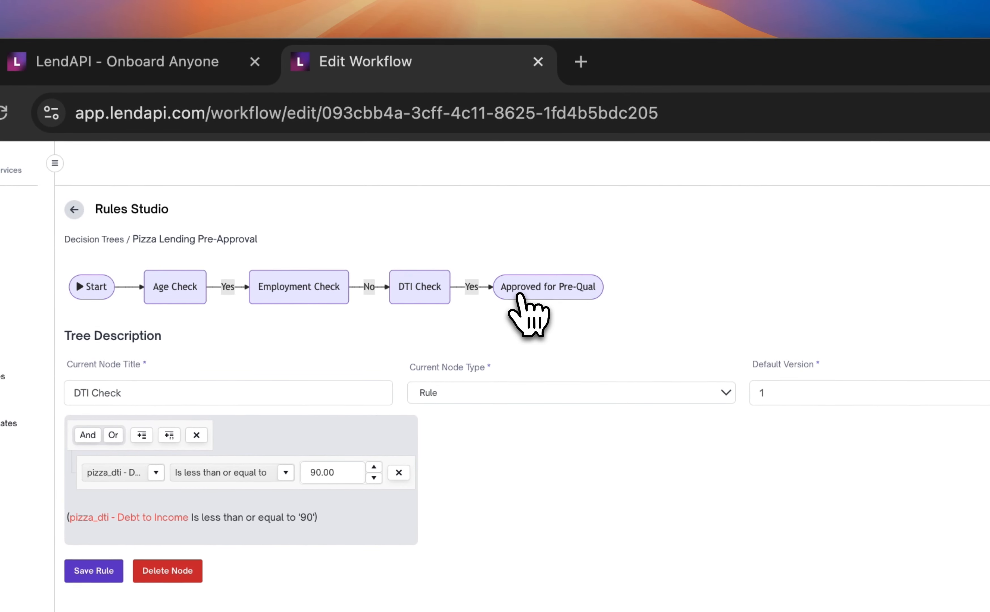
- Open the Approved for Pre-Qual node and set its action to Approve
{"action": "left_click", "coordinate": [520, 296]}
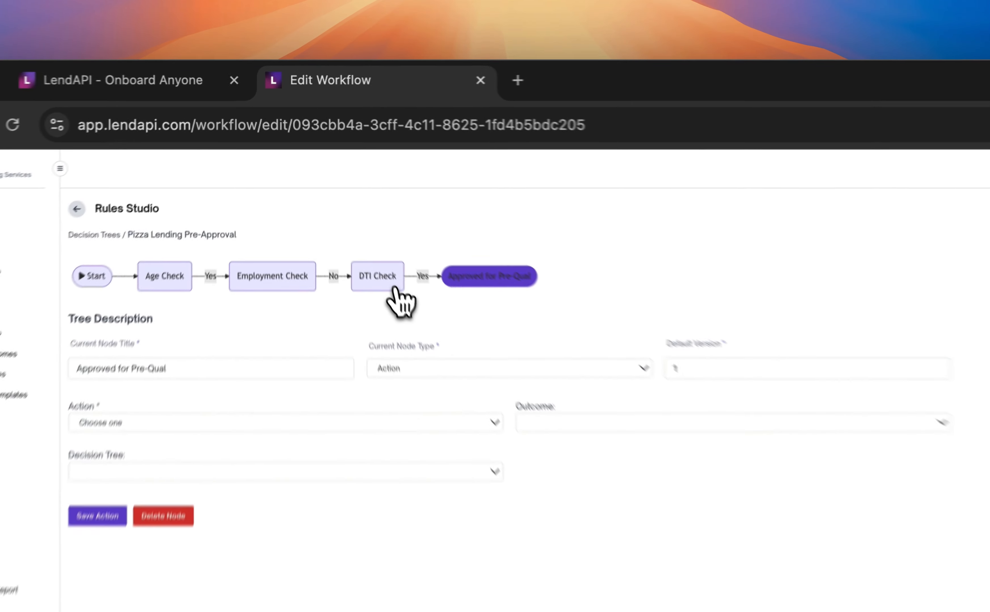
{"action": "left_click", "coordinate": [339, 197]}
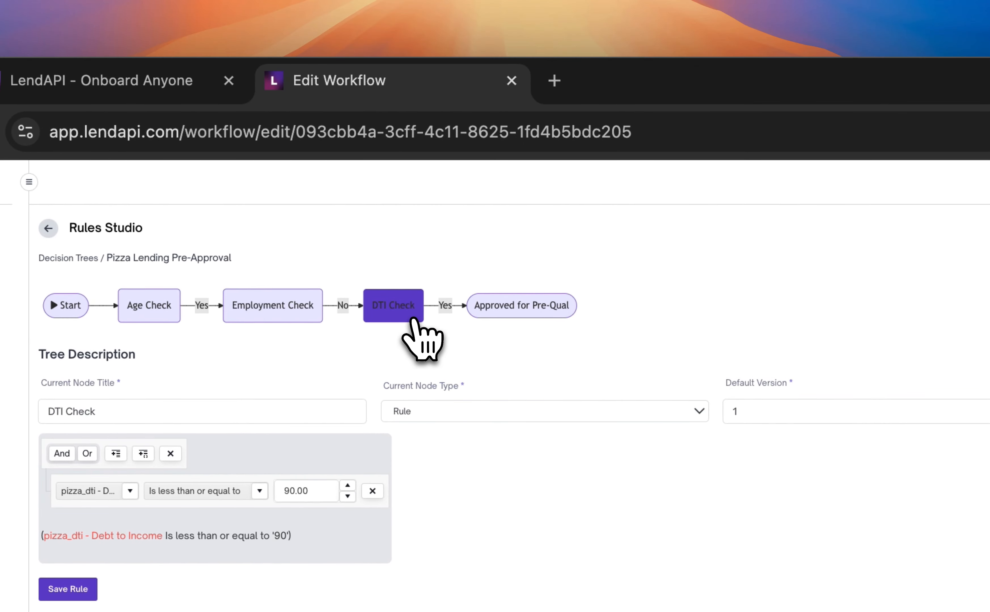
{"action": "left_click", "coordinate": [553, 306]}
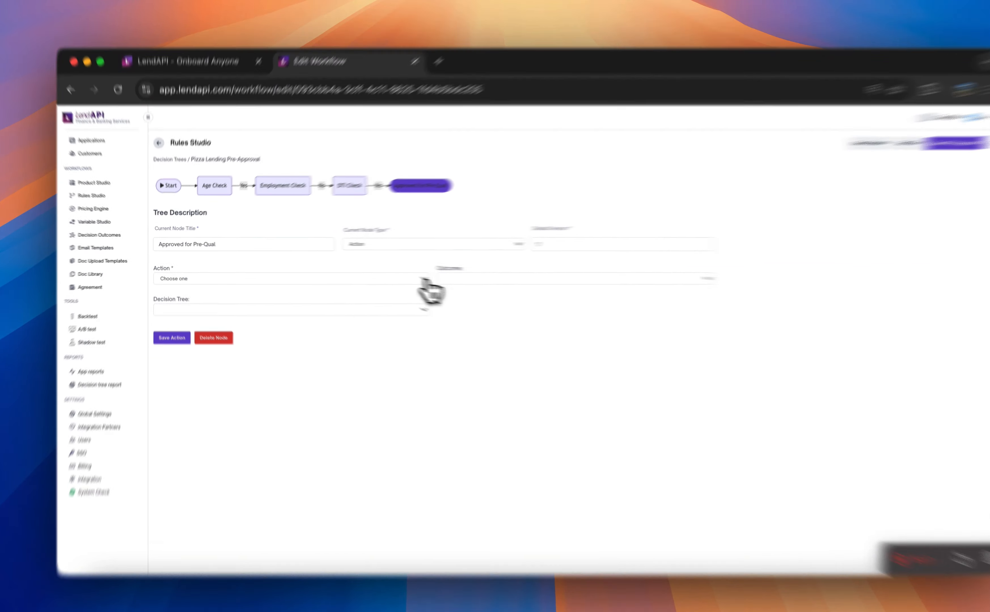
{"action": "left_click", "coordinate": [400, 276]}
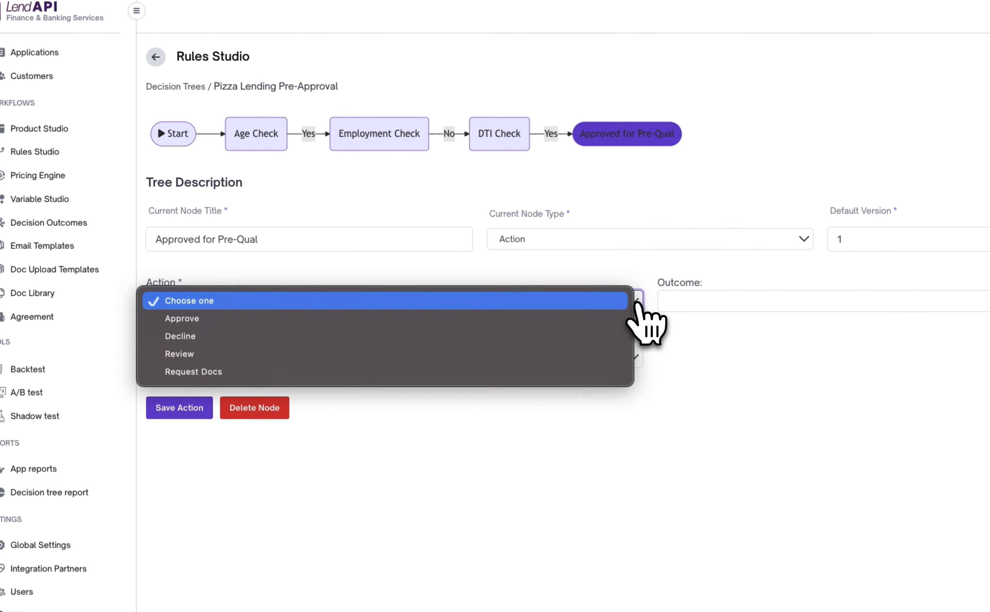
{"action": "left_click", "coordinate": [708, 349]}
{"action": "left_click", "coordinate": [290, 300]}
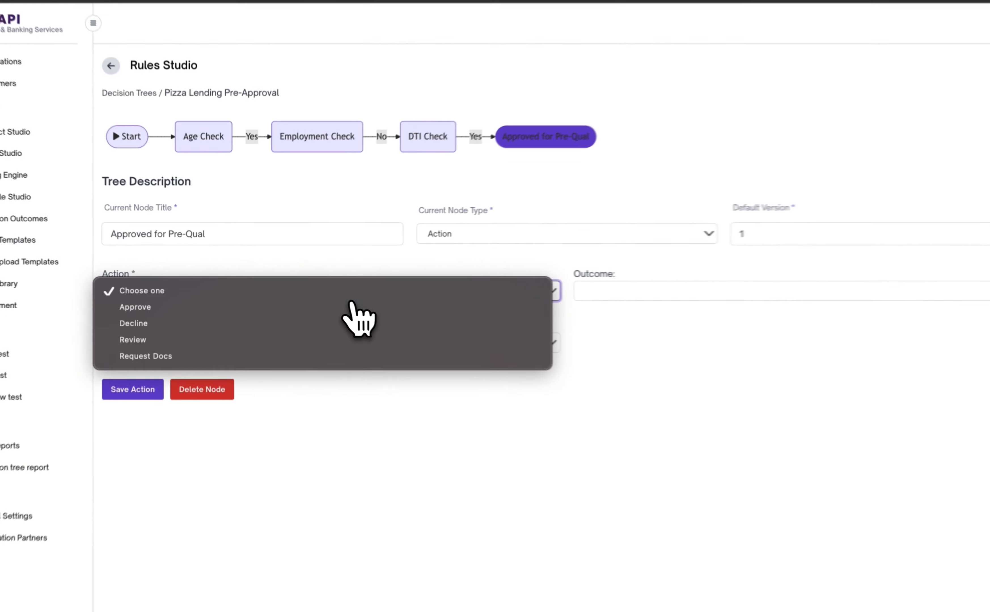
{"action": "left_click", "coordinate": [294, 285]}
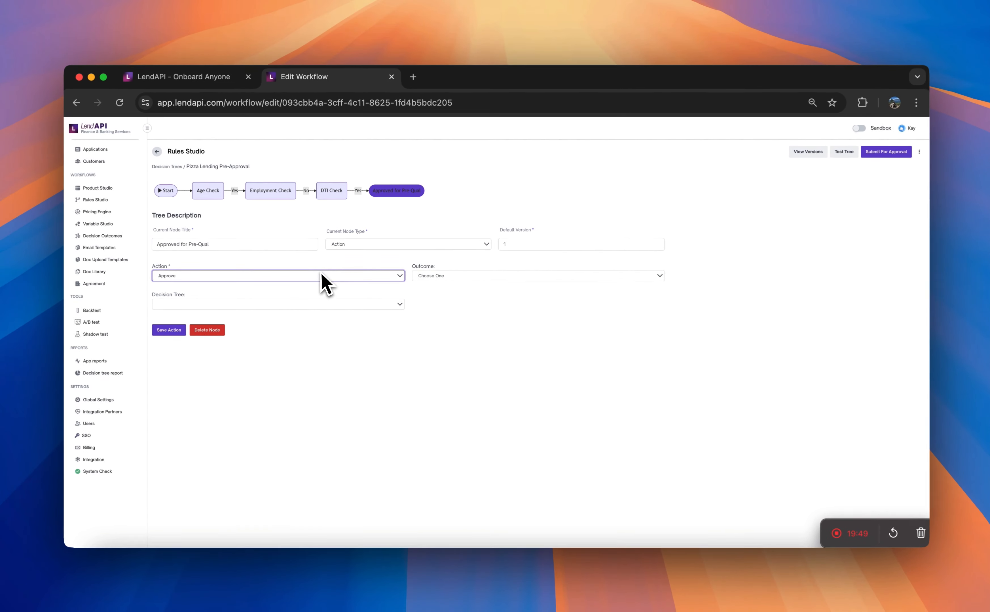
- Set the Approved for Pre-Qual node's outcome to Pizza Pre-Approval and save the action
{"action": "left_click", "coordinate": [463, 276]}
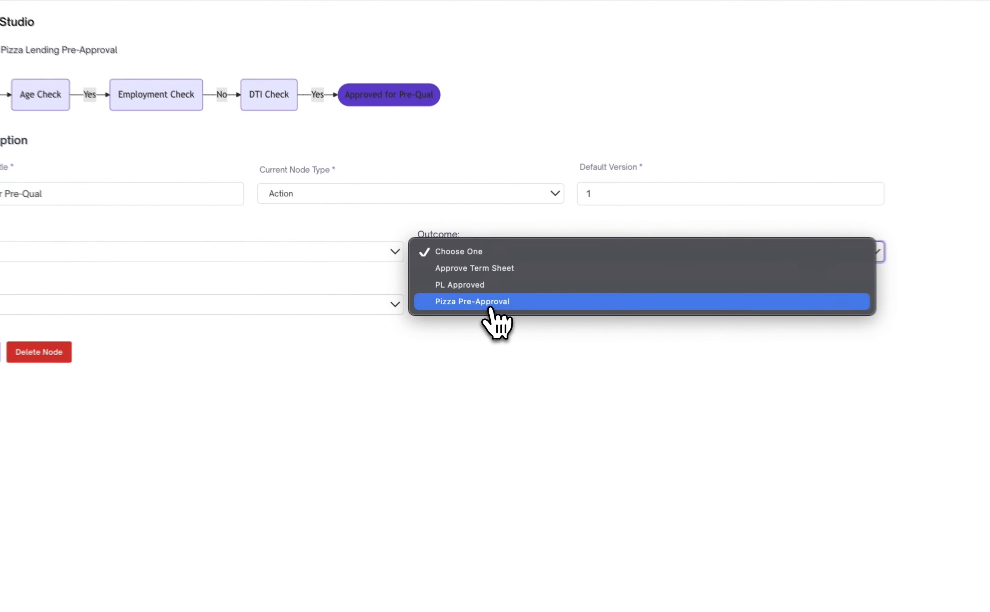
{"action": "left_click", "coordinate": [451, 303]}
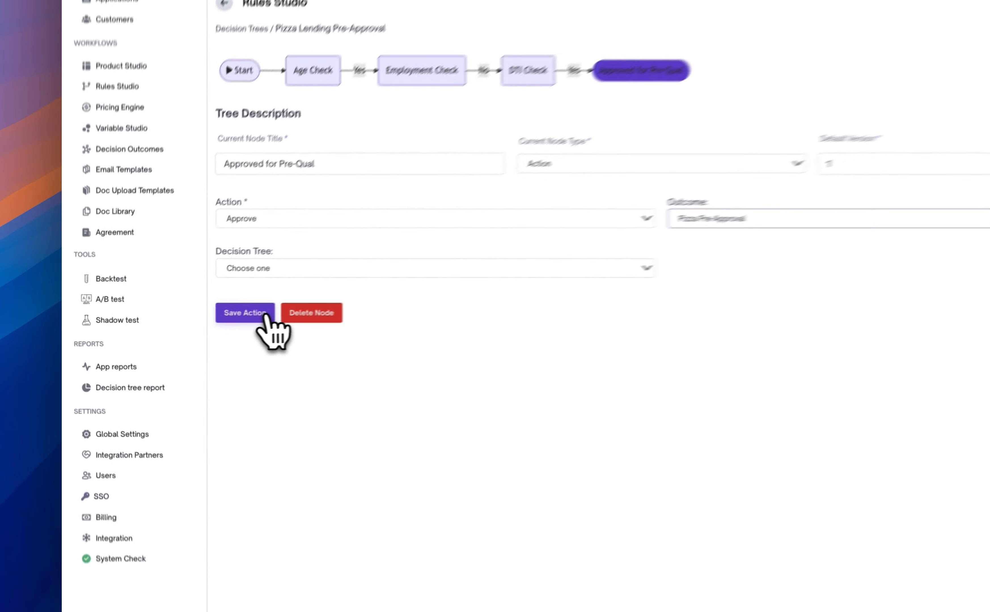
{"action": "left_click", "coordinate": [182, 330]}
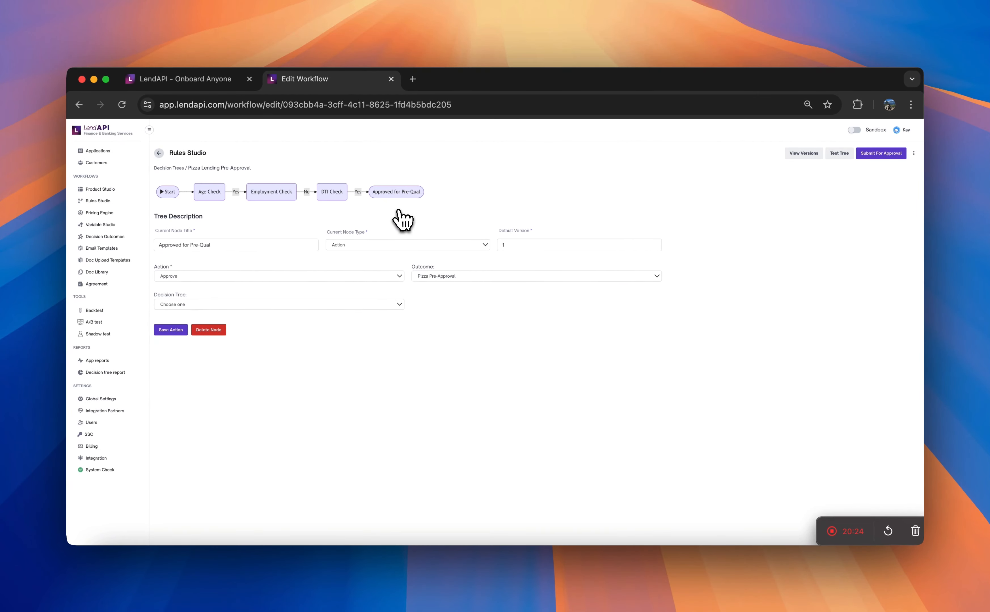
- Reopen the Approved for Pre-Qual node and check the available decision trees without selecting one
{"action": "left_click", "coordinate": [412, 194]}
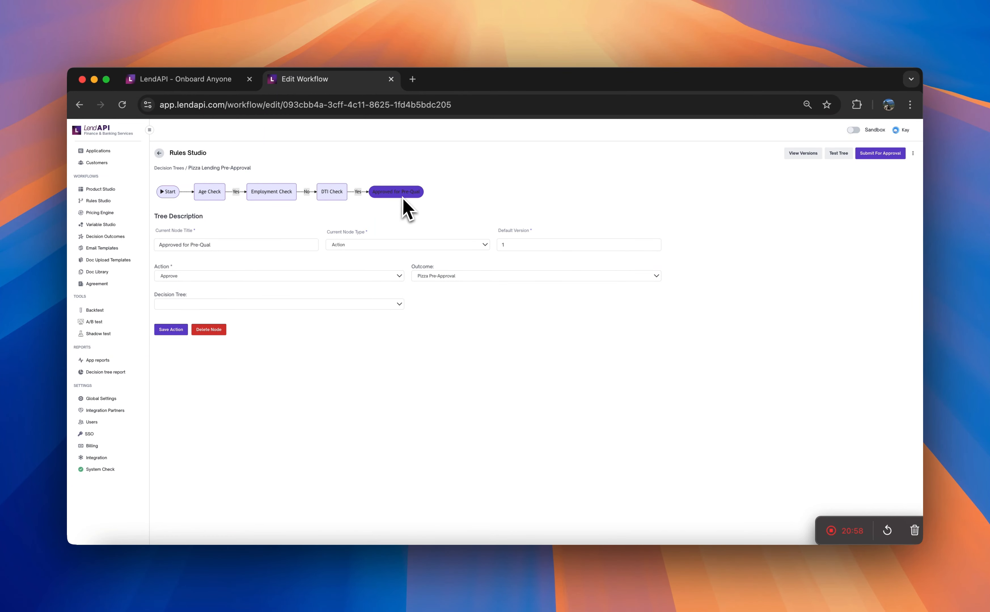
{"action": "left_click", "coordinate": [370, 304]}
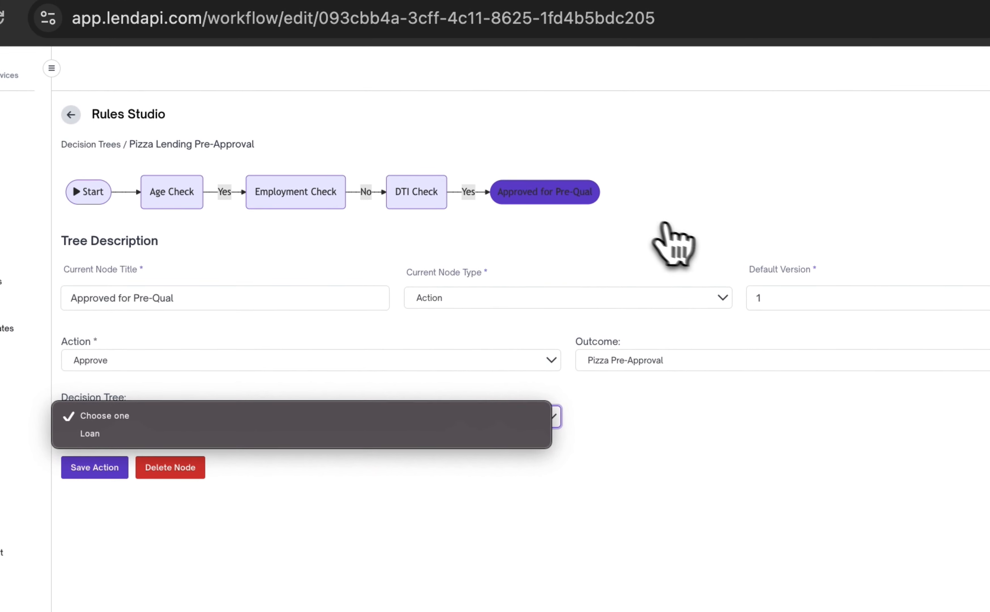
{"action": "left_click", "coordinate": [663, 224]}
{"action": "left_click", "coordinate": [325, 417]}
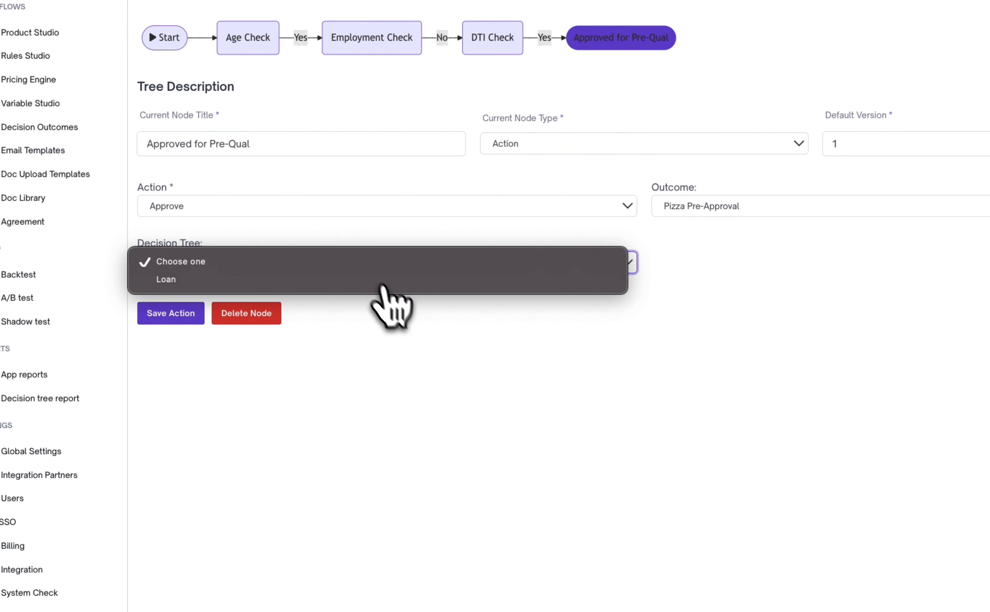
{"action": "left_click", "coordinate": [471, 345]}
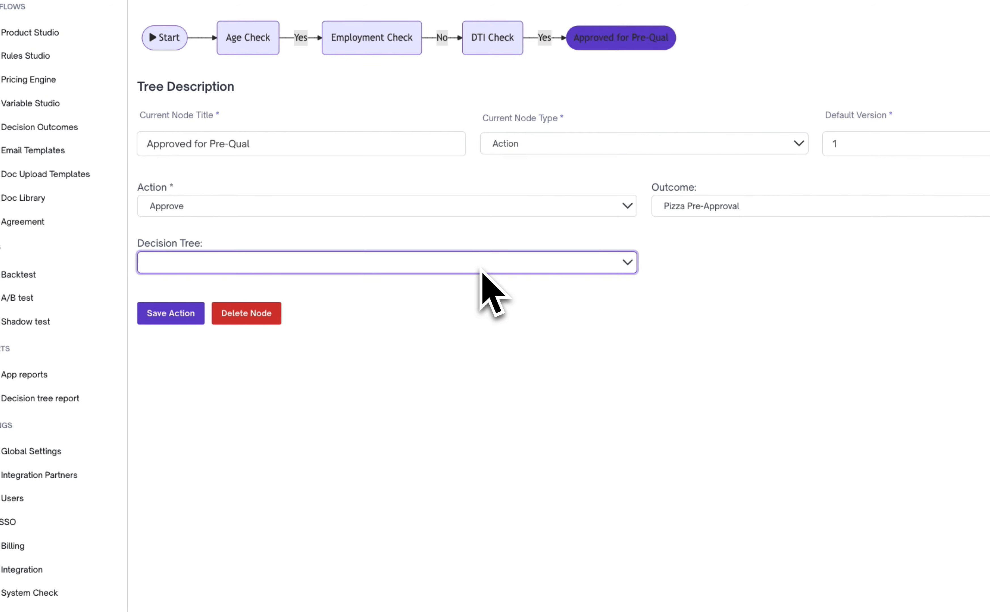
{"action": "left_click", "coordinate": [640, 365]}
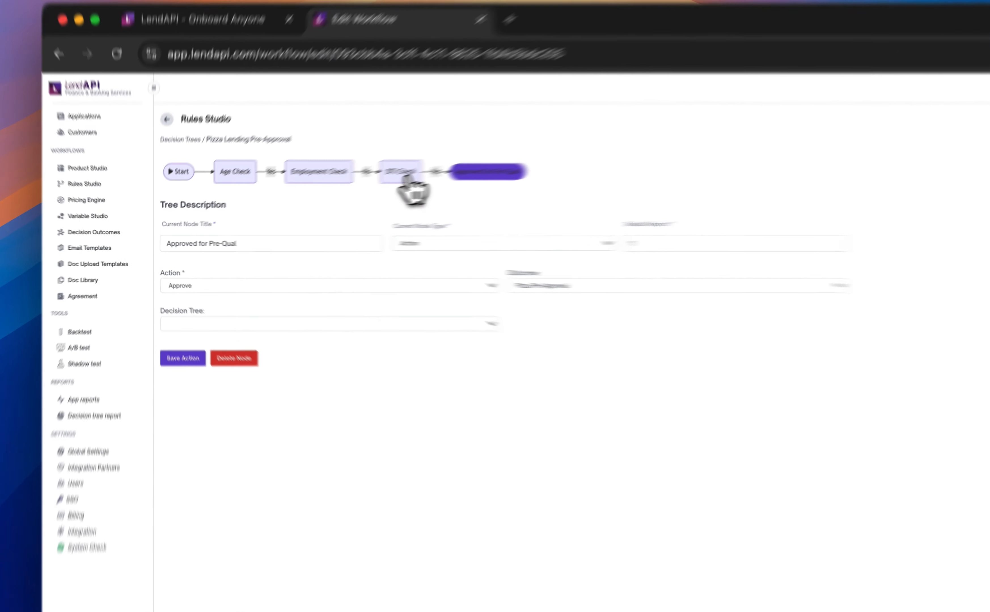
- Add an Action child node titled Decline to the No branch of DTI Check
{"action": "left_click", "coordinate": [336, 195]}
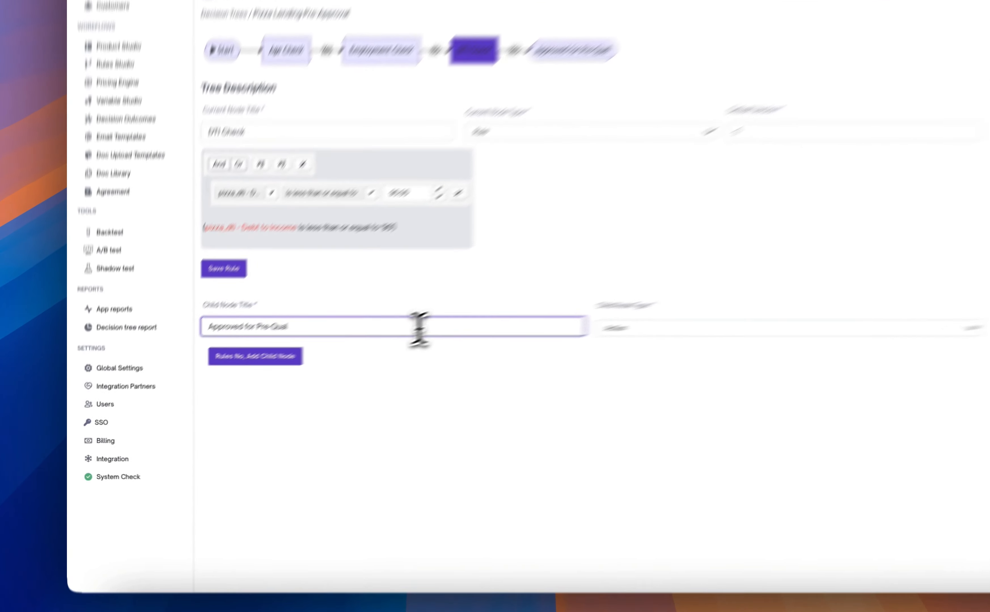
{"action": "left_click_drag", "start_coordinate": [300, 372], "coordinate": [90, 366]}
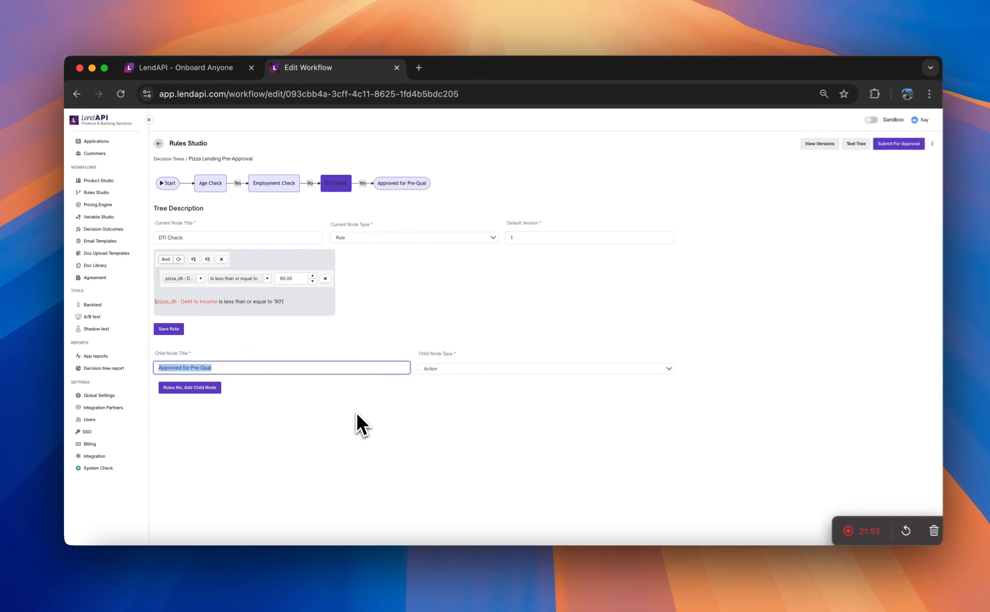
{"action": "type", "text": "Dec"}
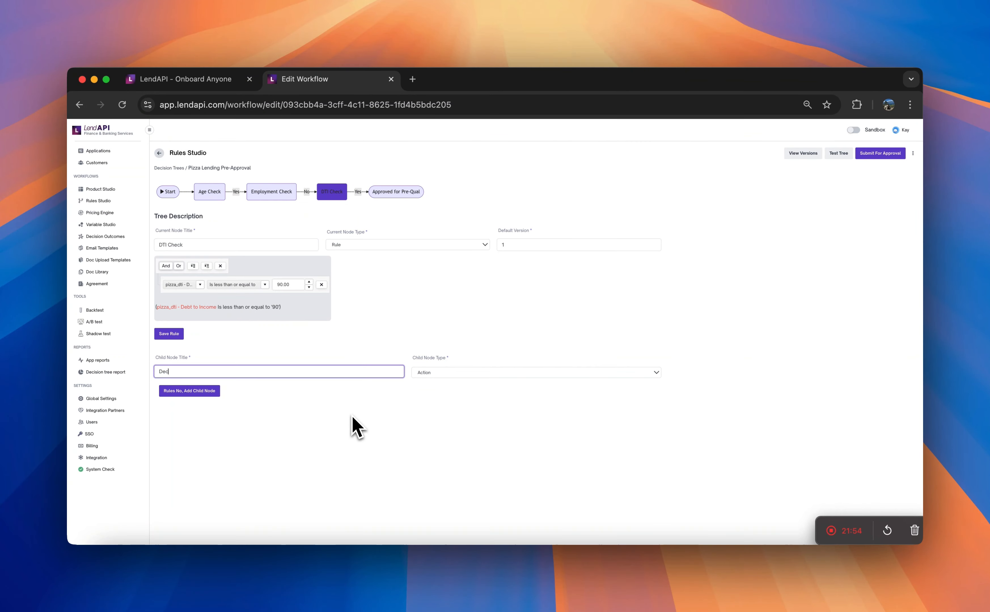
{"action": "type", "text": "line"}
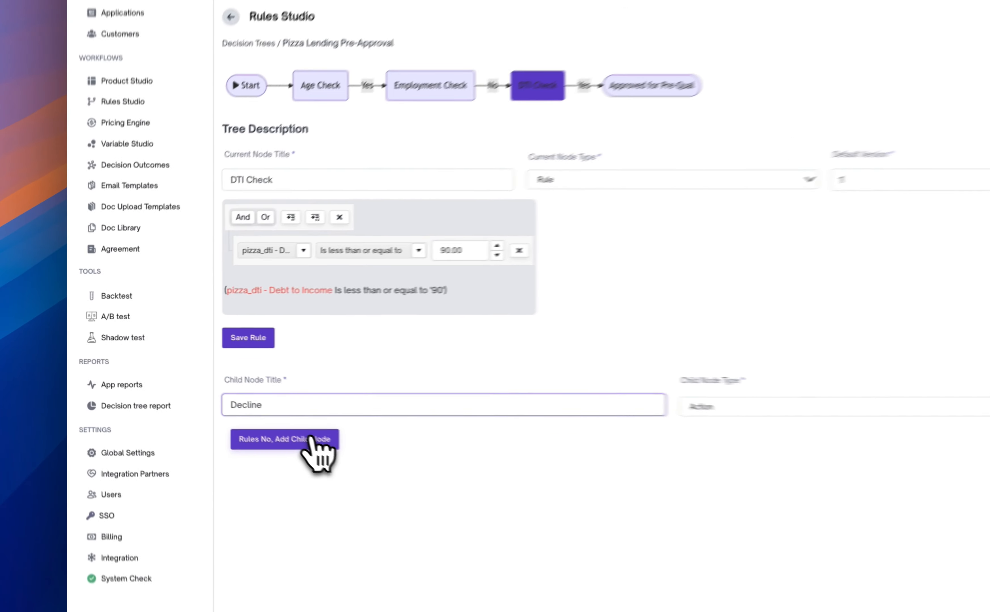
{"action": "left_click", "coordinate": [204, 394]}
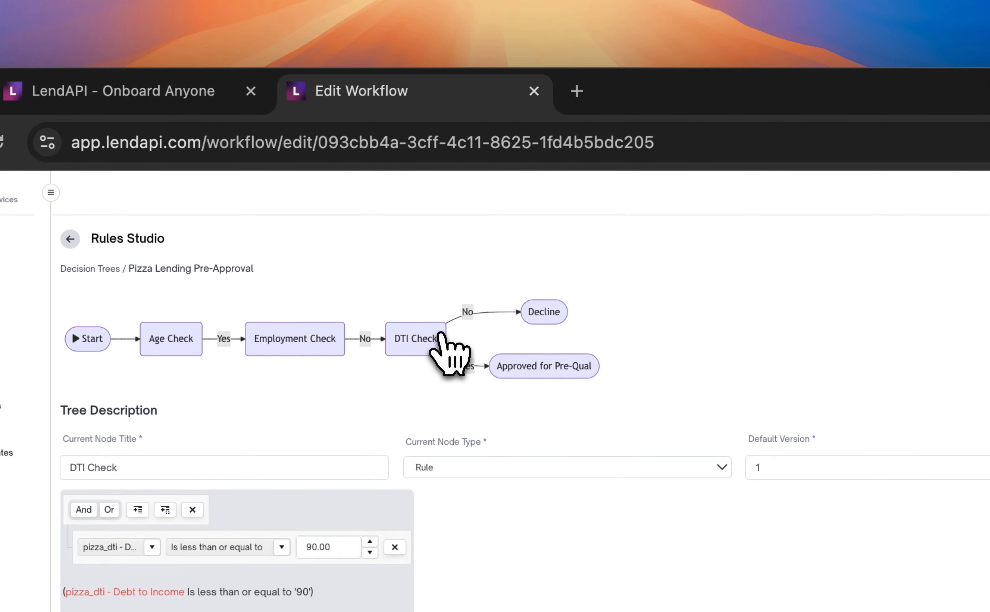
- Set the Decline node's action to Decline with the outcome Pizza Decline, and save the action
{"action": "left_click", "coordinate": [547, 311]}
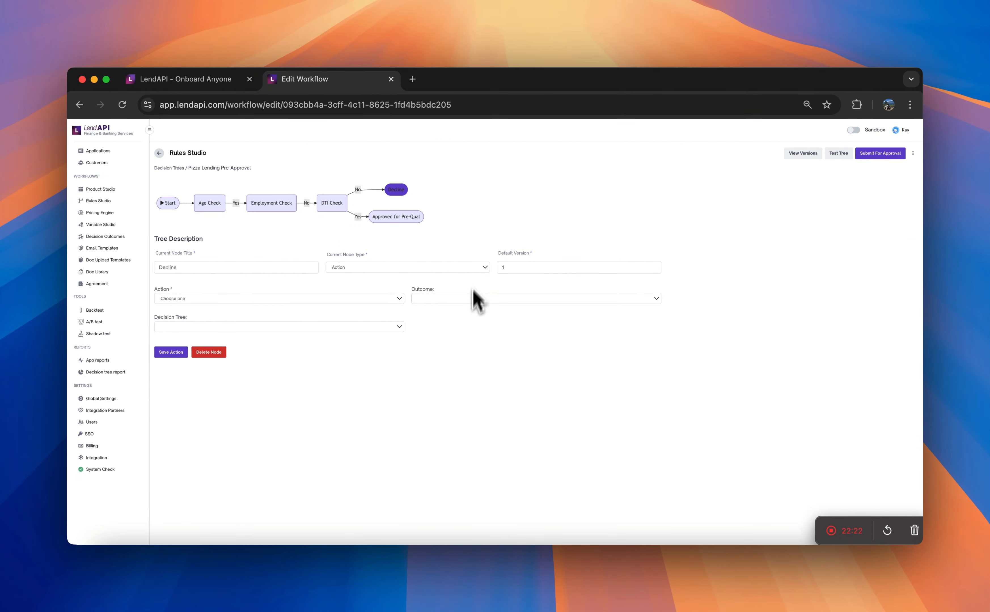
{"action": "left_click", "coordinate": [392, 299]}
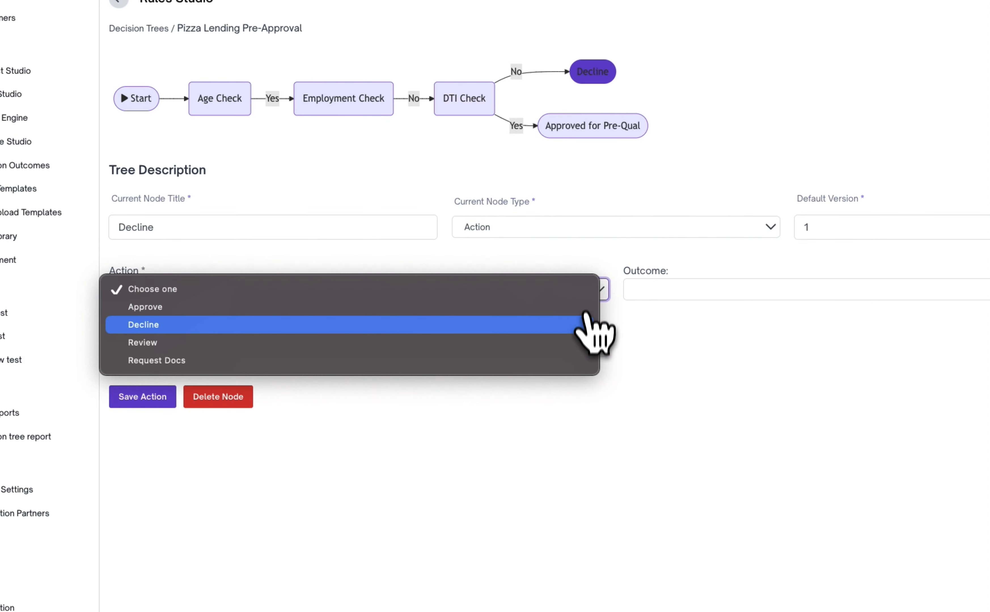
{"action": "left_click", "coordinate": [586, 330]}
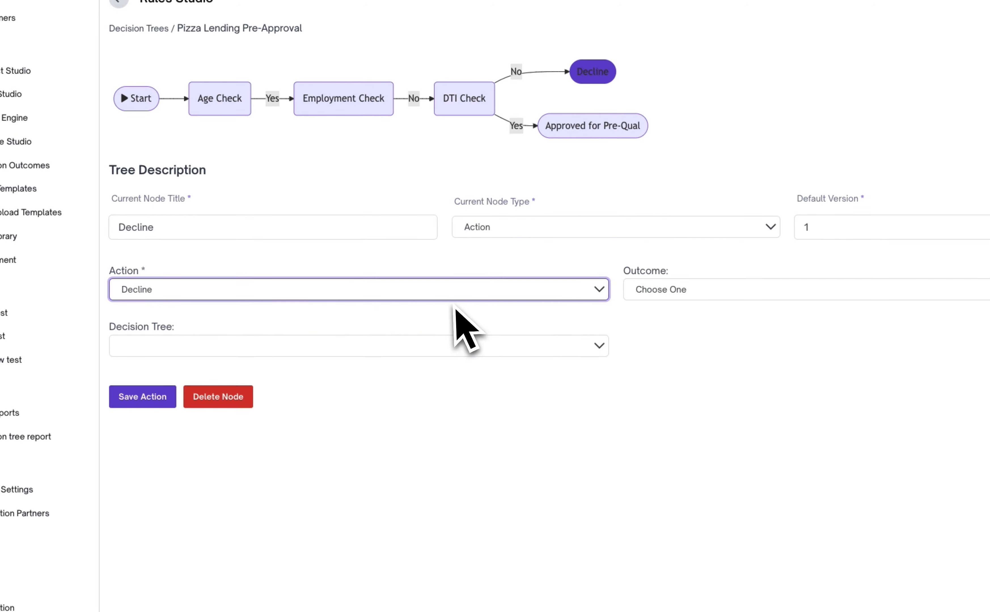
{"action": "left_click", "coordinate": [738, 289]}
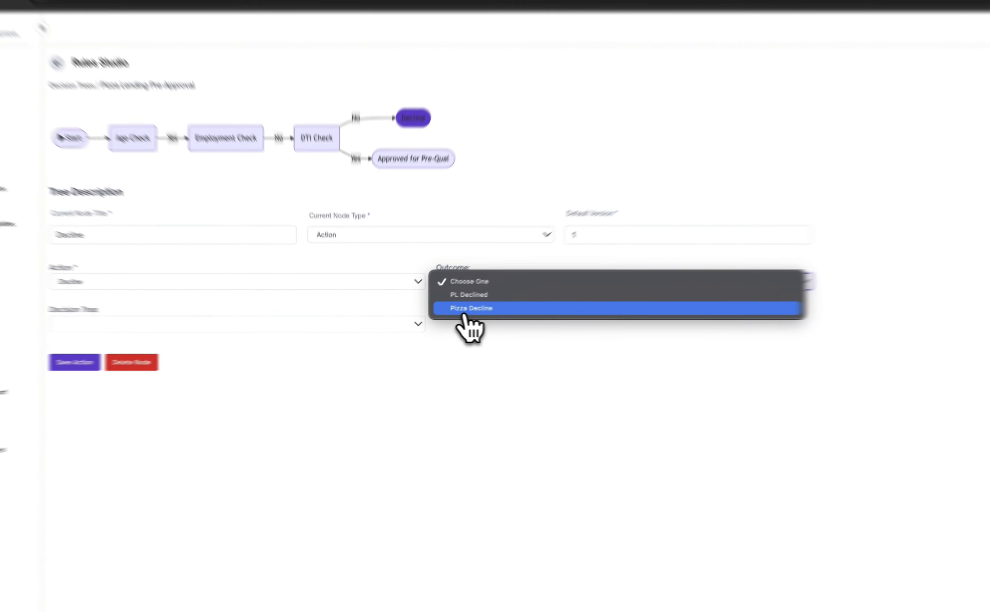
{"action": "left_click", "coordinate": [464, 313]}
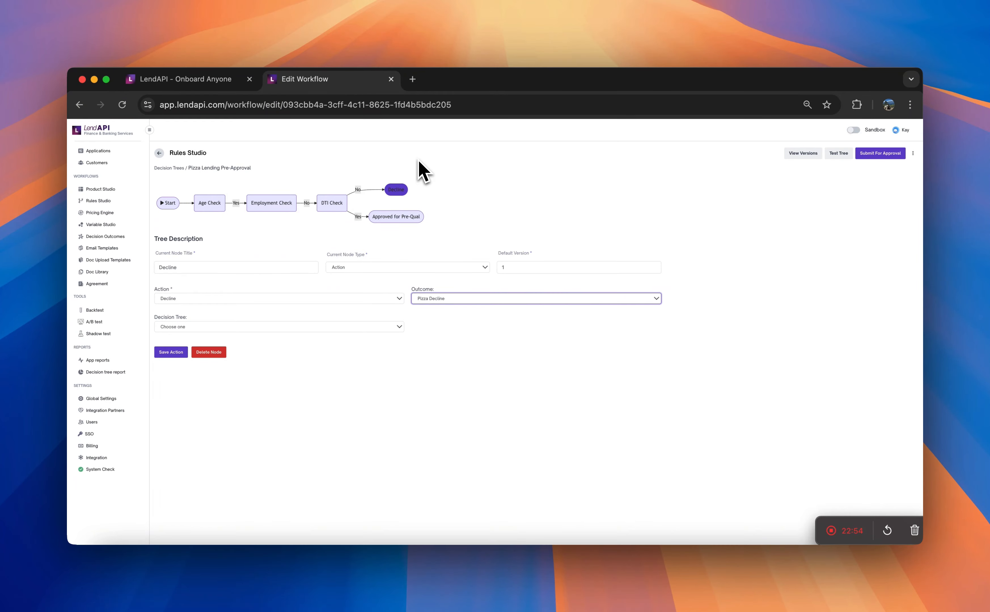
{"action": "left_click", "coordinate": [177, 354]}
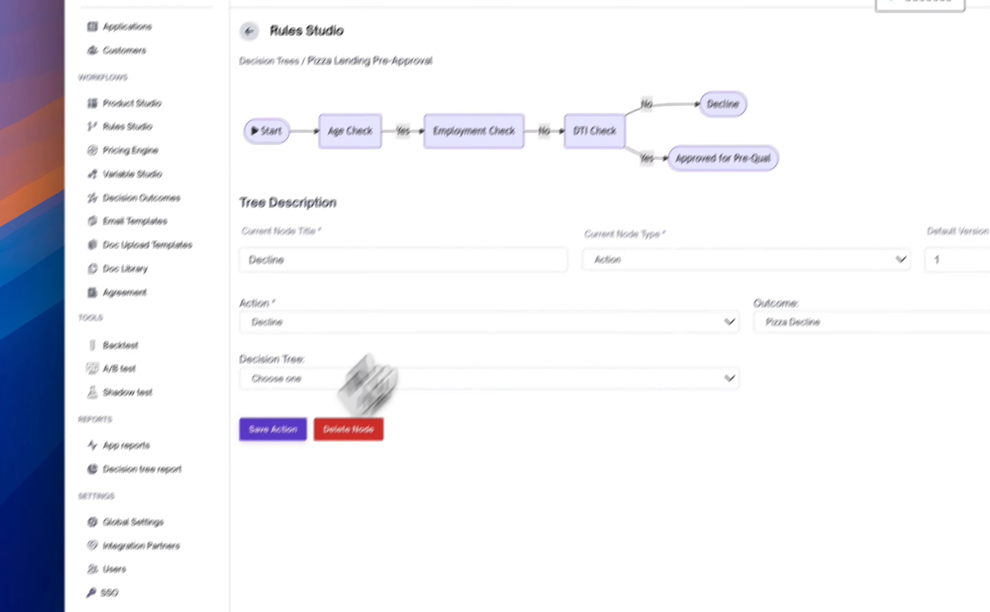
- Review the settings of the DTI Check node, its child action nodes and the Employment Check node
{"action": "left_click", "coordinate": [583, 263]}
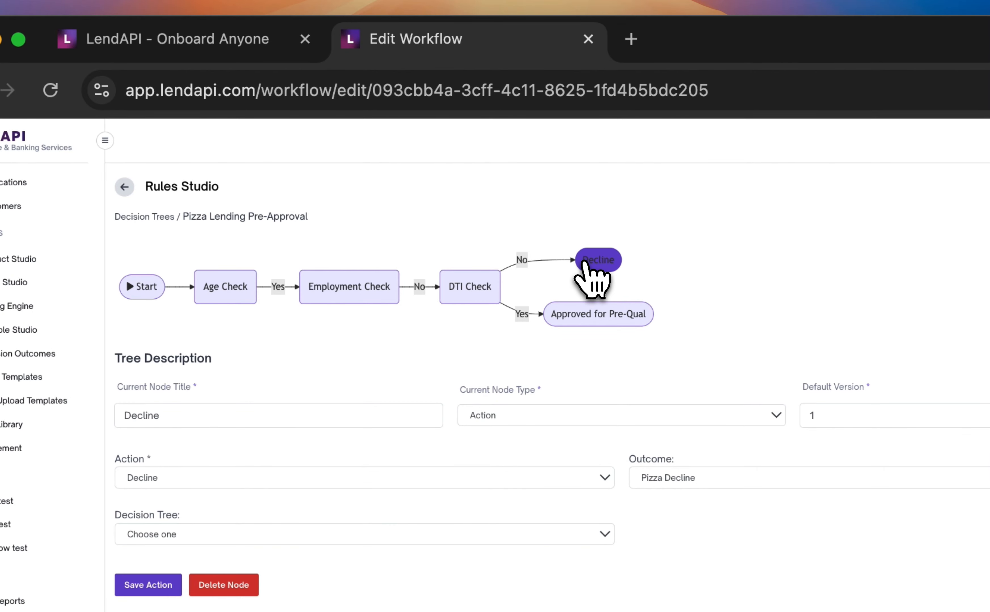
{"action": "left_click", "coordinate": [597, 301]}
{"action": "left_click", "coordinate": [469, 296]}
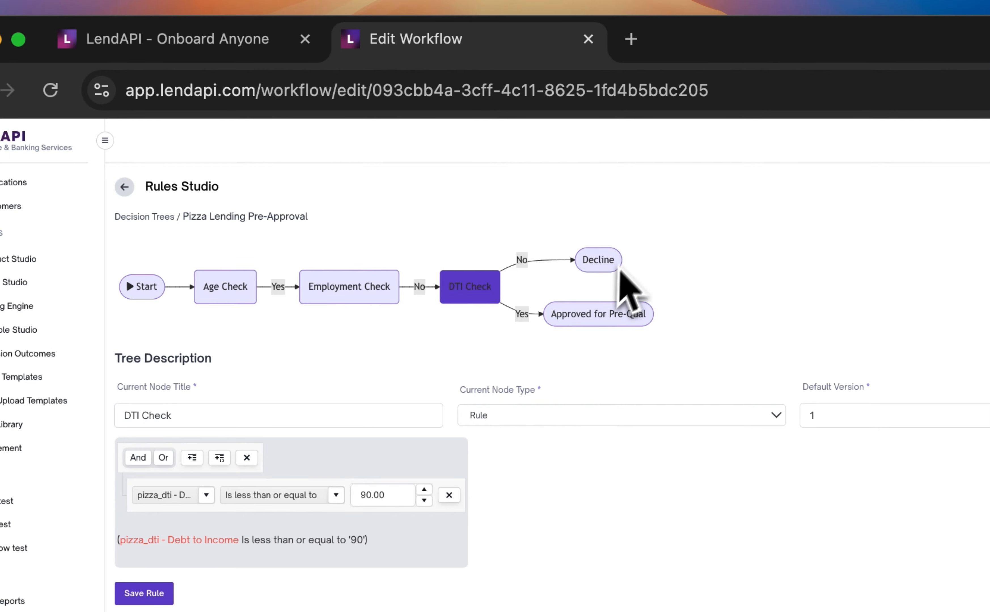
{"action": "left_click", "coordinate": [607, 258]}
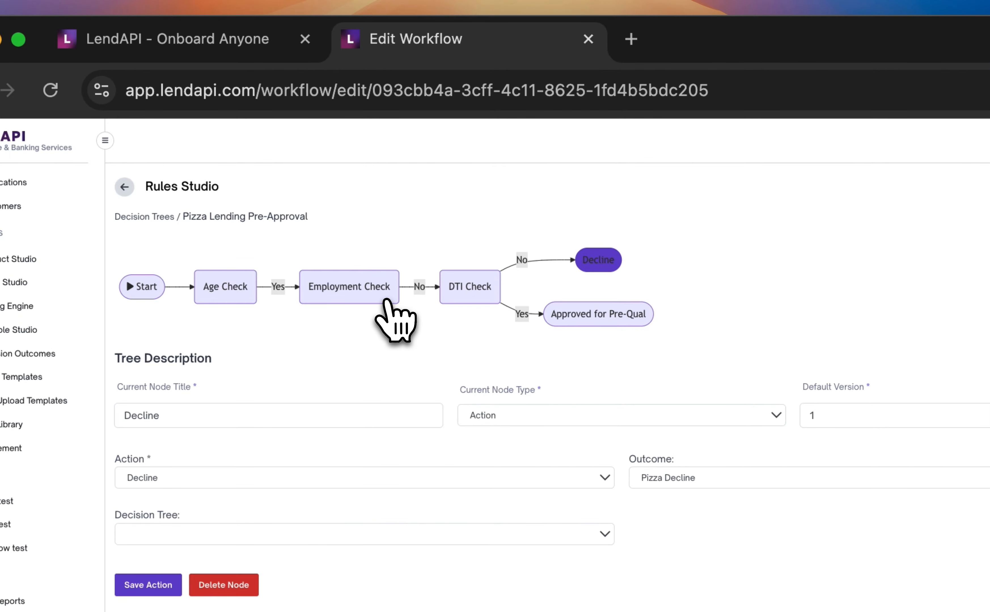
{"action": "left_click", "coordinate": [397, 296]}
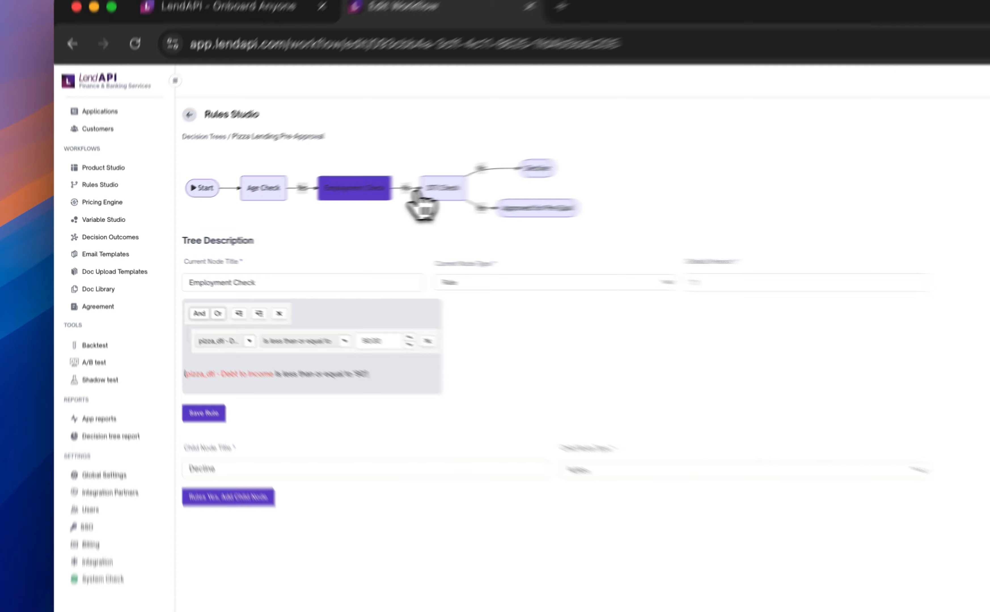
- Change the Employment Check rule to pizza_employment - Employment Type Contains unemployed, and save the rule
{"action": "left_click", "coordinate": [331, 203]}
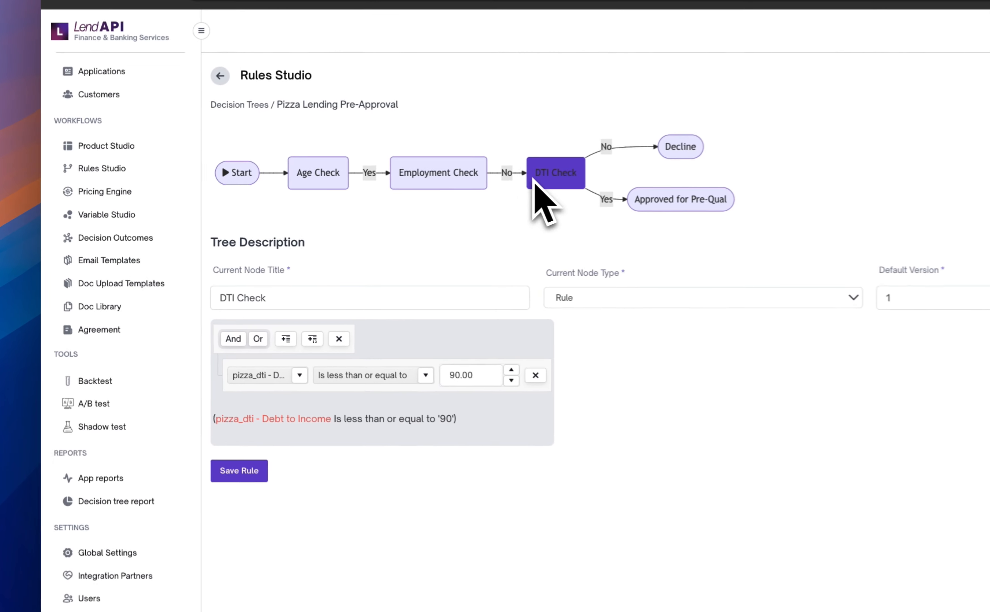
{"action": "left_click", "coordinate": [393, 190]}
{"action": "left_click", "coordinate": [485, 180]}
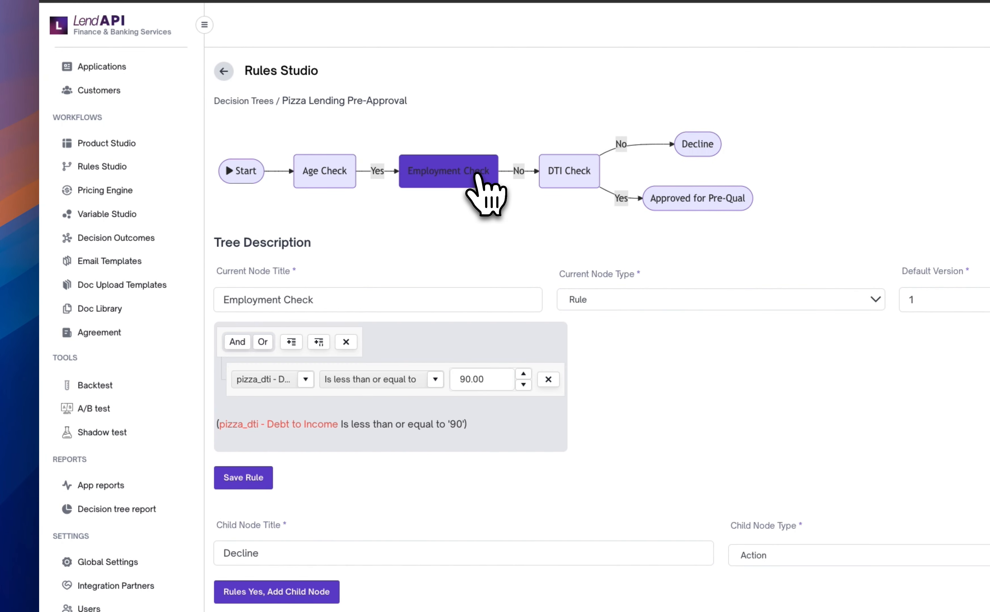
{"action": "left_click", "coordinate": [304, 384]}
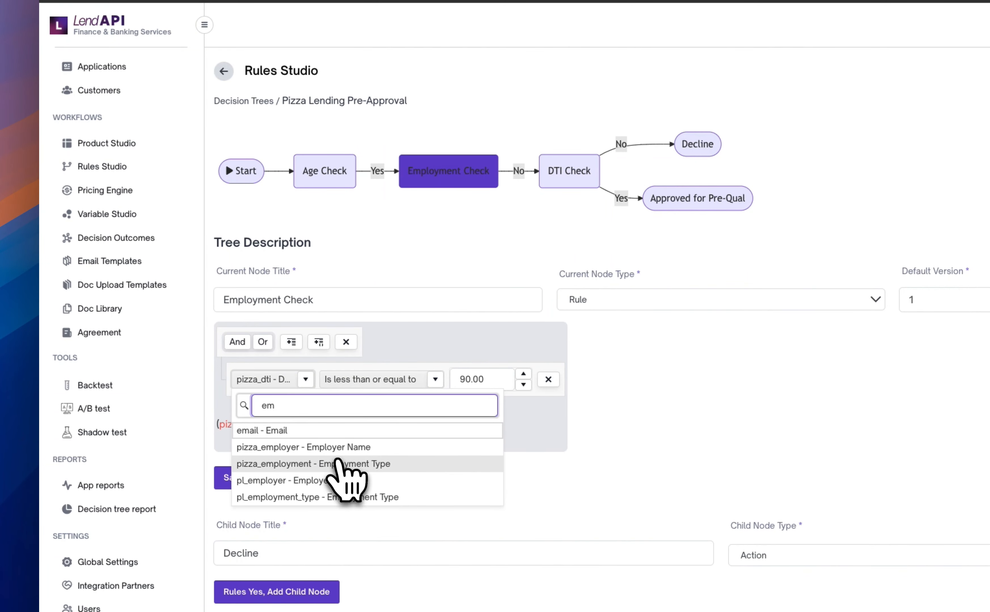
{"action": "left_click", "coordinate": [389, 464]}
{"action": "left_click", "coordinate": [431, 379]}
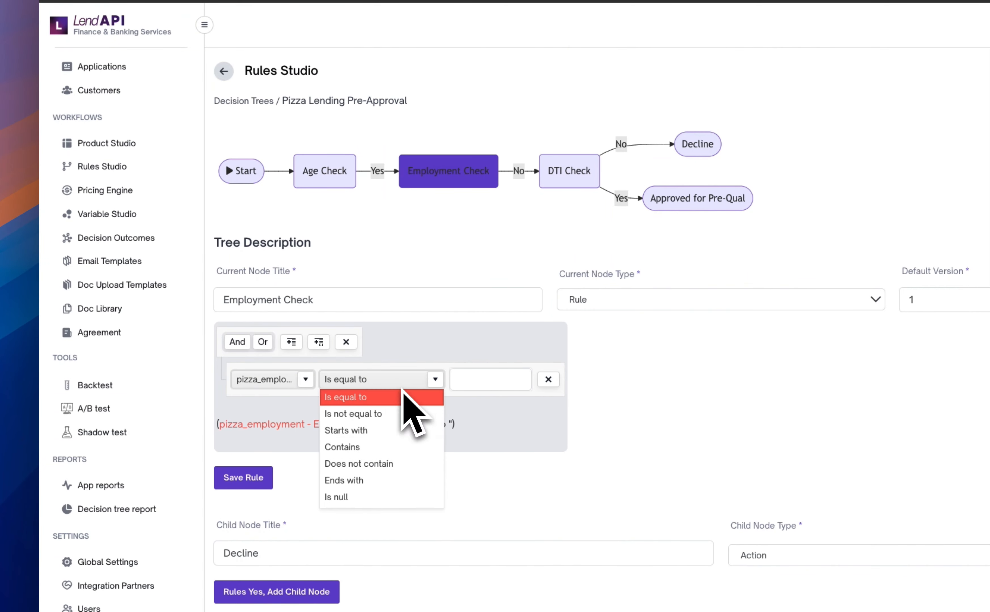
{"action": "left_click", "coordinate": [402, 445]}
{"action": "left_click", "coordinate": [473, 380]}
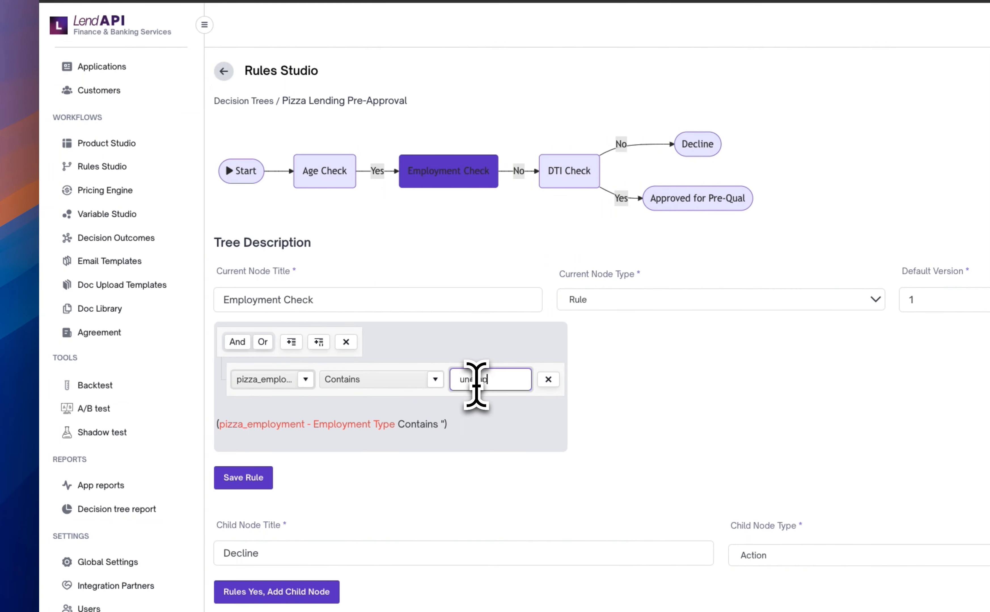
{"action": "type", "text": "unemployed"}
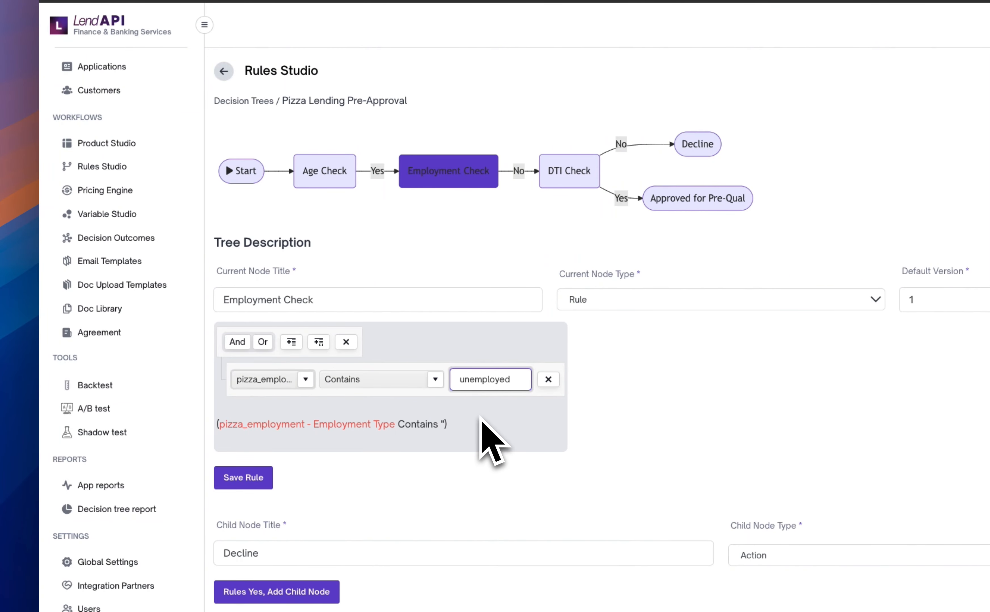
{"action": "left_click", "coordinate": [267, 483]}
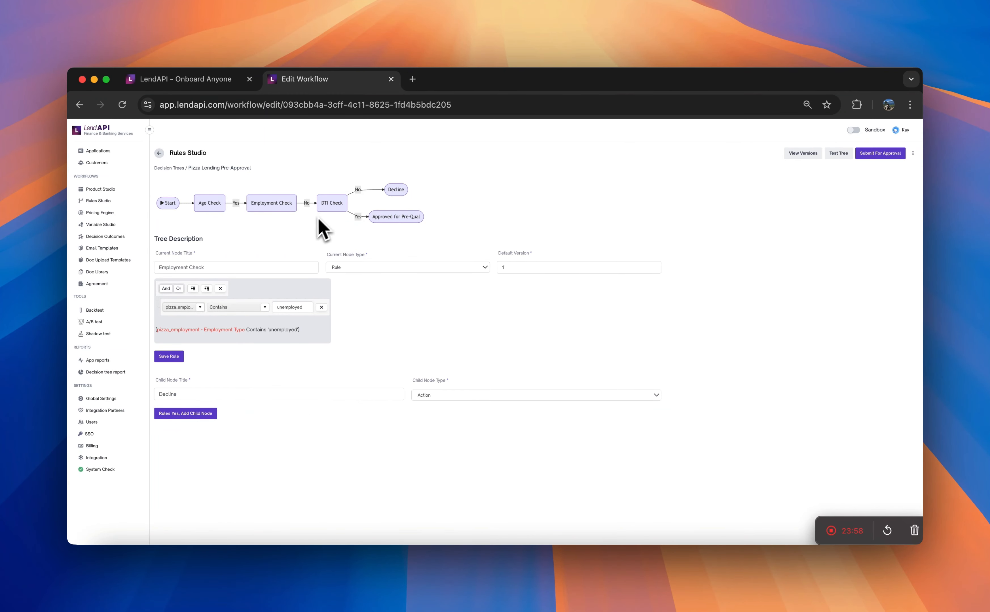
- Add an Action child node titled Decline to the Yes branch of Employment Check
{"action": "left_click", "coordinate": [193, 416]}
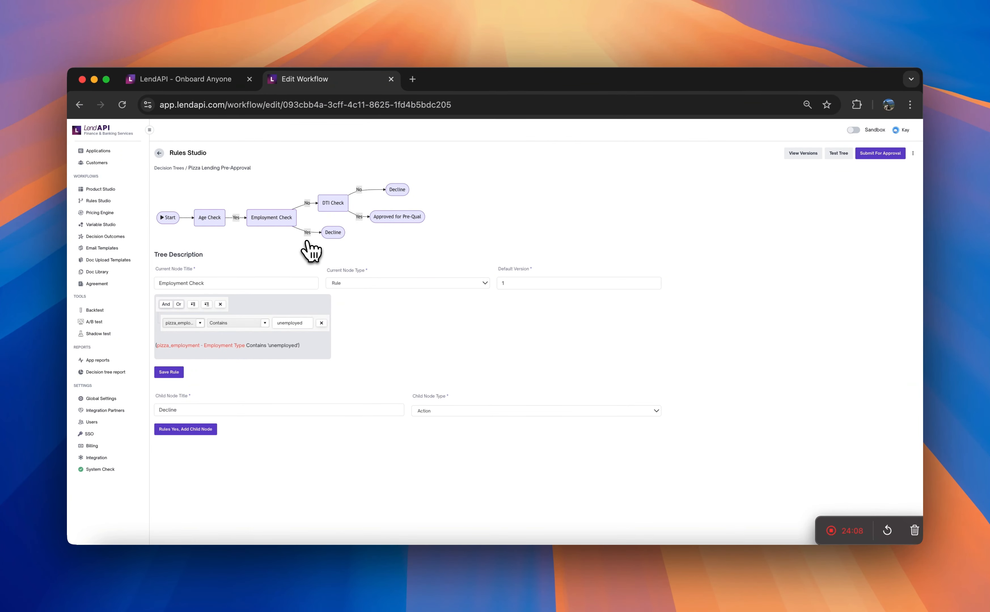
{"action": "left_click", "coordinate": [333, 234]}
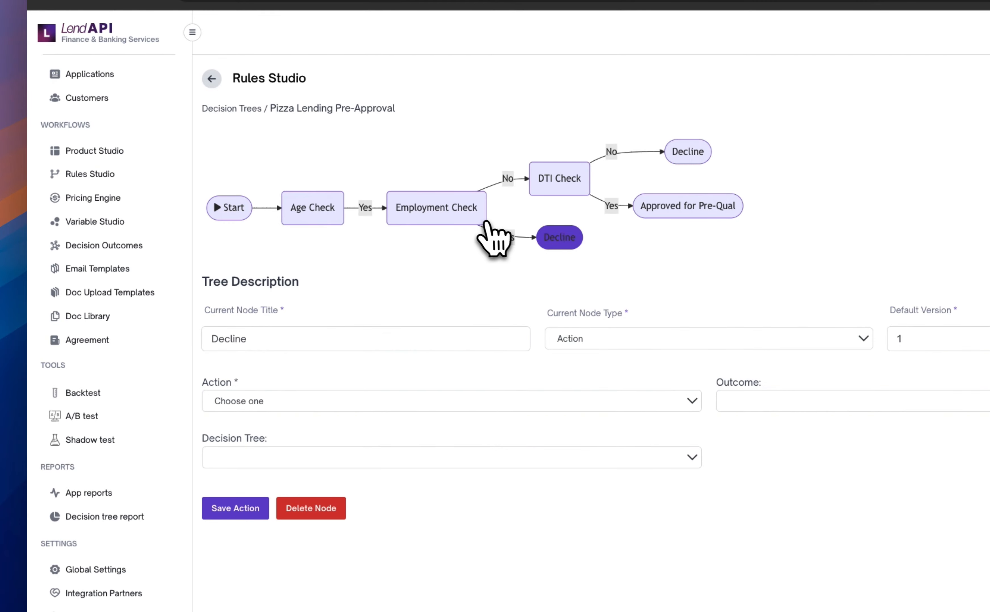
{"action": "left_click", "coordinate": [483, 221]}
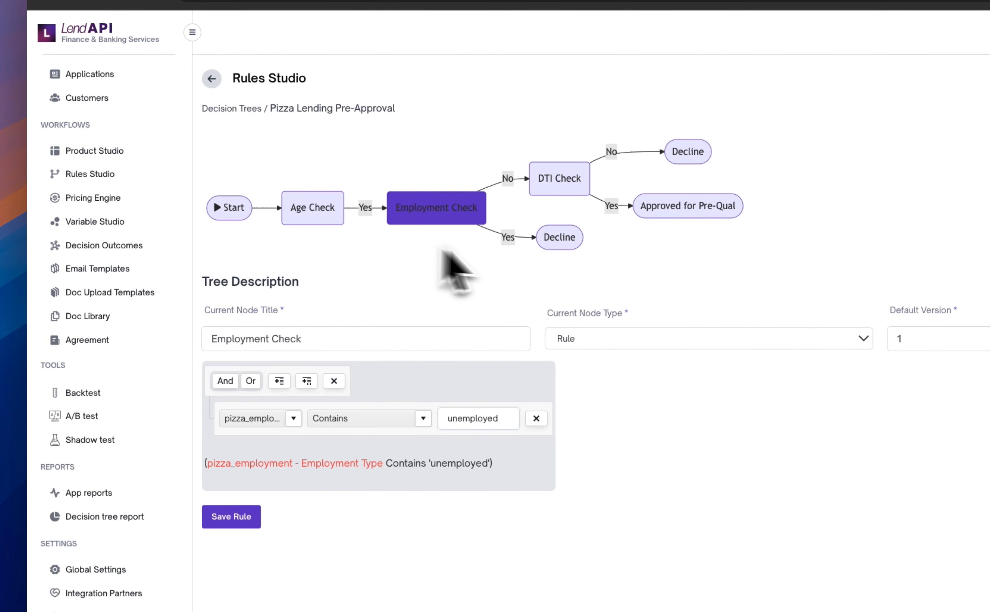
- Set the action of Employment Check's Decline node to Decline with the outcome Pizza Decline, and save the action
{"action": "left_click", "coordinate": [557, 240]}
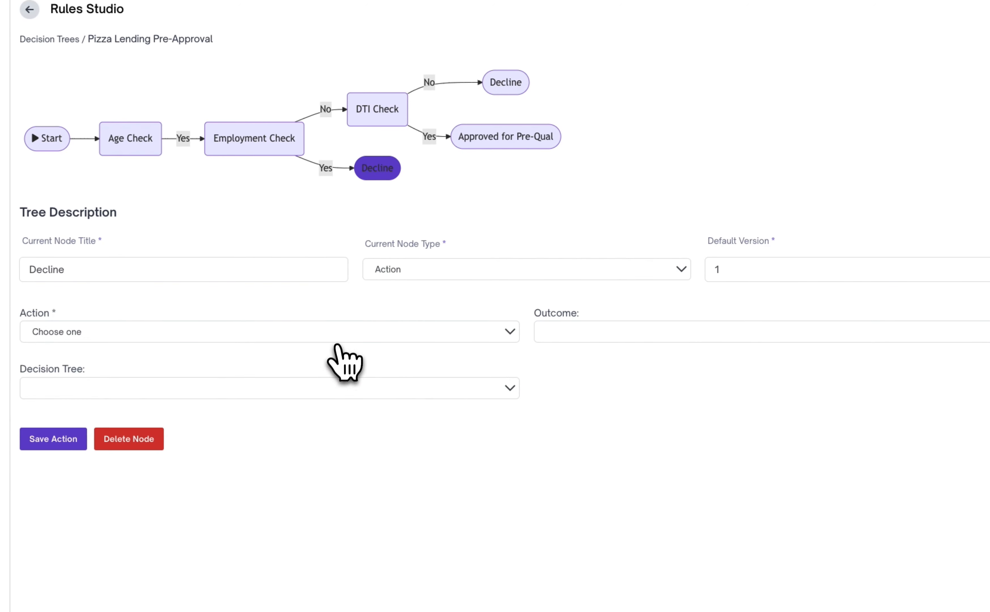
{"action": "left_click", "coordinate": [336, 343]}
{"action": "left_click", "coordinate": [343, 368]}
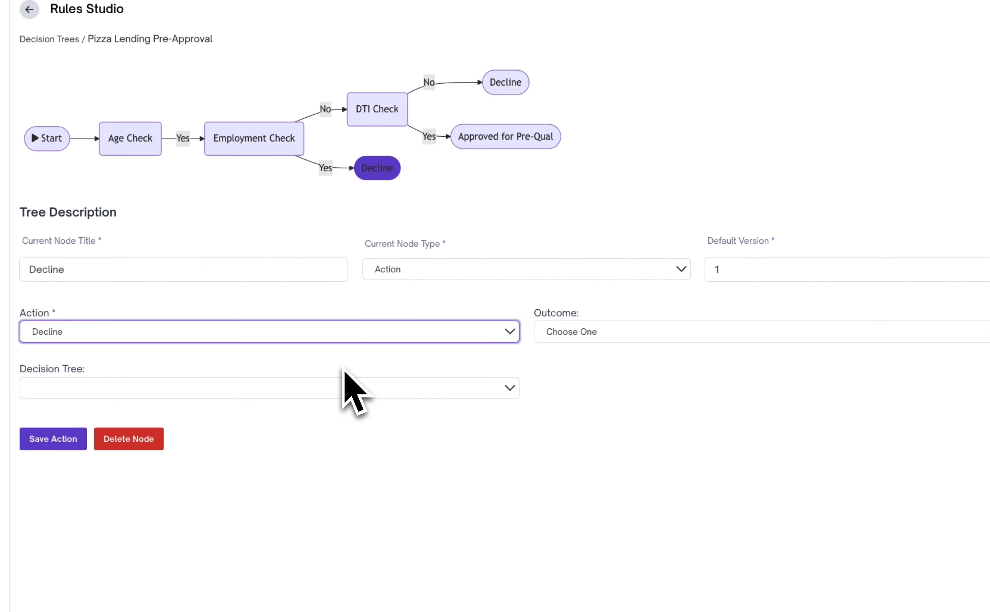
{"action": "left_click", "coordinate": [650, 332]}
{"action": "left_click", "coordinate": [679, 366]}
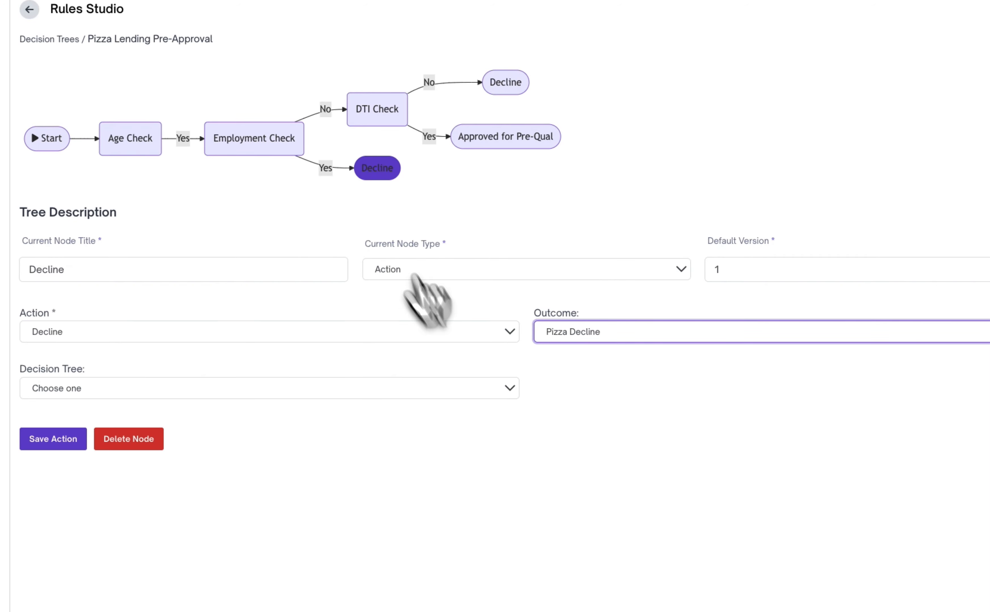
{"action": "left_click", "coordinate": [52, 438]}
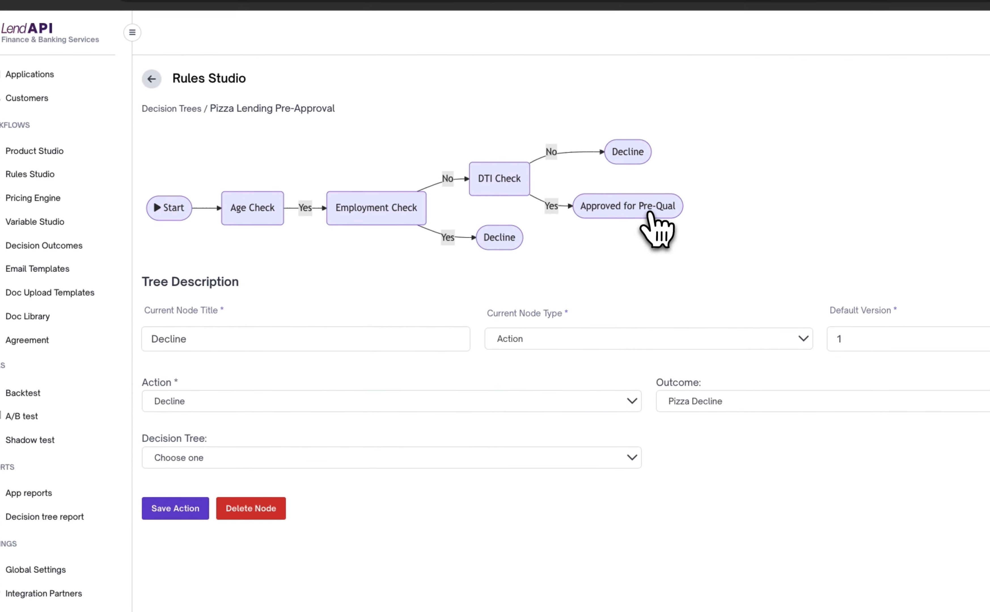
- Review the settings of the Approved for Pre-Qual node, both Decline nodes and the DTI Check rule
{"action": "left_click", "coordinate": [650, 213]}
{"action": "left_click", "coordinate": [628, 153]}
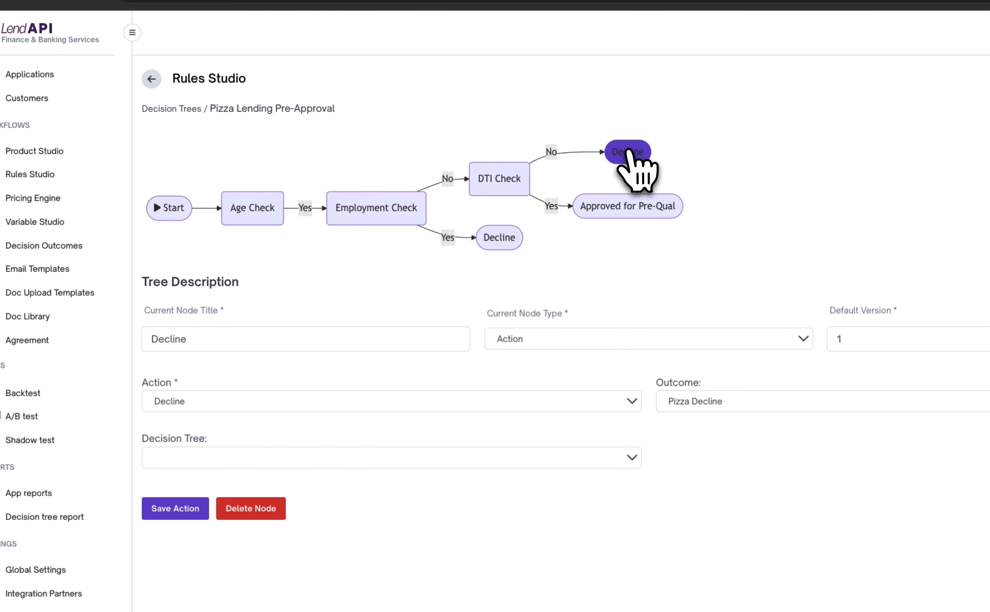
{"action": "left_click", "coordinate": [510, 241]}
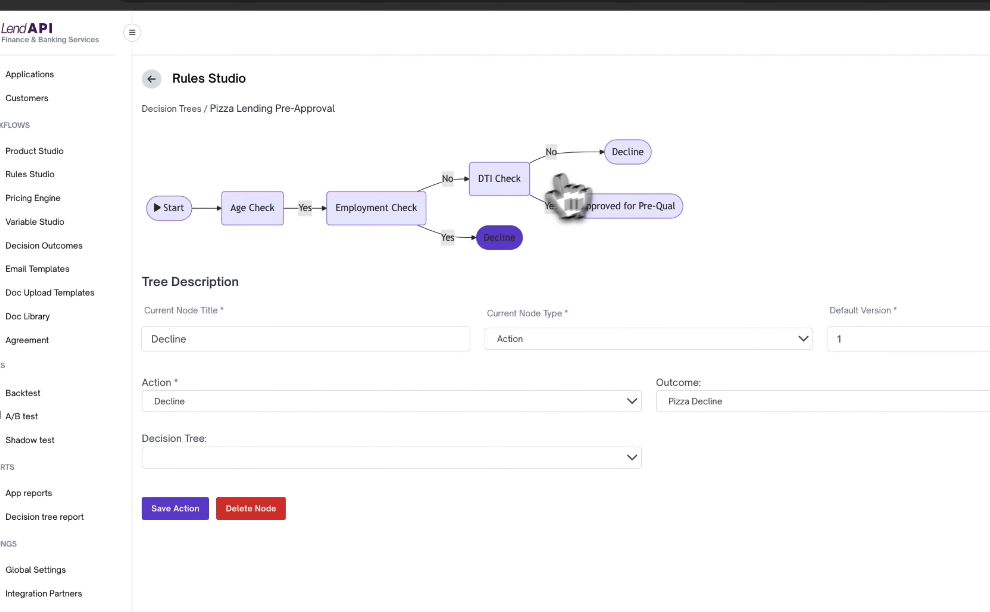
{"action": "left_click", "coordinate": [613, 156]}
{"action": "left_click", "coordinate": [503, 181]}
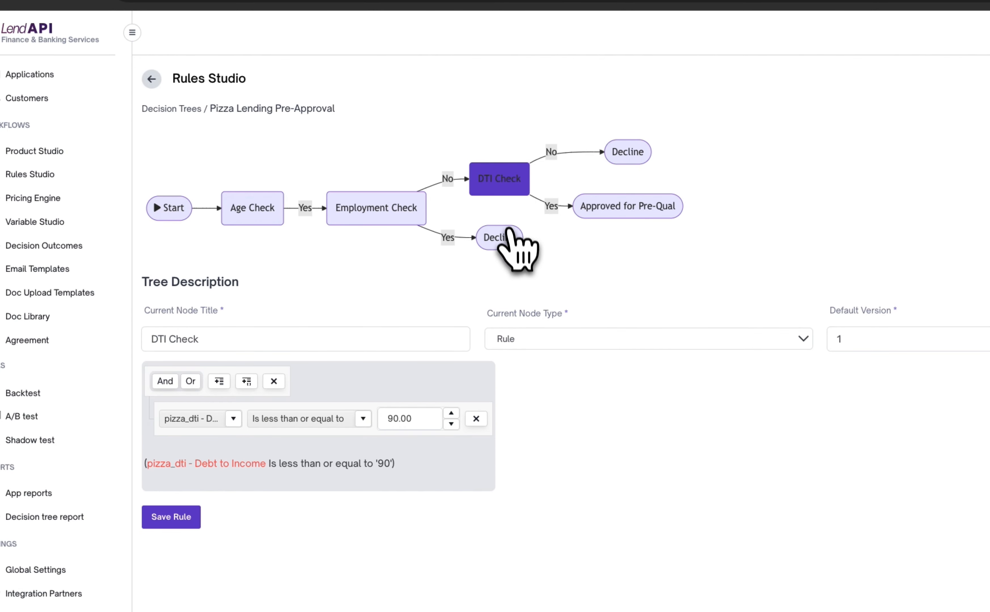
{"action": "left_click", "coordinate": [510, 242]}
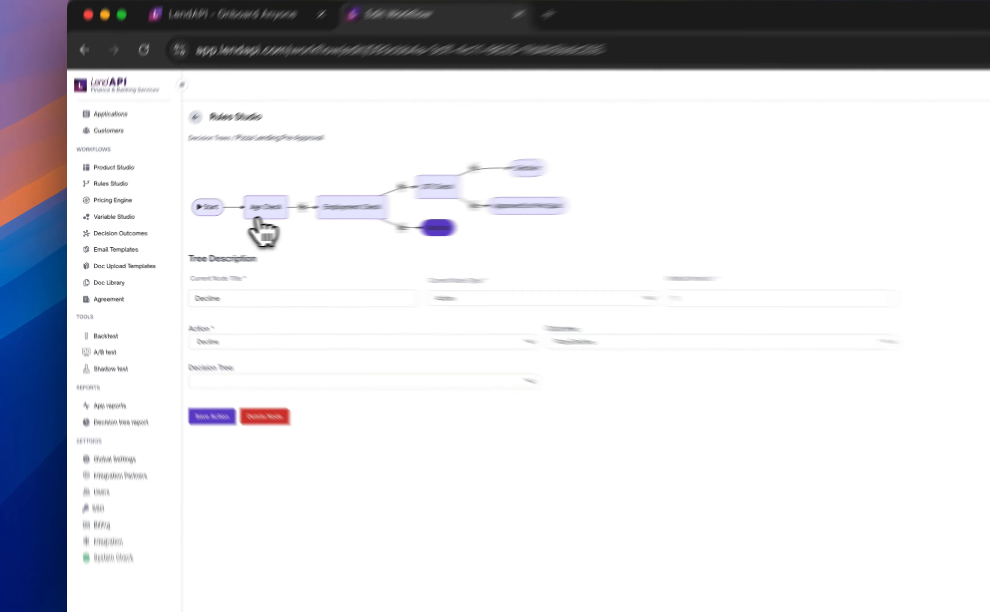
- Add an Action child node titled Decline to the No branch of Age Check
{"action": "left_click", "coordinate": [203, 223]}
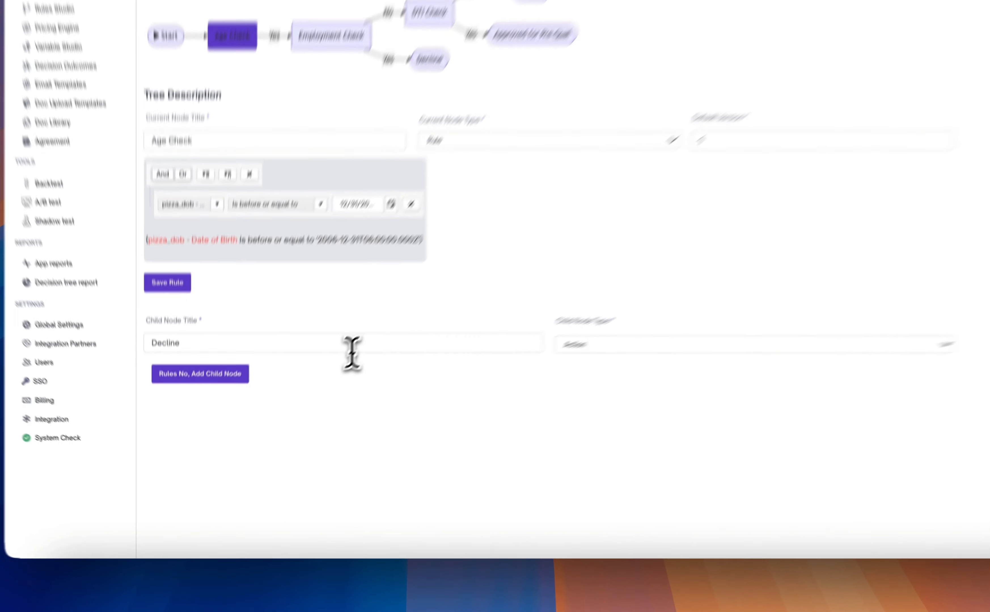
{"action": "left_click", "coordinate": [284, 413]}
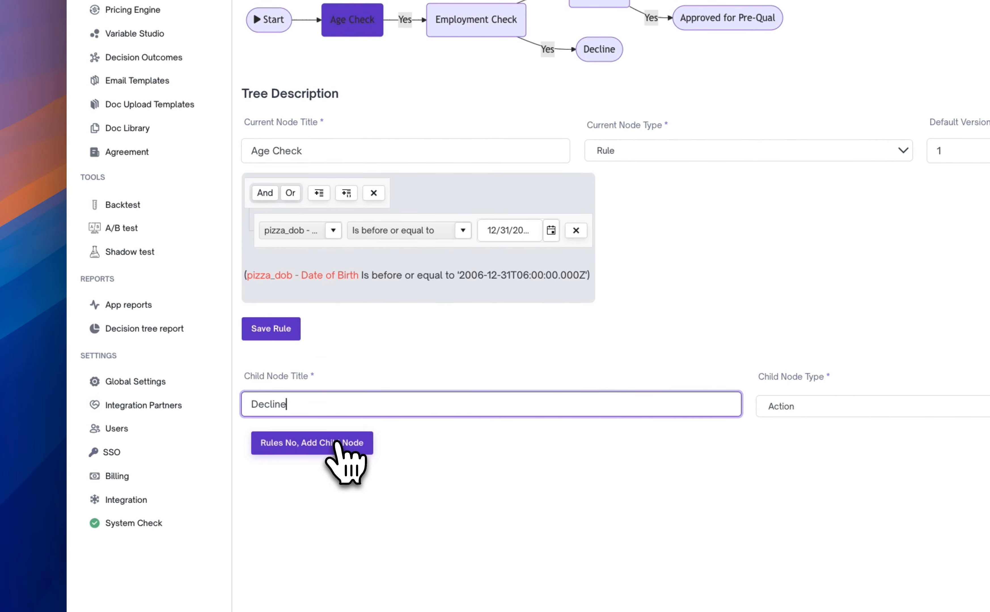
{"action": "left_click", "coordinate": [336, 444]}
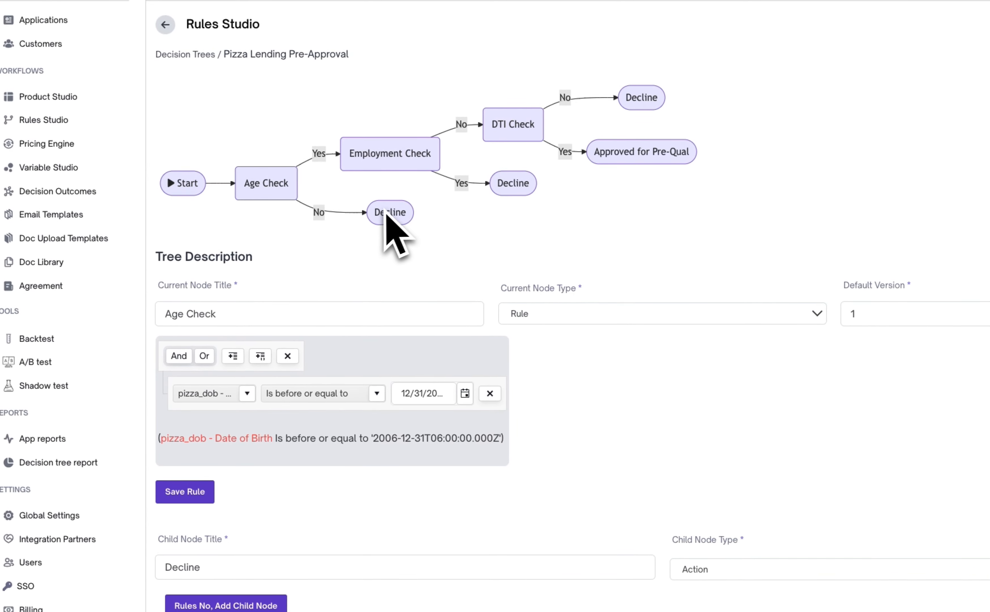
- Set the action of Age Check's Decline node to Decline with the outcome Pizza Decline, and save the action
{"action": "left_click", "coordinate": [404, 222]}
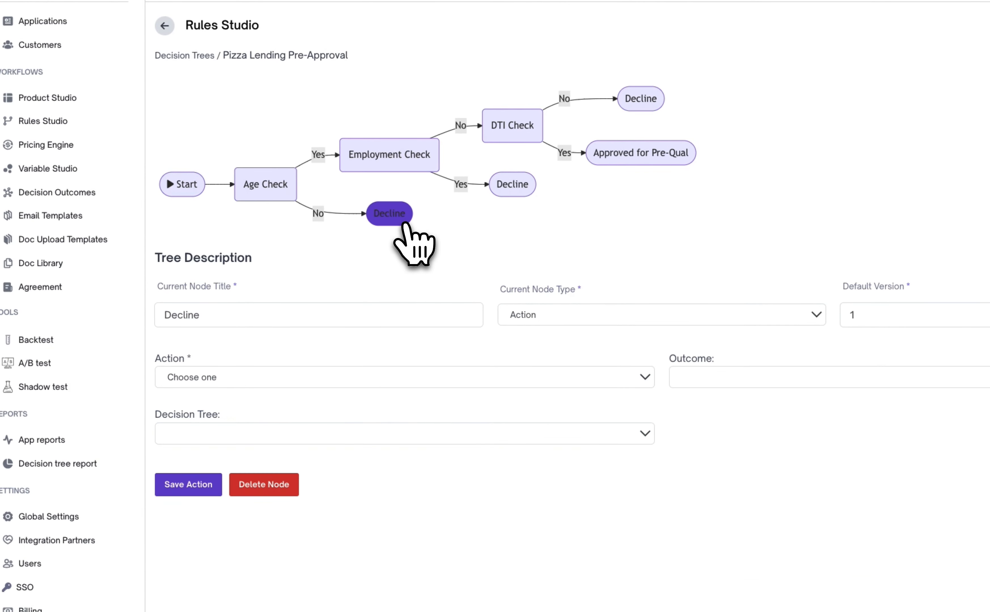
{"action": "left_click", "coordinate": [409, 378]}
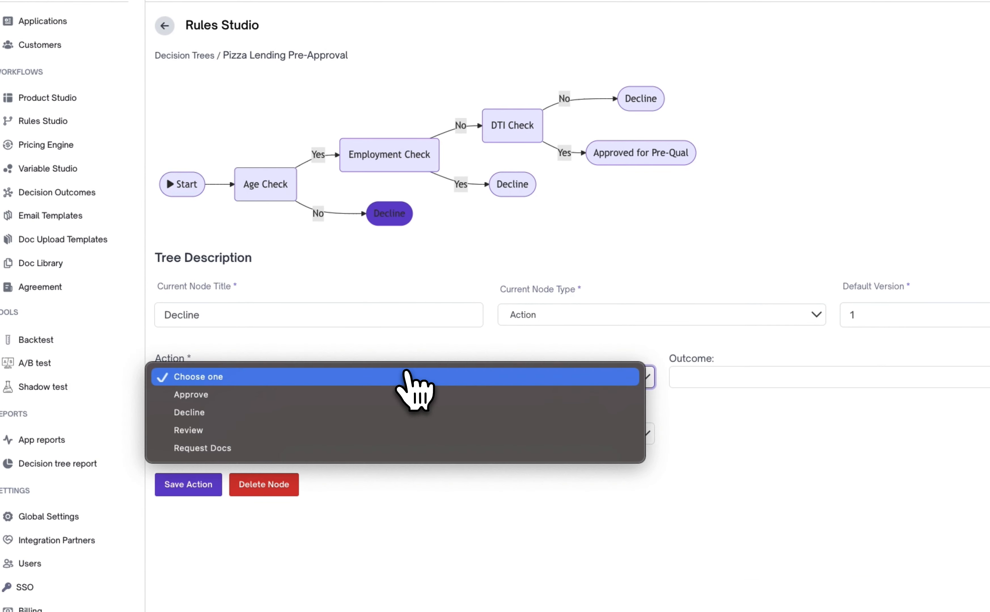
{"action": "left_click", "coordinate": [412, 413]}
{"action": "left_click", "coordinate": [745, 378]}
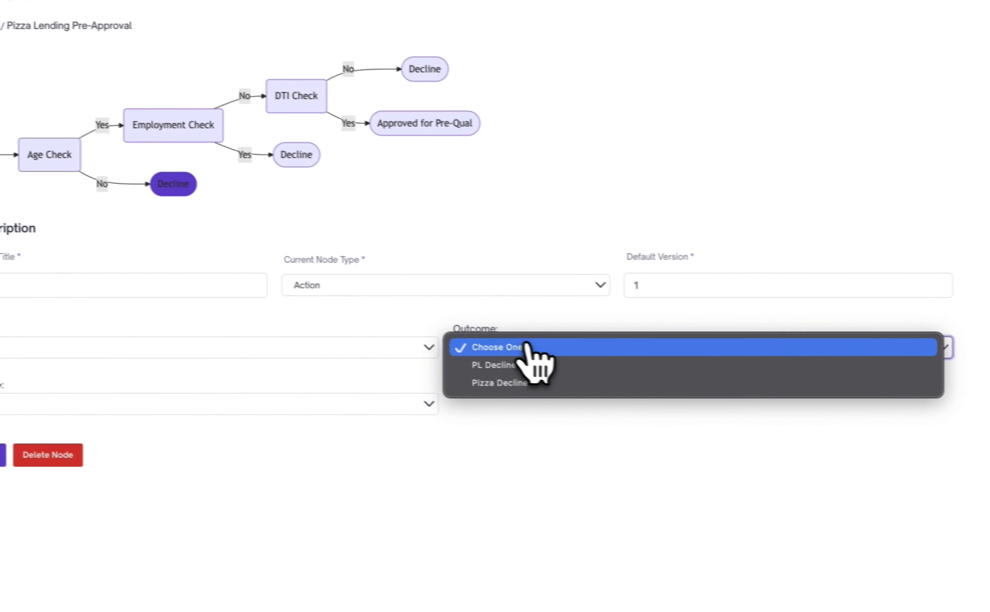
{"action": "left_click", "coordinate": [513, 381]}
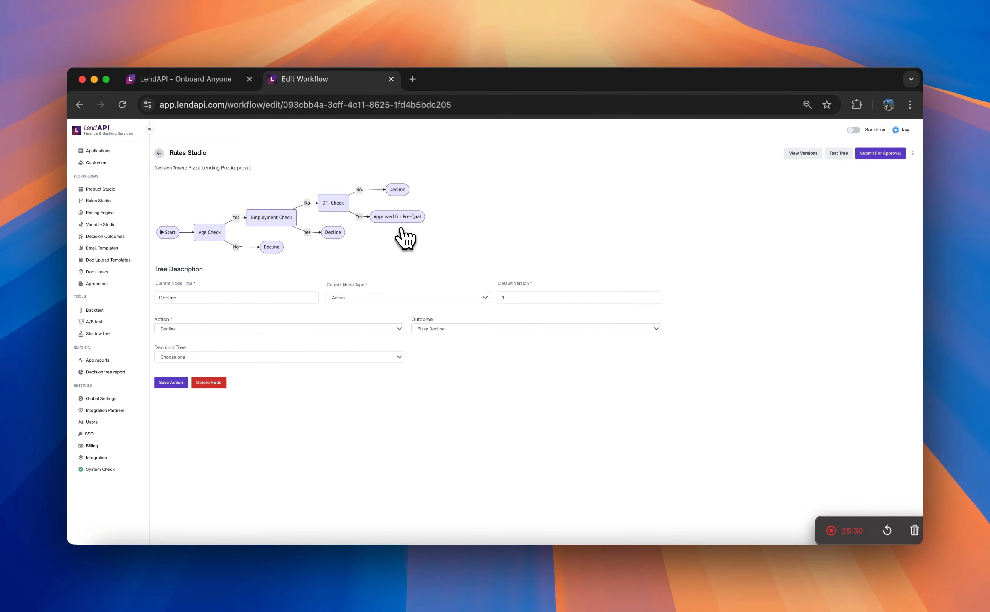
- Review the whole tree node by node, from the DTI Check outcomes back through Employment Check to Age Check and its Decline node
{"action": "left_click", "coordinate": [397, 217]}
{"action": "left_click", "coordinate": [400, 190]}
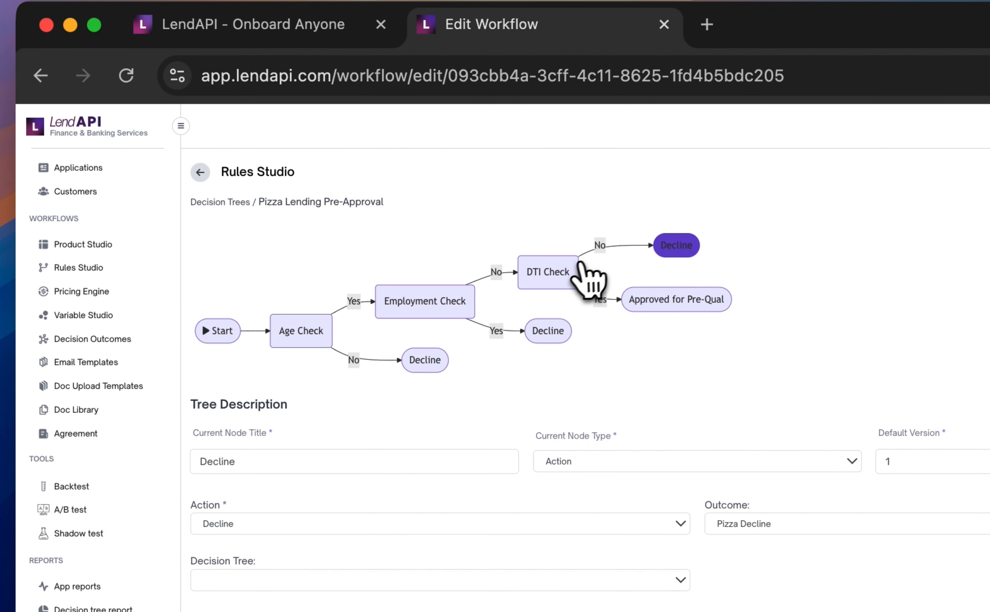
{"action": "left_click", "coordinate": [569, 271]}
{"action": "left_click", "coordinate": [552, 337]}
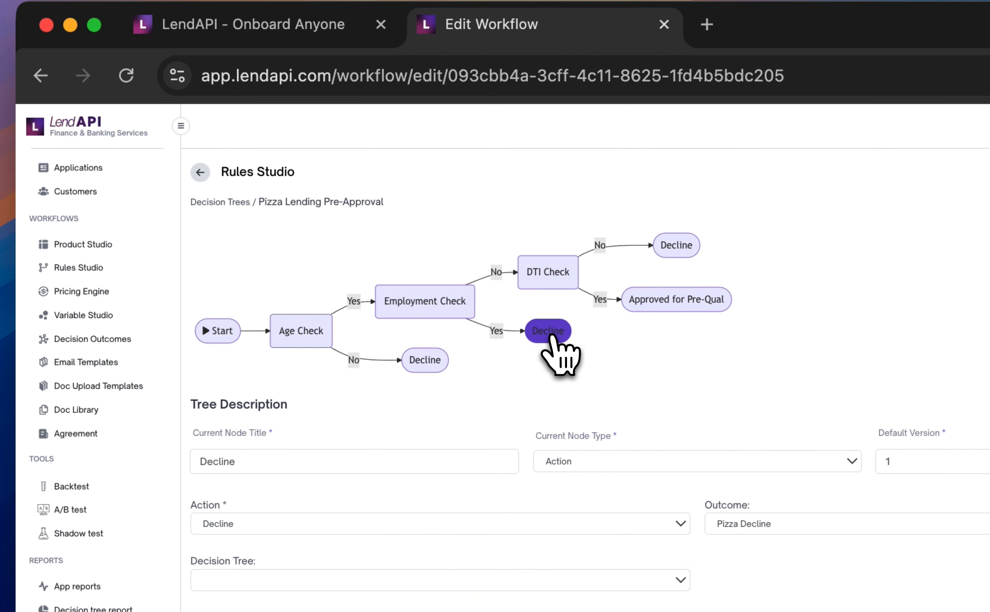
{"action": "left_click", "coordinate": [425, 310]}
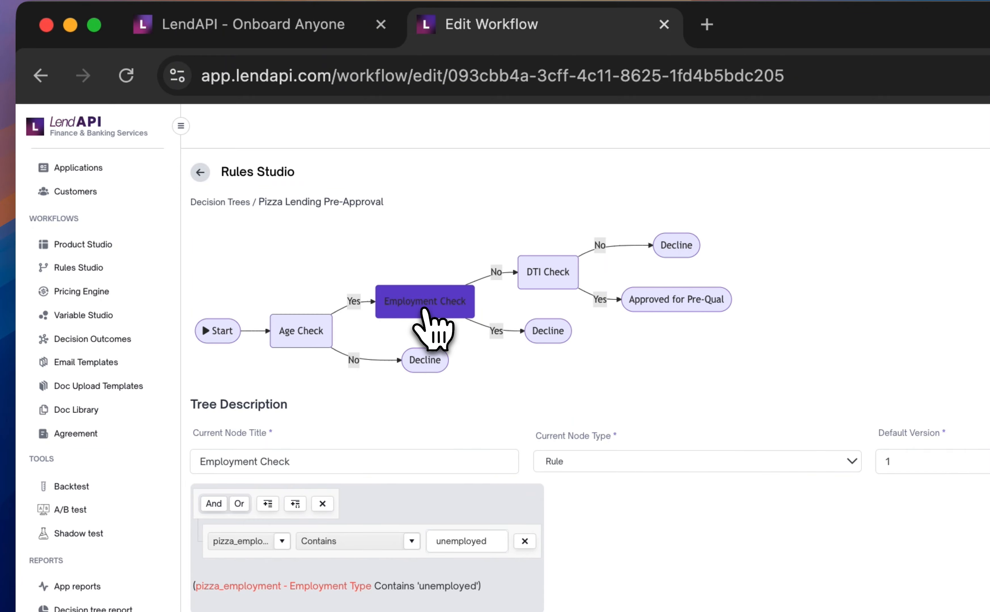
{"action": "left_click", "coordinate": [428, 358]}
{"action": "left_click", "coordinate": [304, 335]}
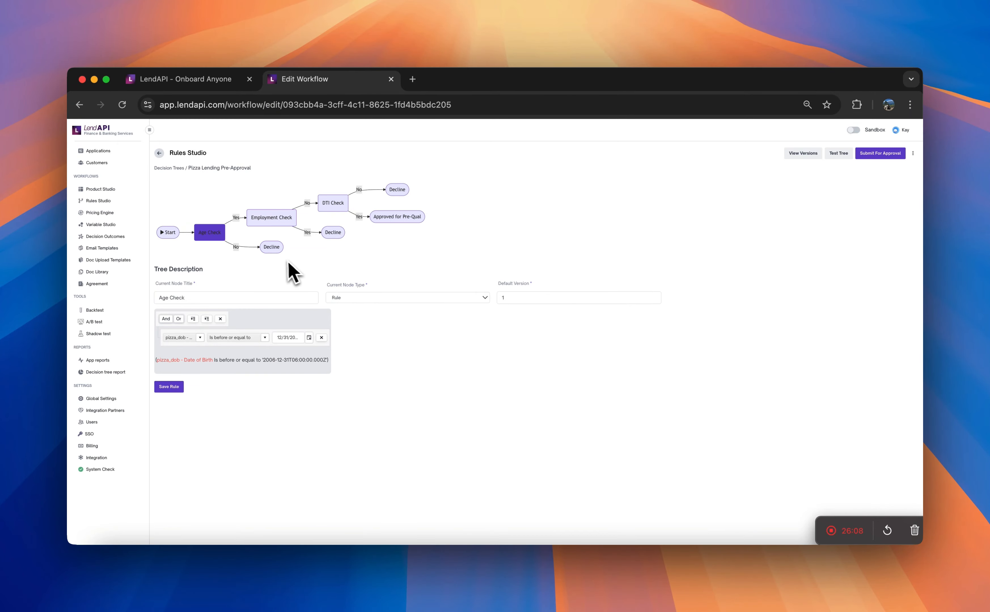
{"action": "left_click", "coordinate": [276, 247]}
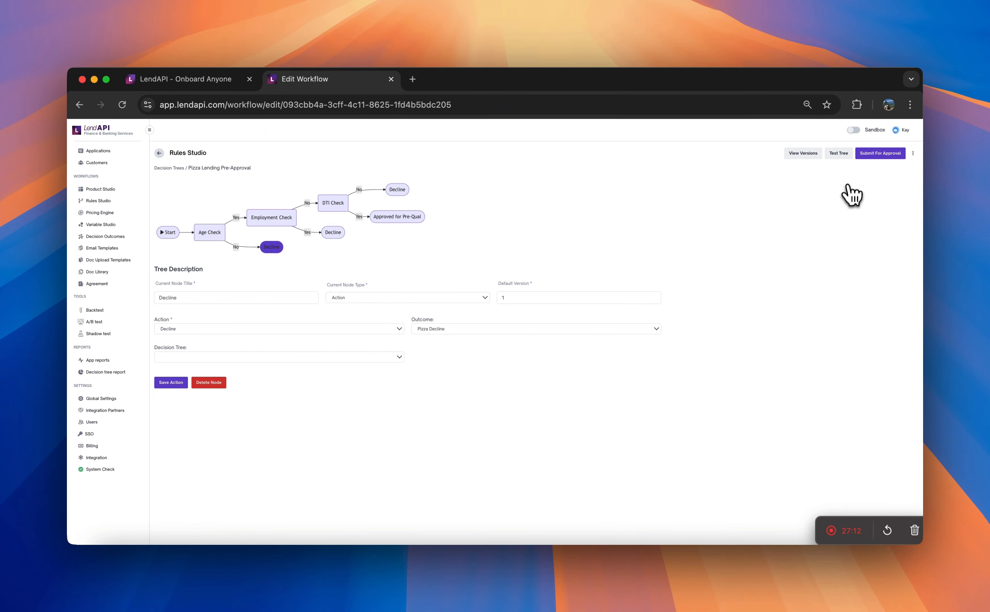
- Start a test of the decision tree and fill in the applicant's date of birth
{"action": "left_click", "coordinate": [840, 157]}
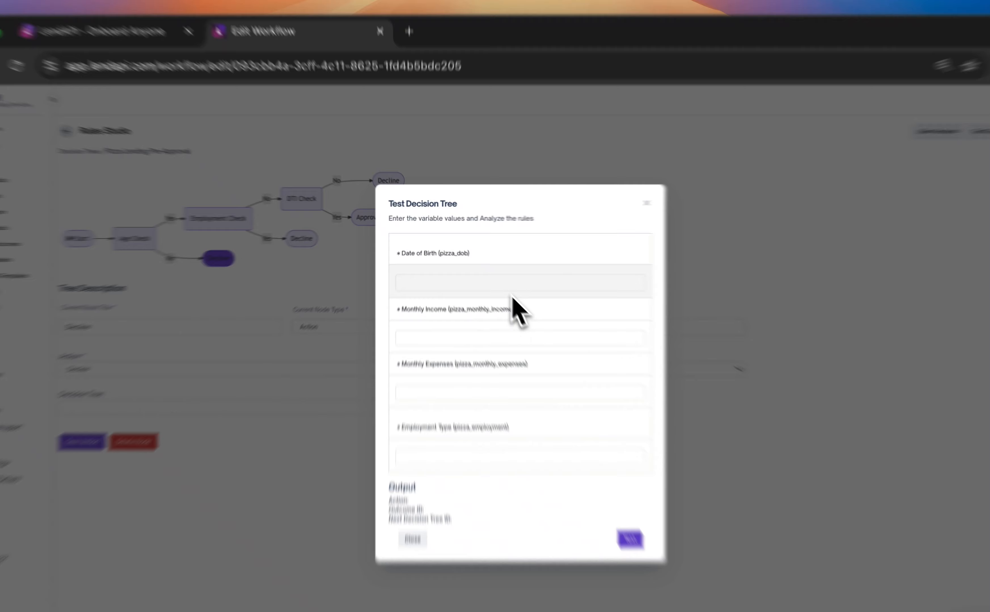
{"action": "left_click", "coordinate": [485, 268]}
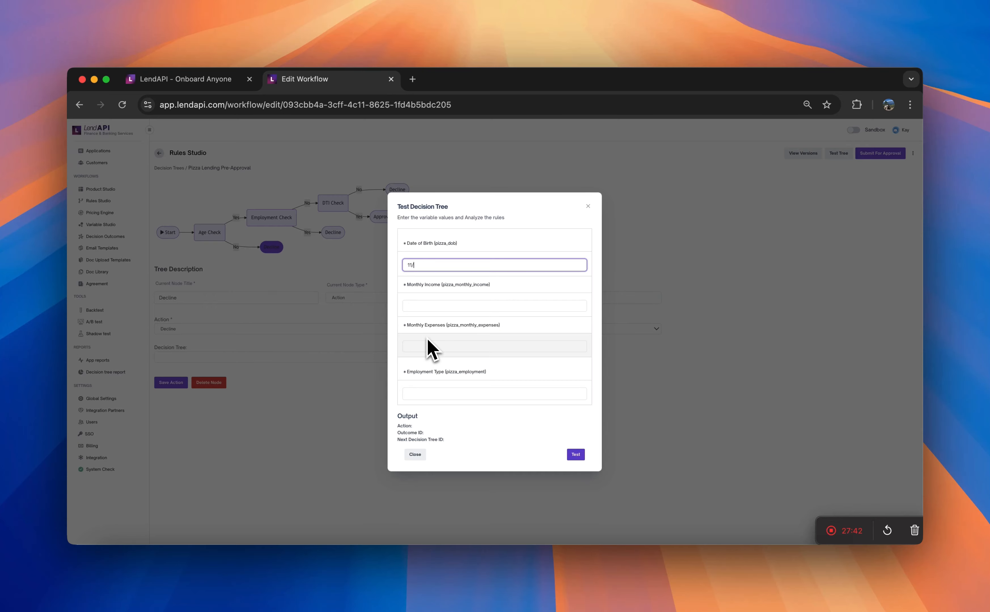
{"action": "type", "text": "12/2005"}
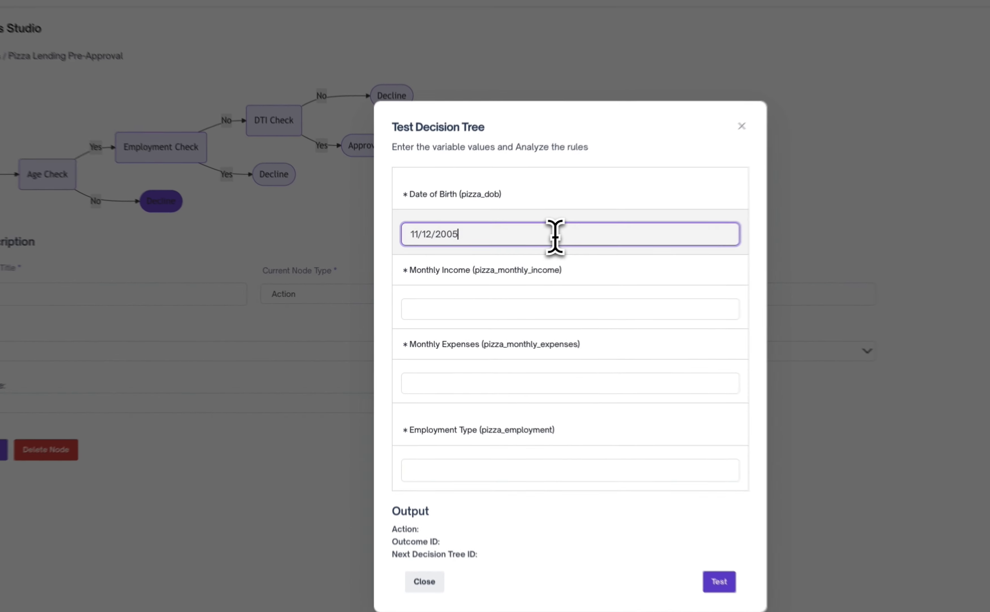
{"action": "left_click_drag", "start_coordinate": [487, 264], "coordinate": [408, 263]}
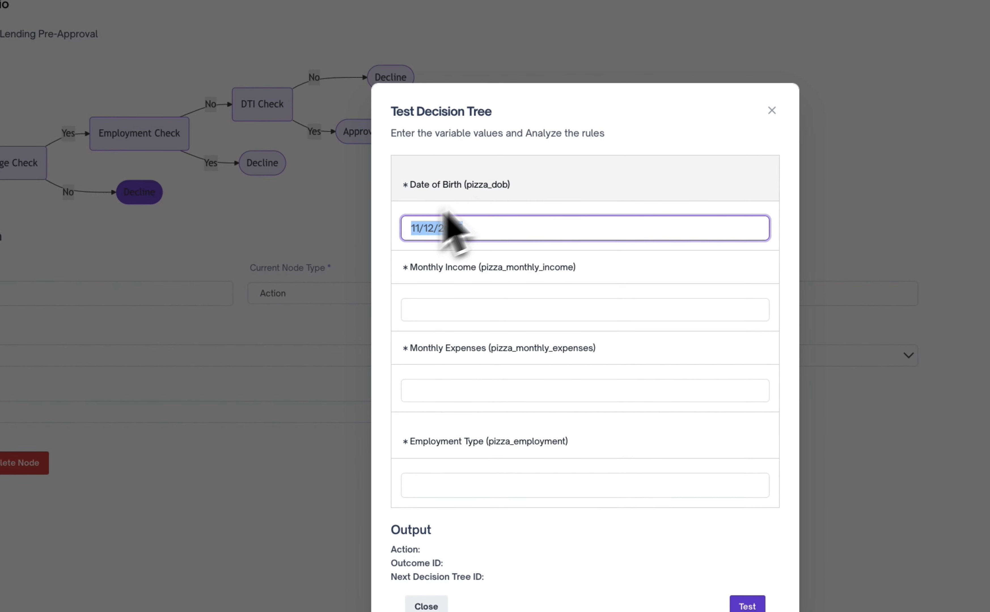
- Set the test applicant's monthly income to 1000 and monthly expenses to 800
{"action": "left_click", "coordinate": [516, 303]}
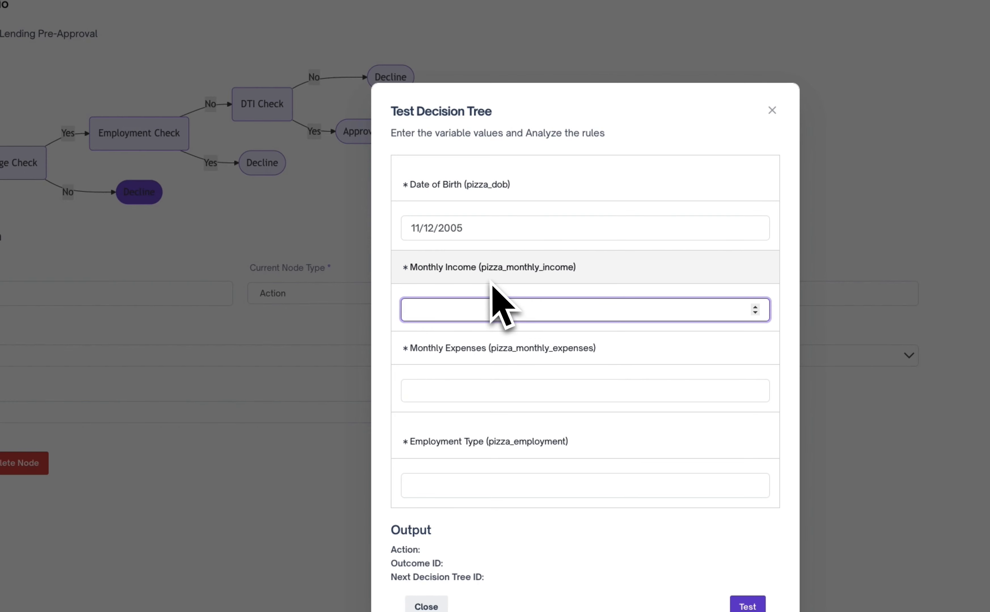
{"action": "left_click", "coordinate": [506, 384]}
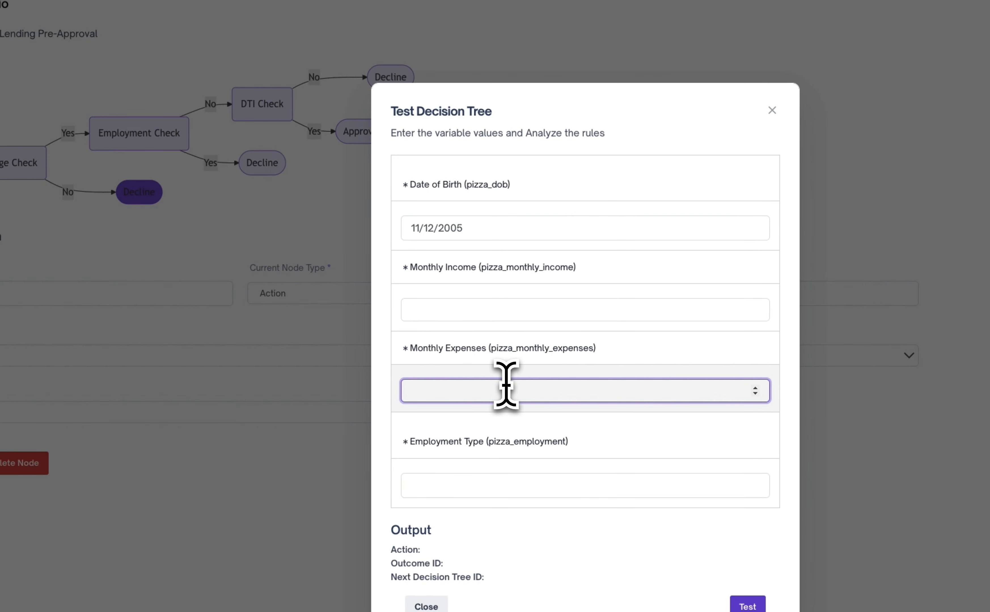
{"action": "left_click", "coordinate": [514, 310]}
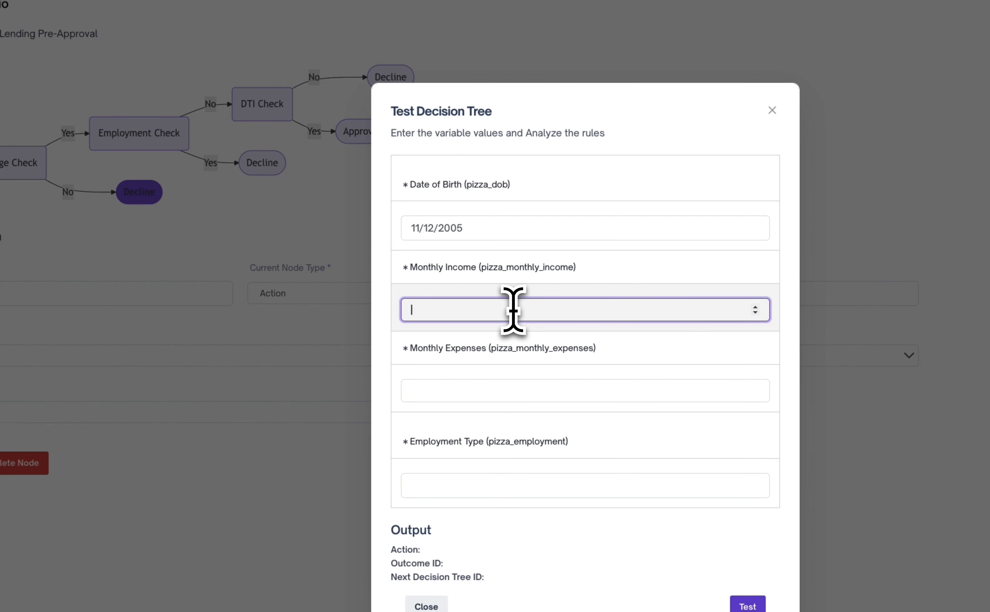
{"action": "left_click", "coordinate": [558, 392]}
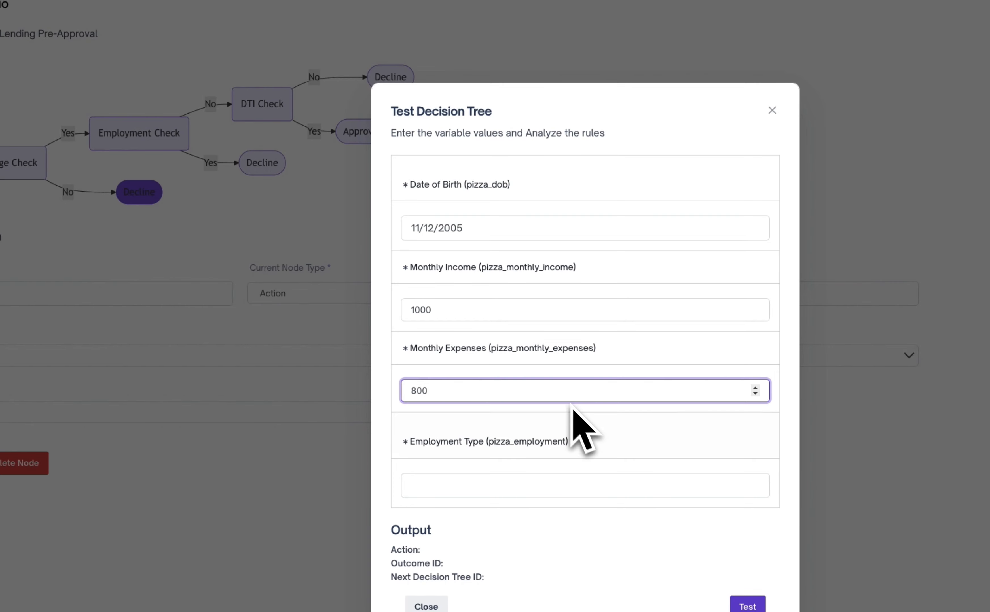
{"action": "left_click", "coordinate": [582, 433]}
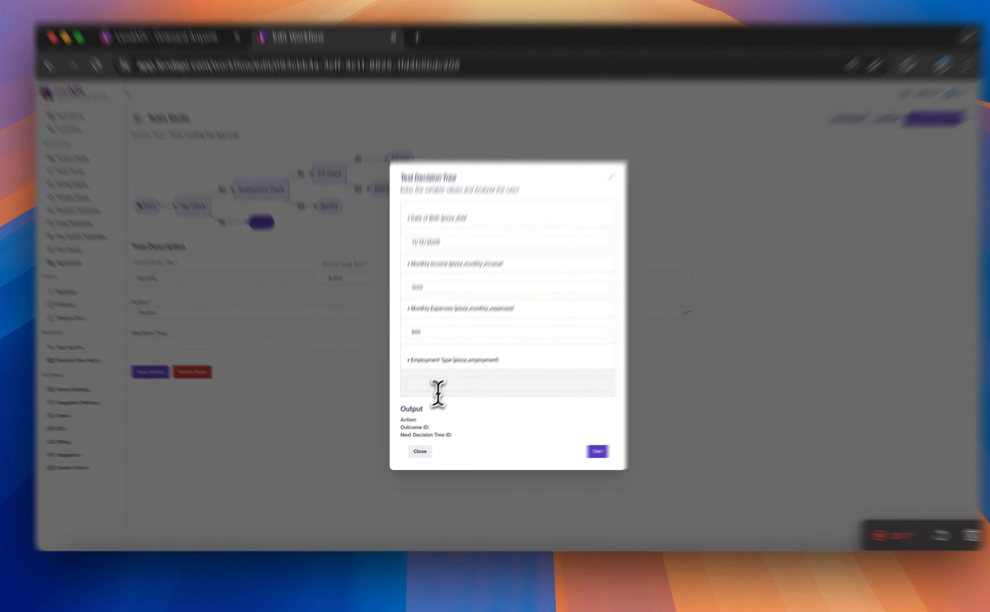
- Set the test's employment type to full time, run the test and check the output action
{"action": "left_click", "coordinate": [431, 394]}
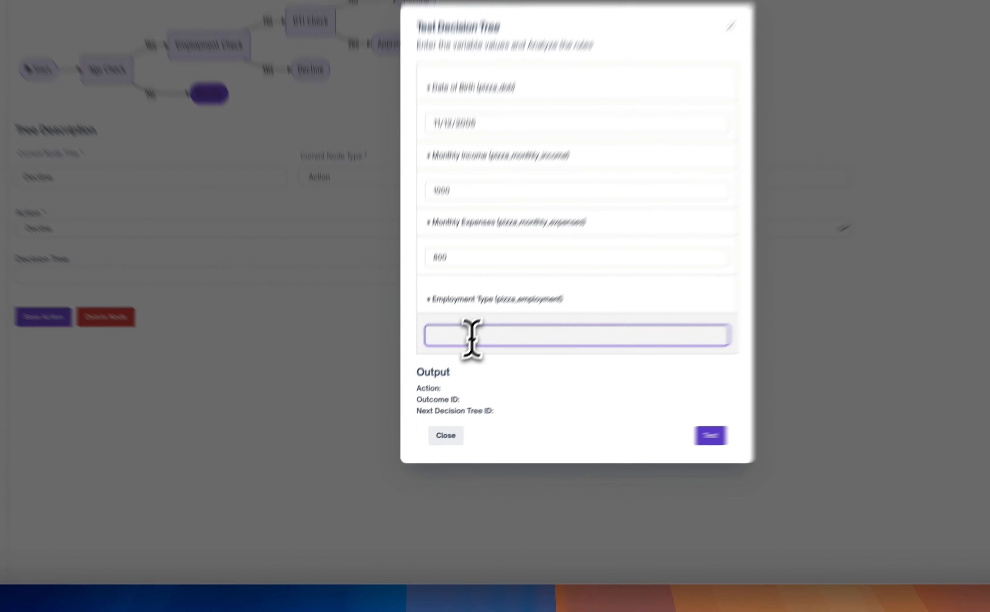
{"action": "type", "text": "full time"}
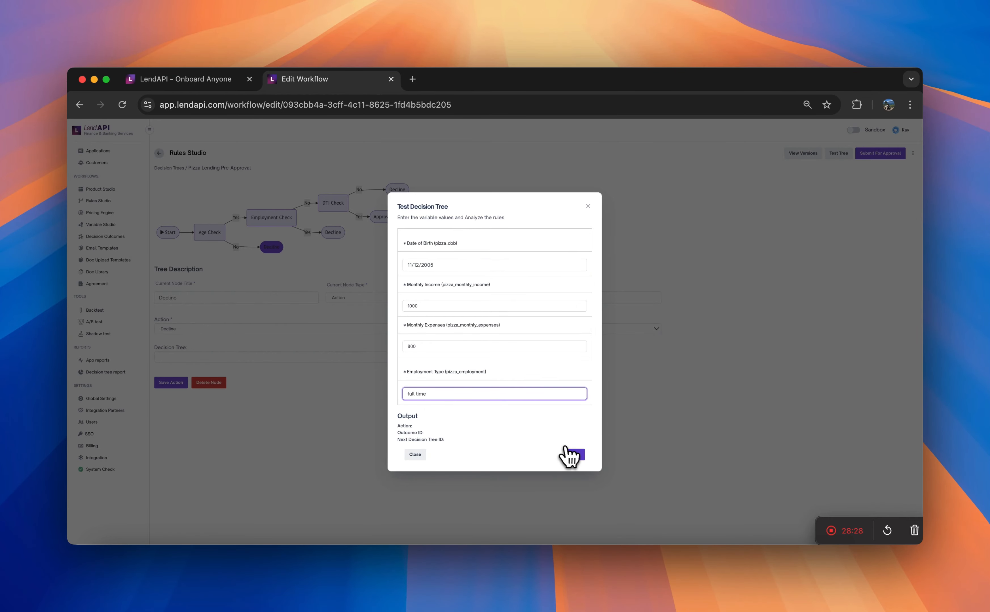
{"action": "left_click", "coordinate": [575, 454]}
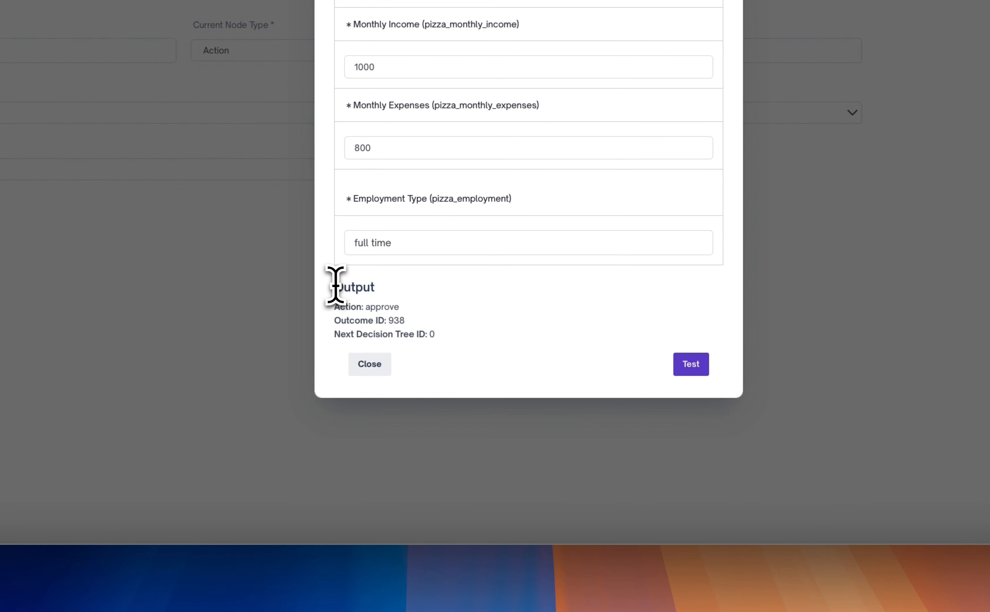
{"action": "left_click_drag", "start_coordinate": [335, 285], "coordinate": [464, 336]}
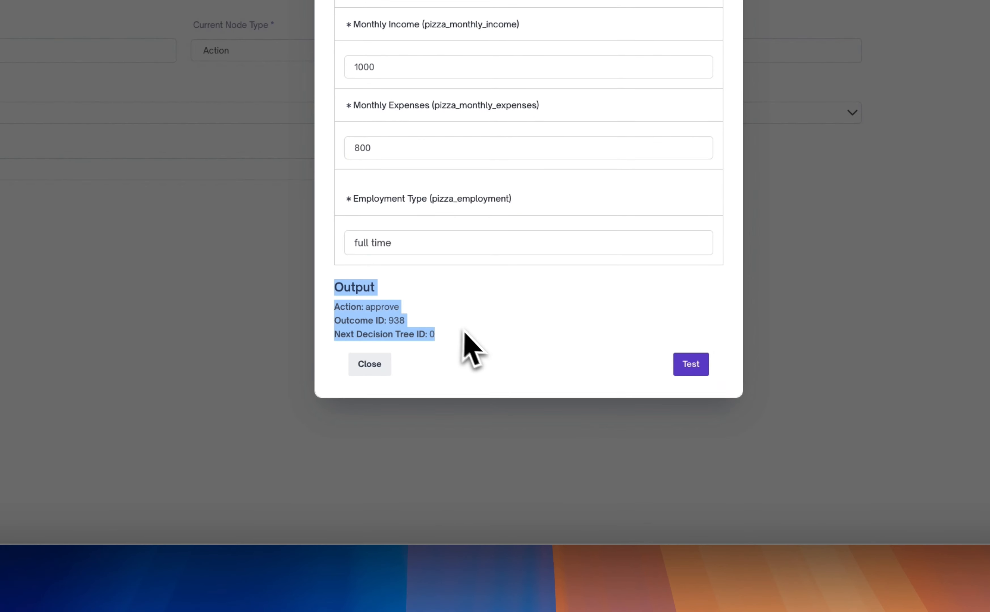
{"action": "left_click", "coordinate": [361, 310]}
{"action": "double_click", "coordinate": [379, 307]}
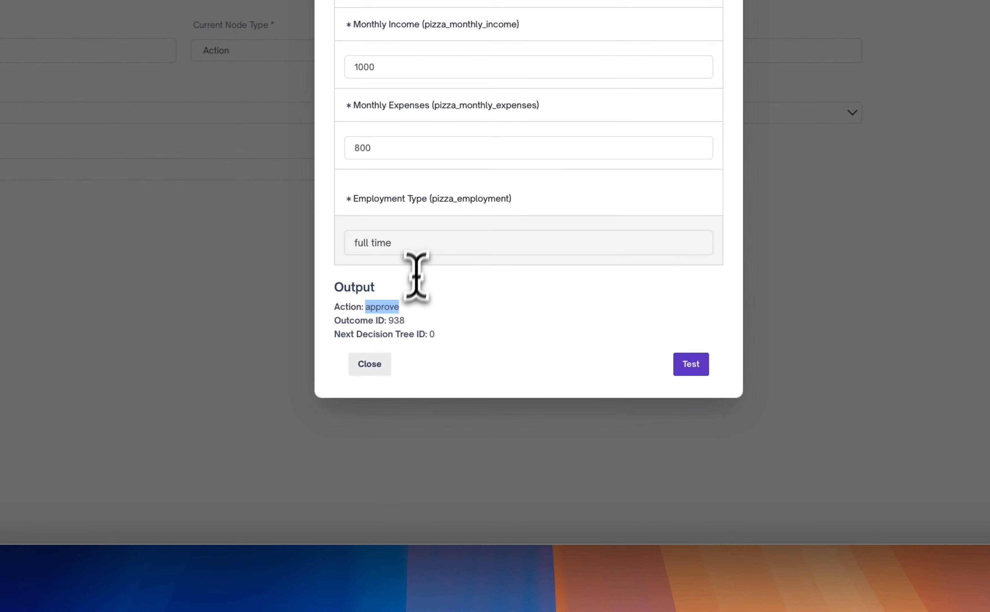
- Change the test's employment type to unemployed, rerun the test and check the output action
{"action": "left_click", "coordinate": [421, 246]}
{"action": "left_click_drag", "start_coordinate": [421, 246], "coordinate": [300, 248]}
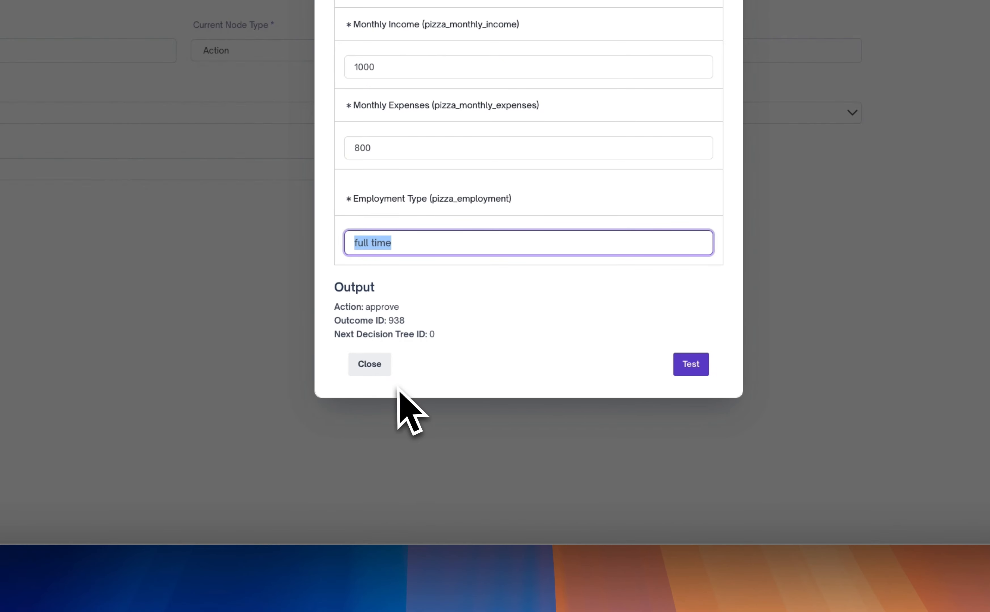
{"action": "type", "text": "unemployed"}
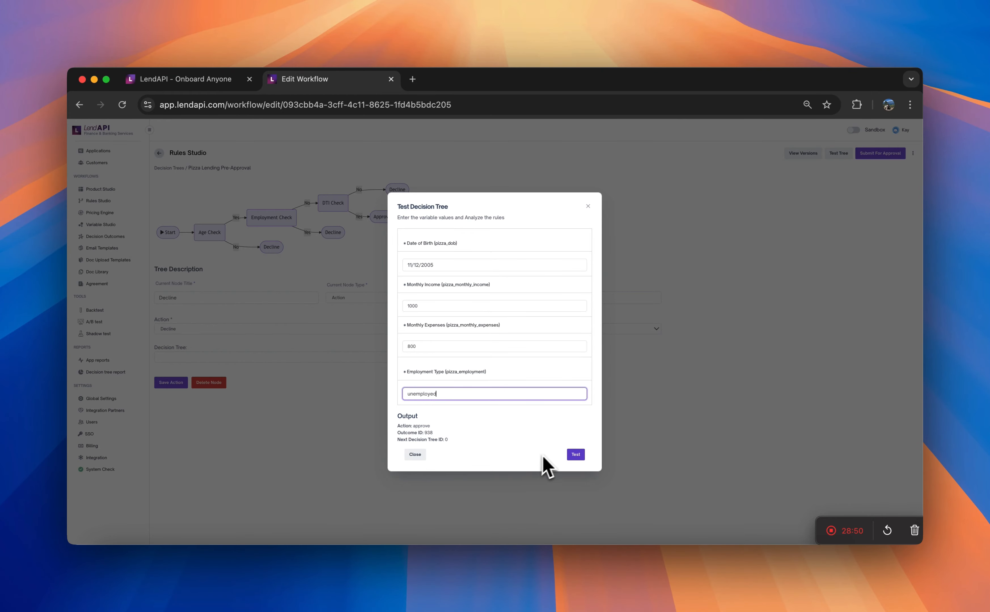
{"action": "left_click", "coordinate": [573, 456]}
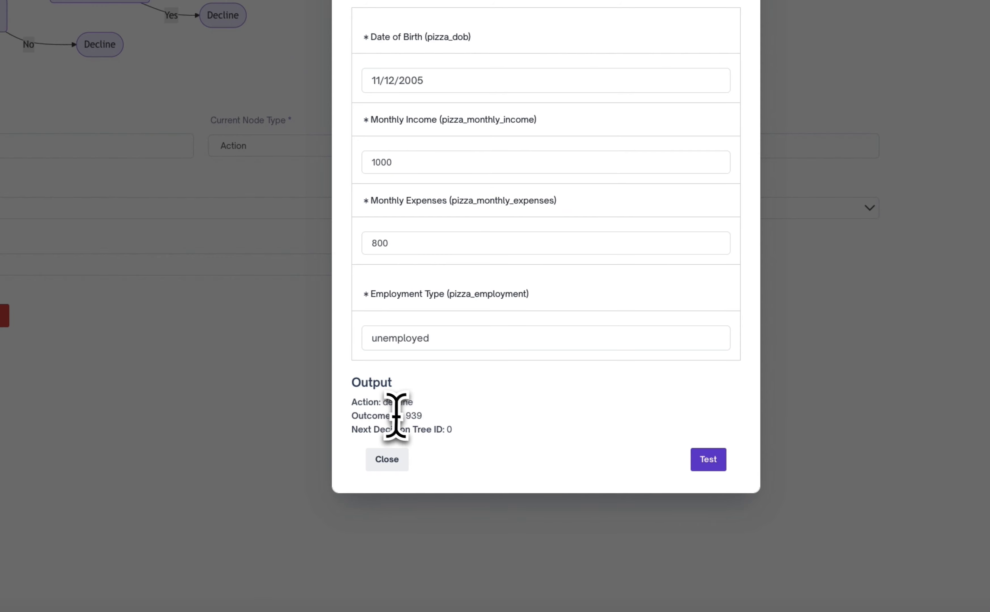
{"action": "left_click_drag", "start_coordinate": [402, 404], "coordinate": [350, 406]}
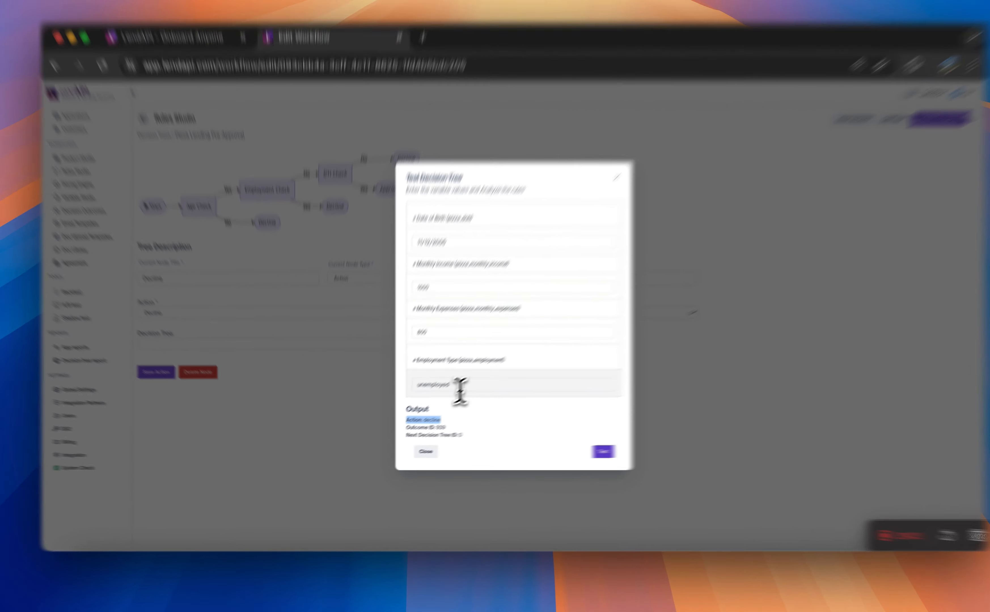
- Replace the test's employment type with part time
{"action": "left_click", "coordinate": [455, 393]}
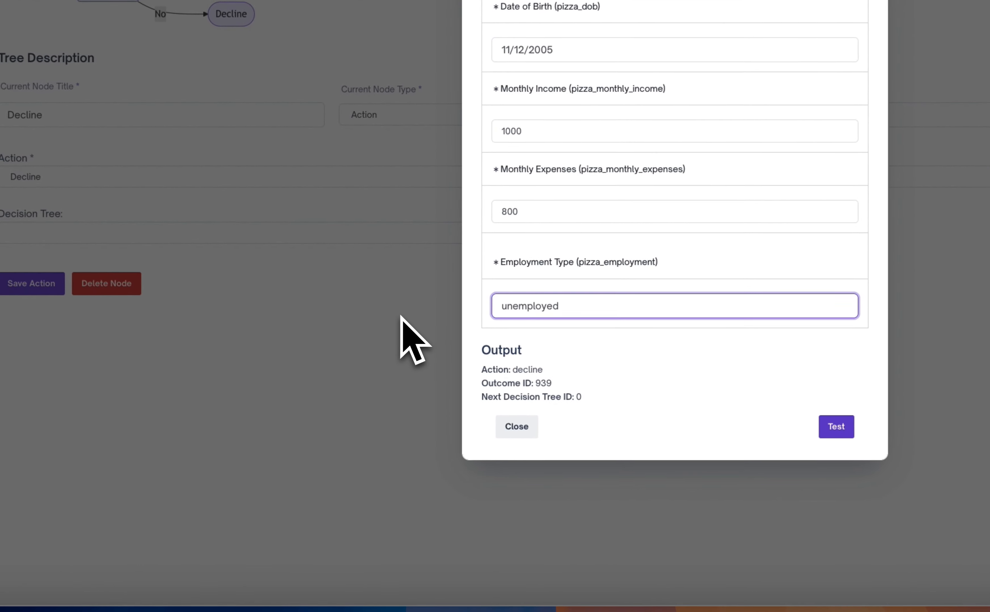
{"action": "key", "text": "BackSpace"}
{"action": "key", "text": "BackSpace"}
{"action": "key", "text": "BackSpace"}
{"action": "key", "text": "BackSpace"}
{"action": "key", "text": "BackSpace"}
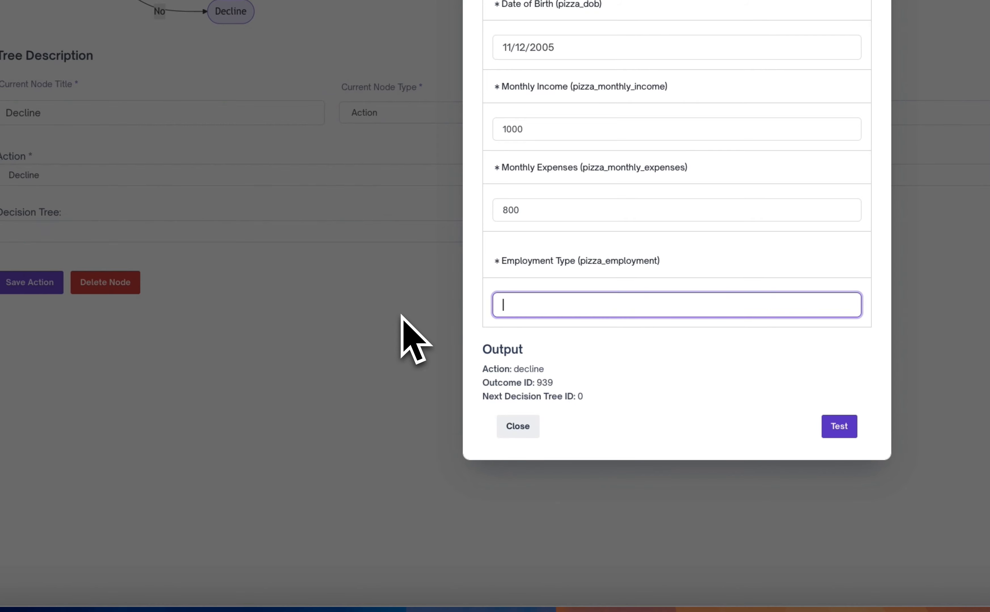
{"action": "type", "text": "part time"}
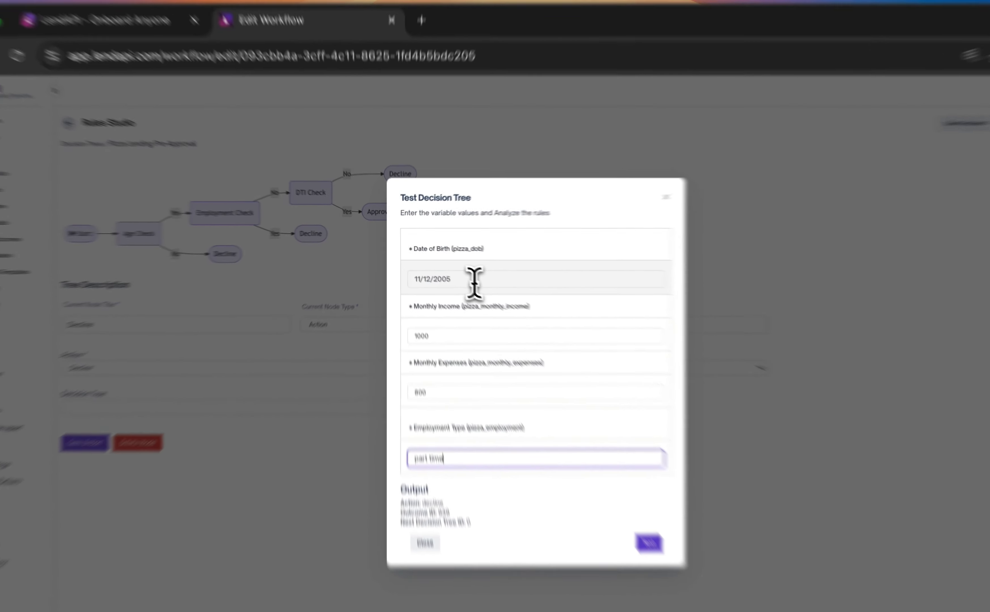
- Change the test's date of birth to that of an underage applicant, rerun the test and close it
{"action": "left_click", "coordinate": [473, 280]}
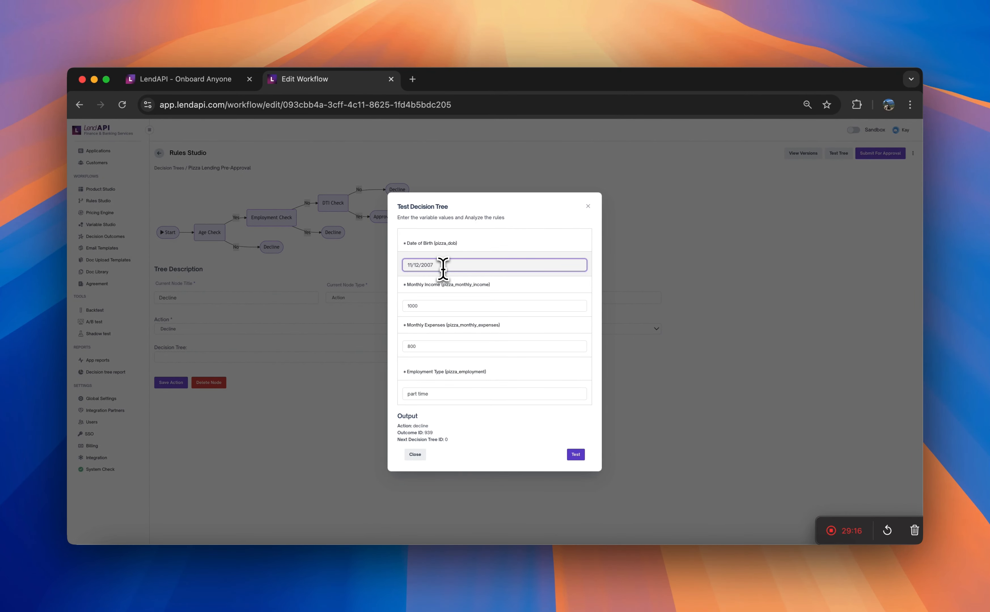
{"action": "left_click", "coordinate": [576, 455]}
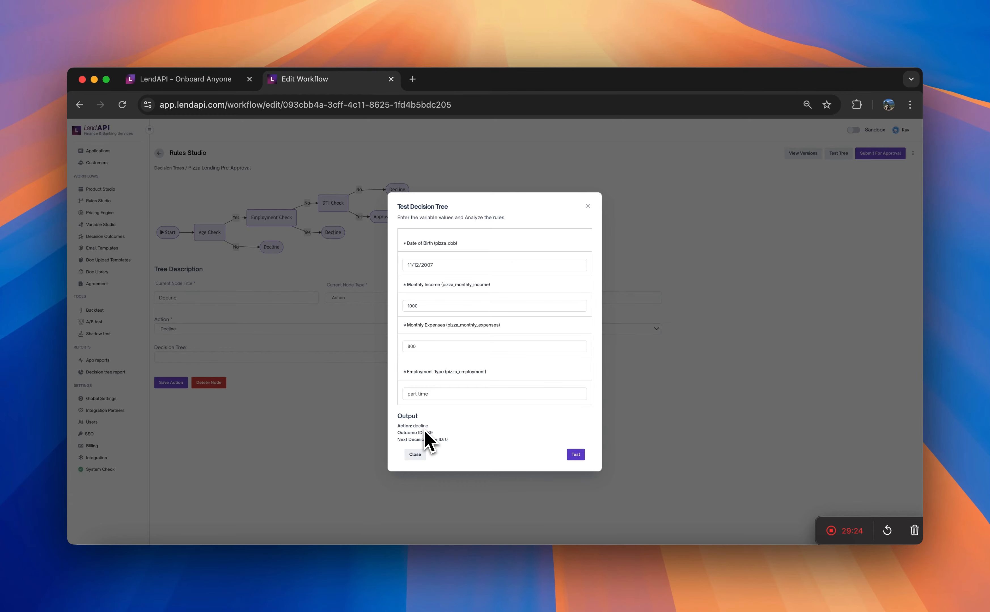
{"action": "left_click", "coordinate": [415, 455]}
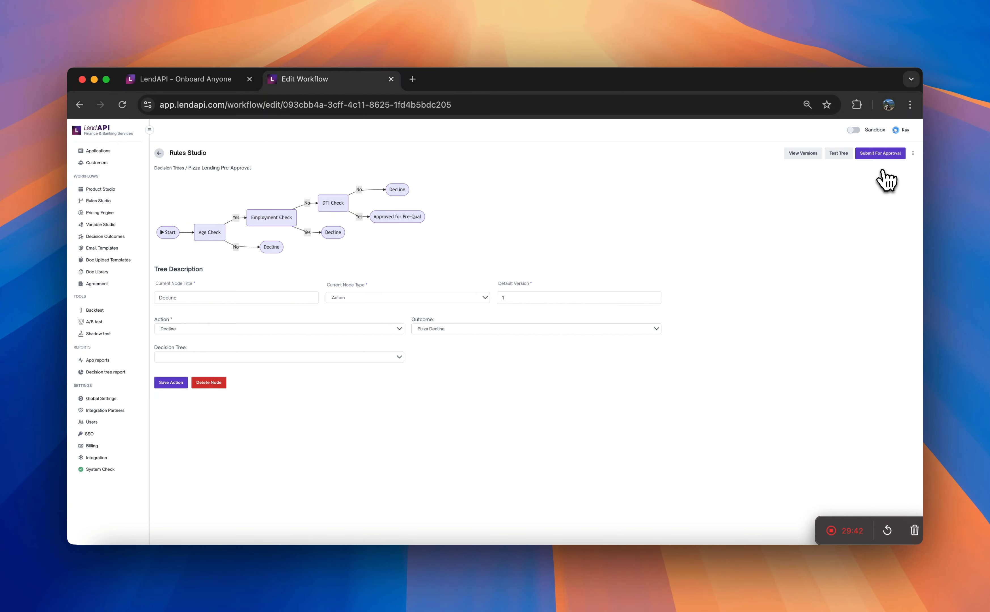
- Submit the decision tree for approval with the description Test ver 1, and open its list of versions
{"action": "left_click", "coordinate": [877, 160]}
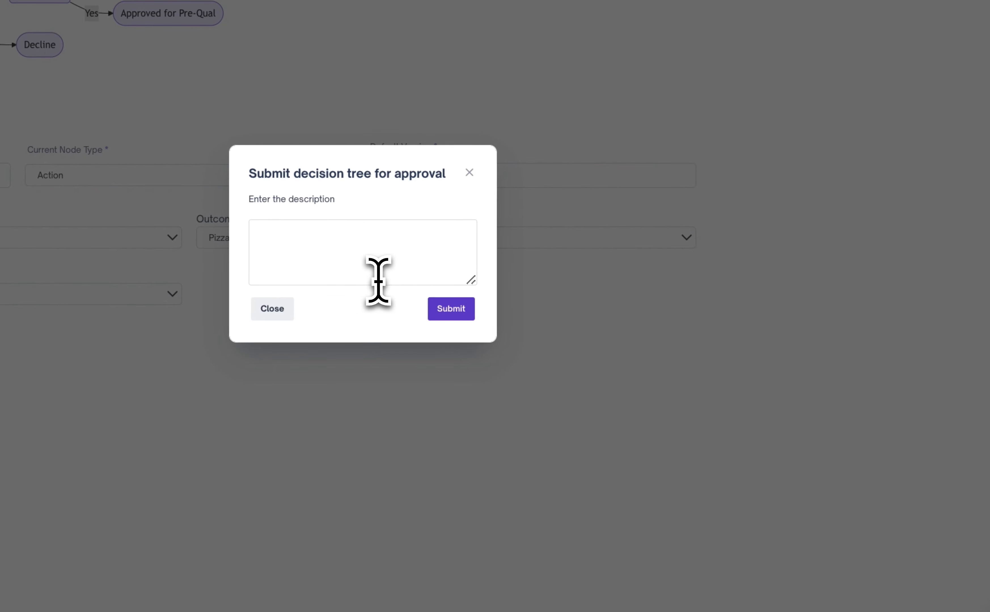
{"action": "left_click", "coordinate": [378, 273]}
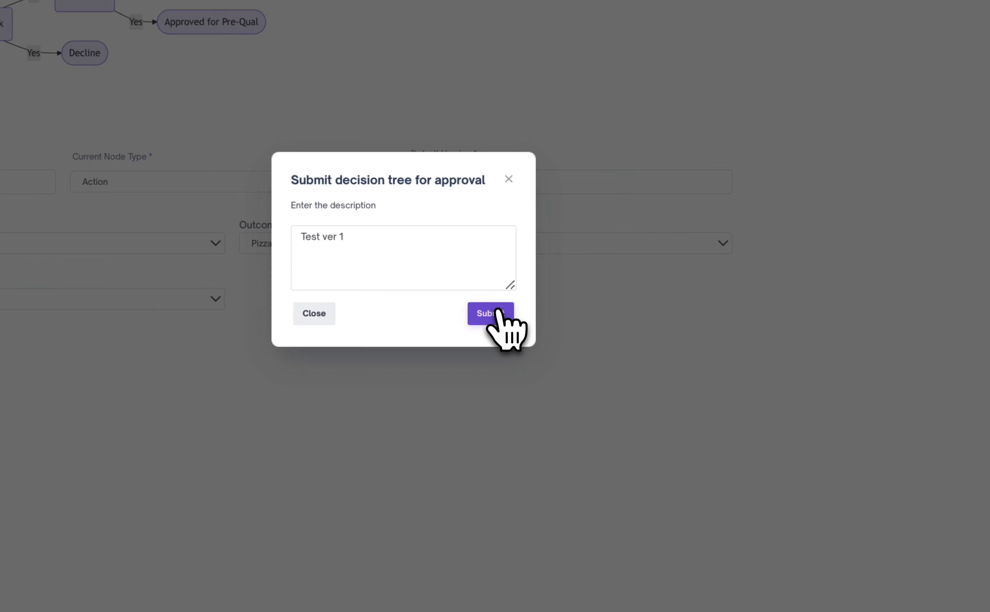
{"action": "left_click", "coordinate": [543, 365]}
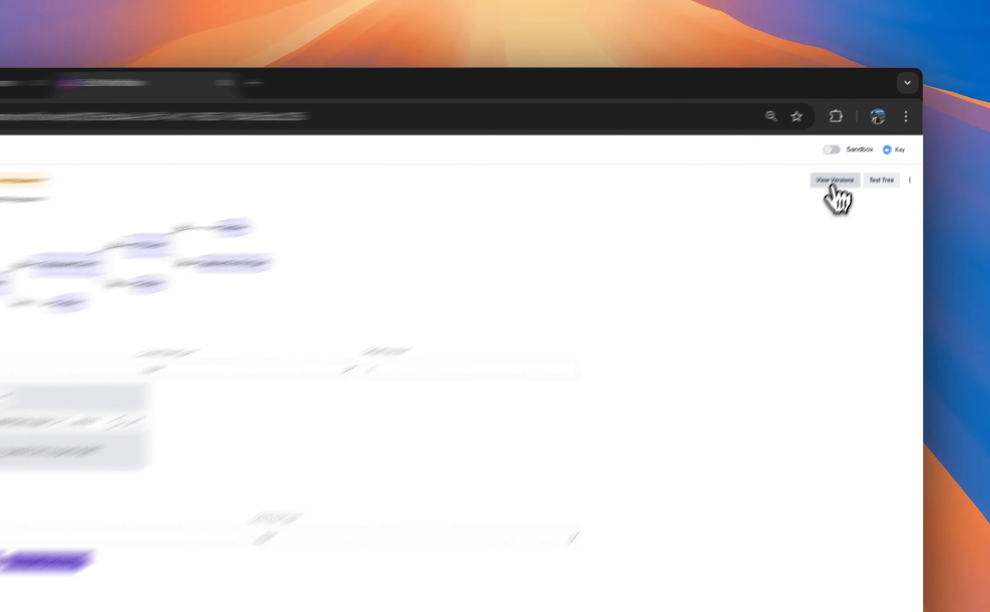
{"action": "left_click", "coordinate": [833, 182]}
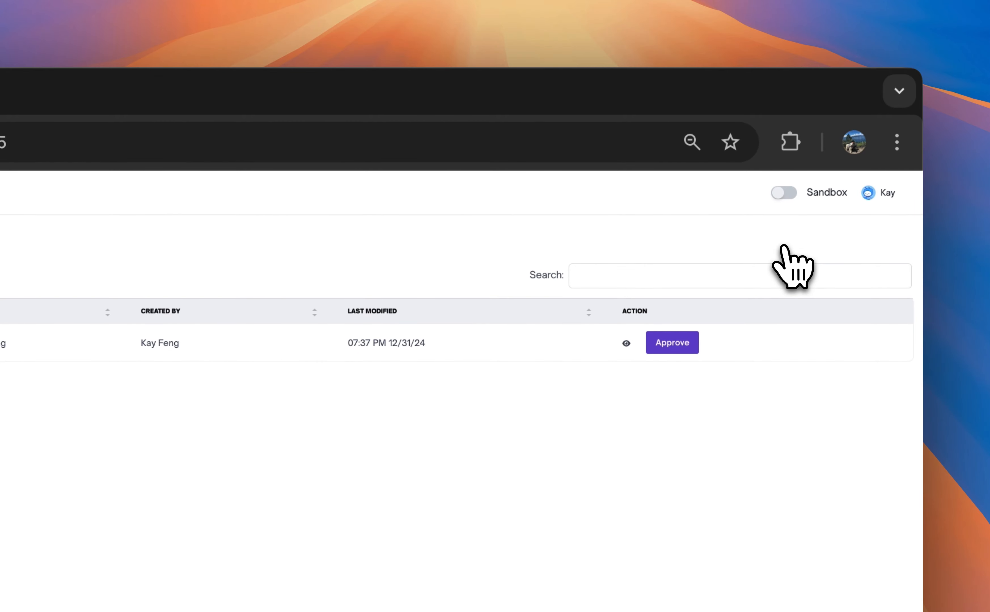